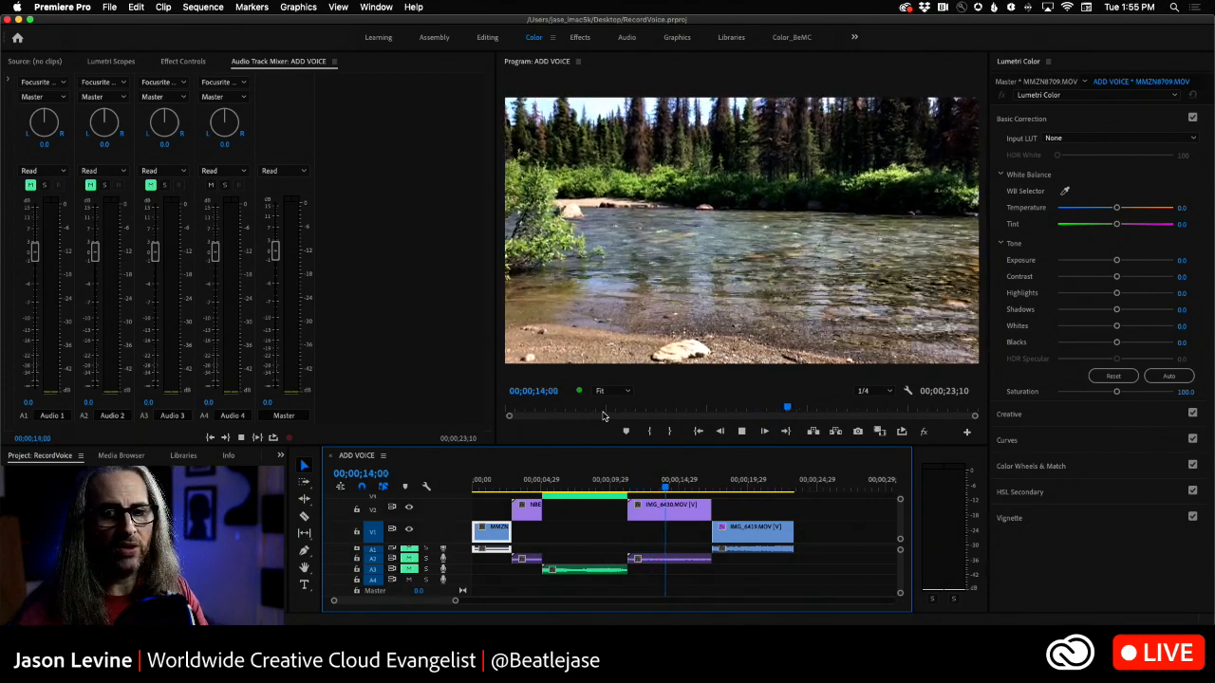
- Stop playback and return the playhead to the start of the ADD VOICE sequence
{"action": "key", "text": "space"}
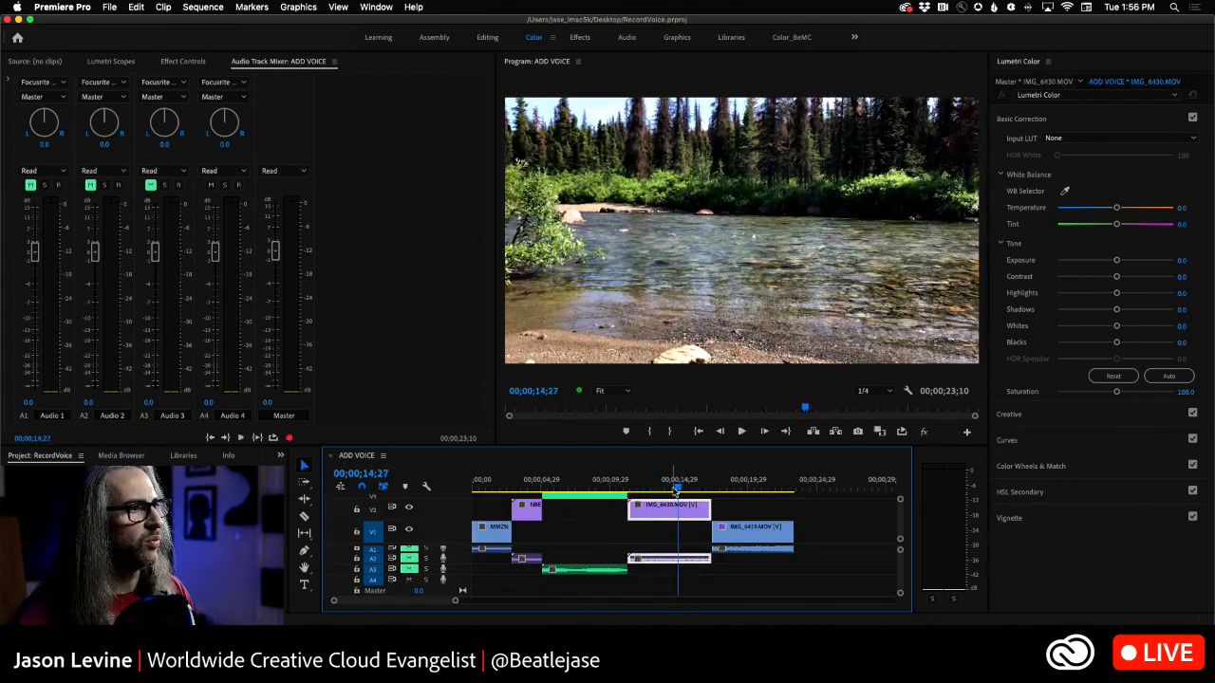
{"action": "left_click_drag", "start_coordinate": [677, 489], "coordinate": [402, 483]}
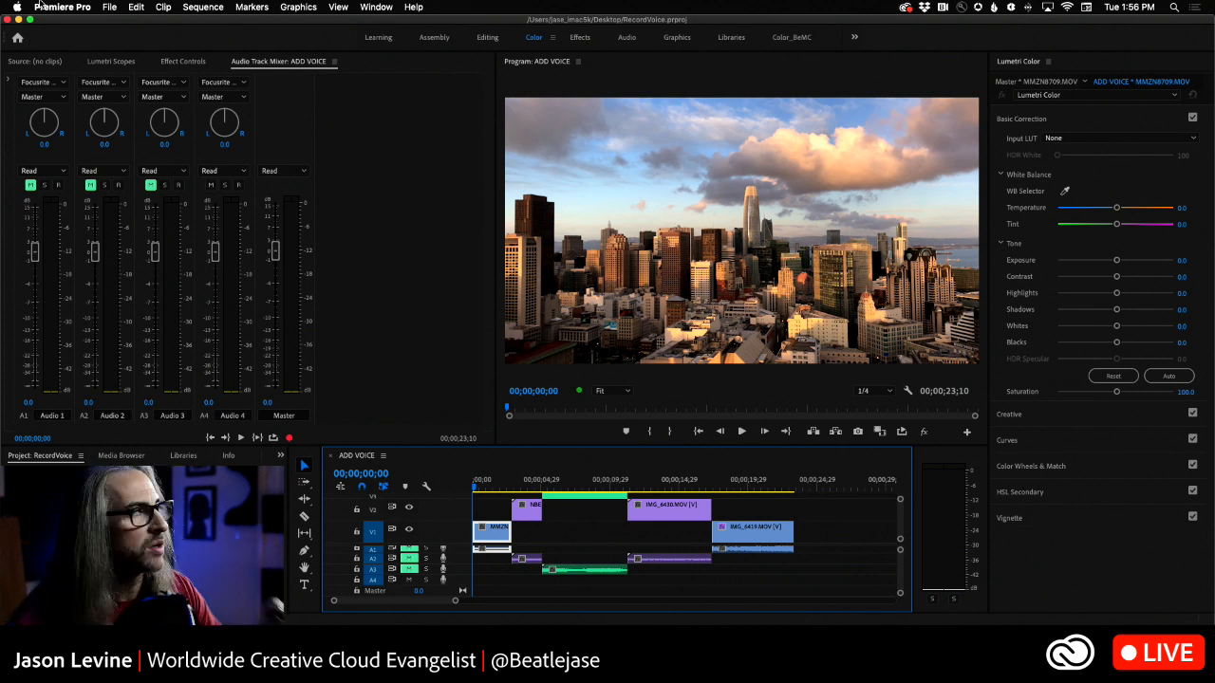
- Open the Audio Hardware preferences and review the devices available as default input
{"action": "left_click", "coordinate": [47, 5]}
{"action": "mouse_move", "coordinate": [74, 49]}
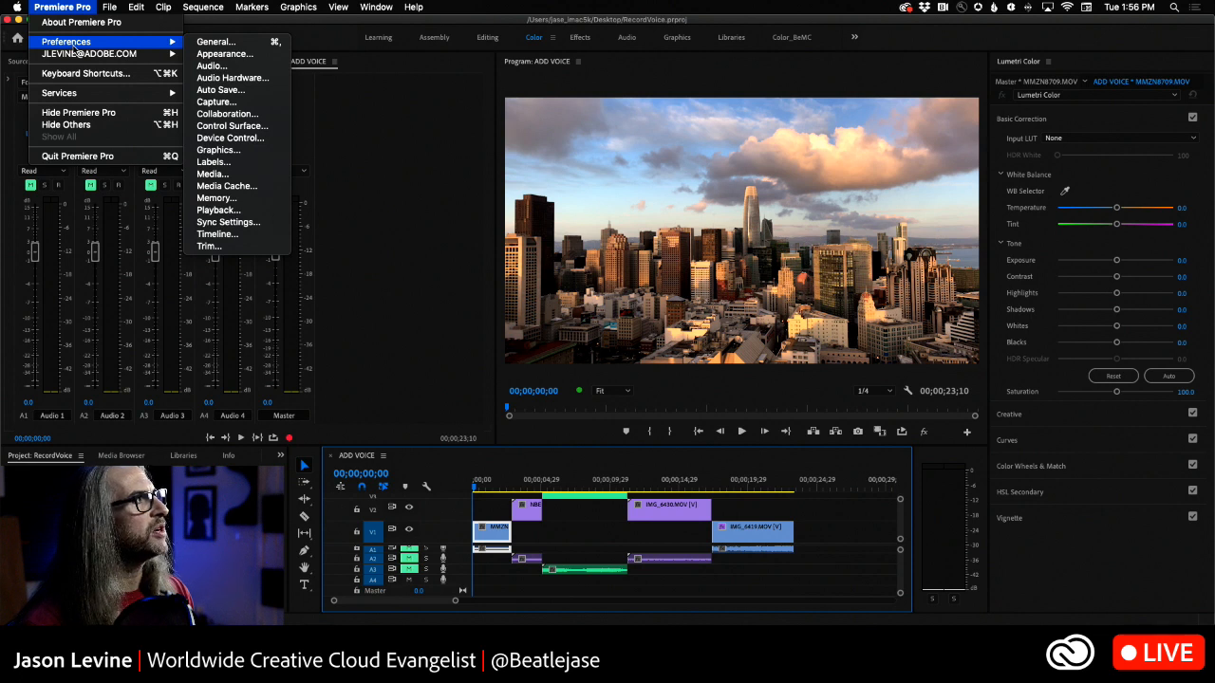
{"action": "left_click", "coordinate": [280, 79]}
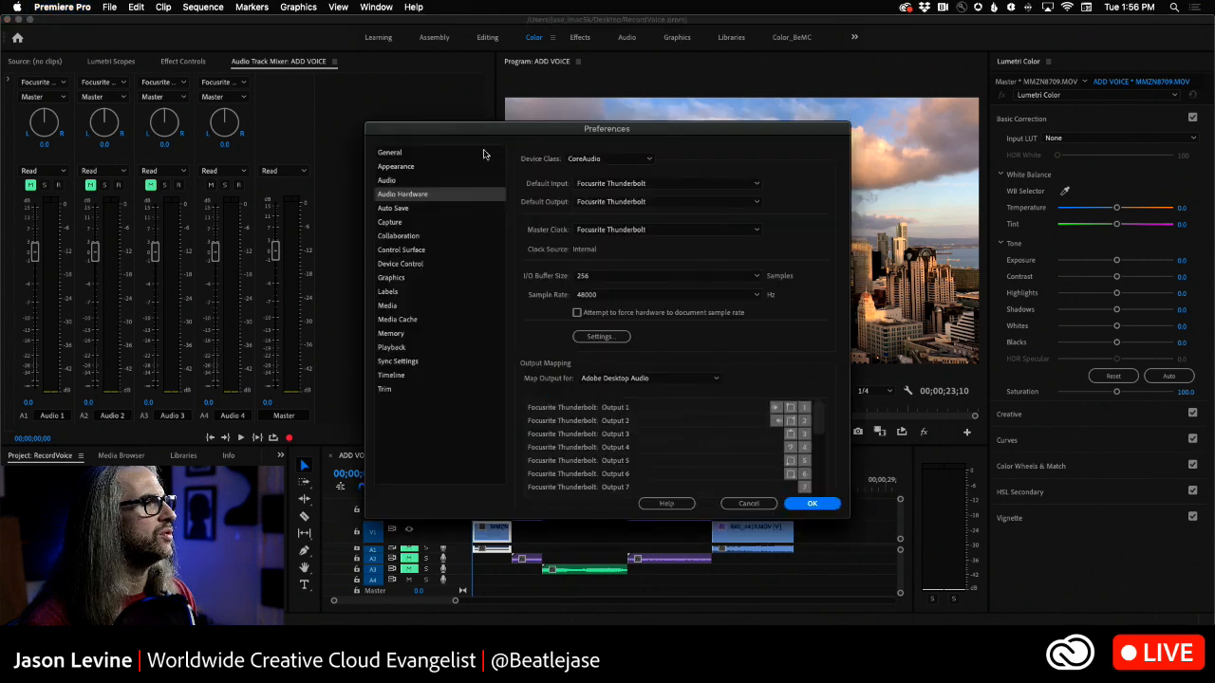
{"action": "left_click_drag", "start_coordinate": [523, 127], "coordinate": [610, 95]}
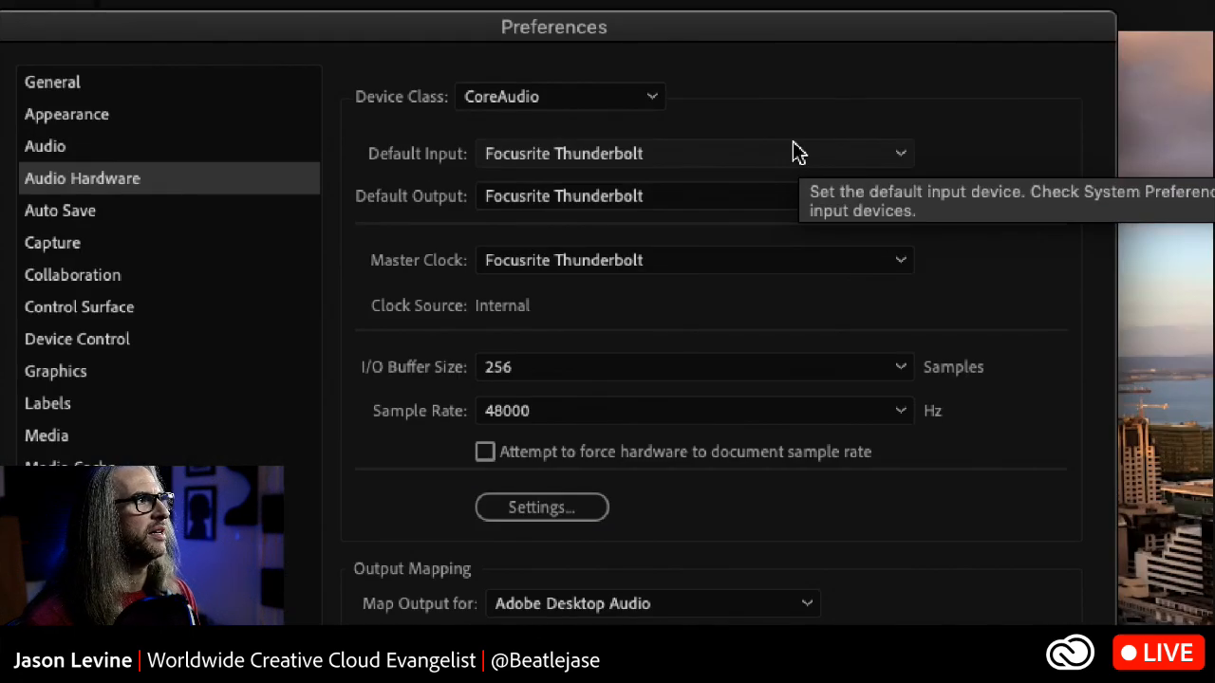
{"action": "left_click", "coordinate": [798, 154]}
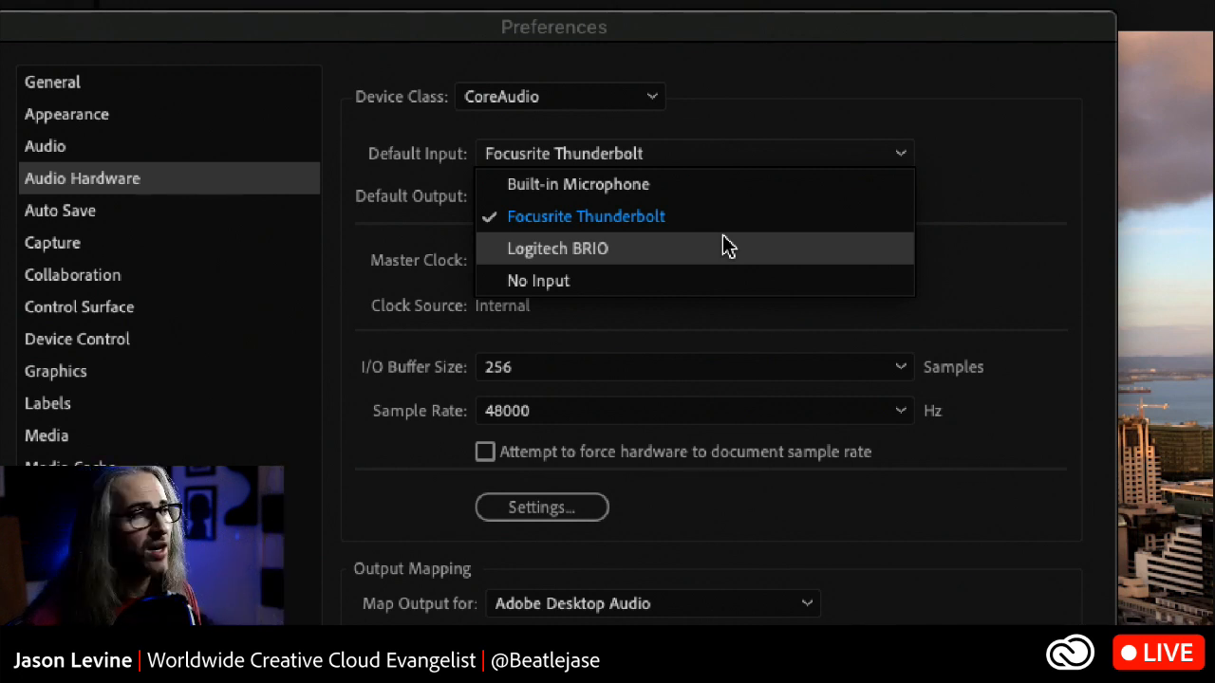
{"action": "left_click", "coordinate": [776, 108]}
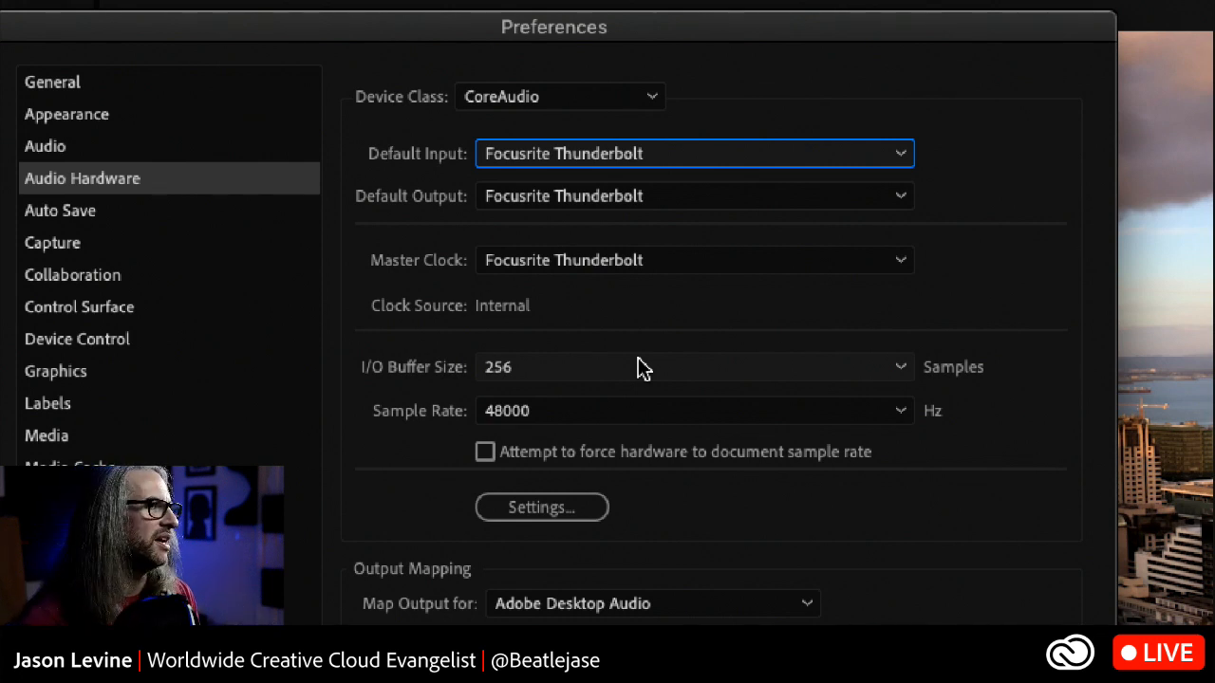
- Choose an I/O buffer size of 256 samples and confirm the audio hardware preferences
{"action": "left_click", "coordinate": [642, 368]}
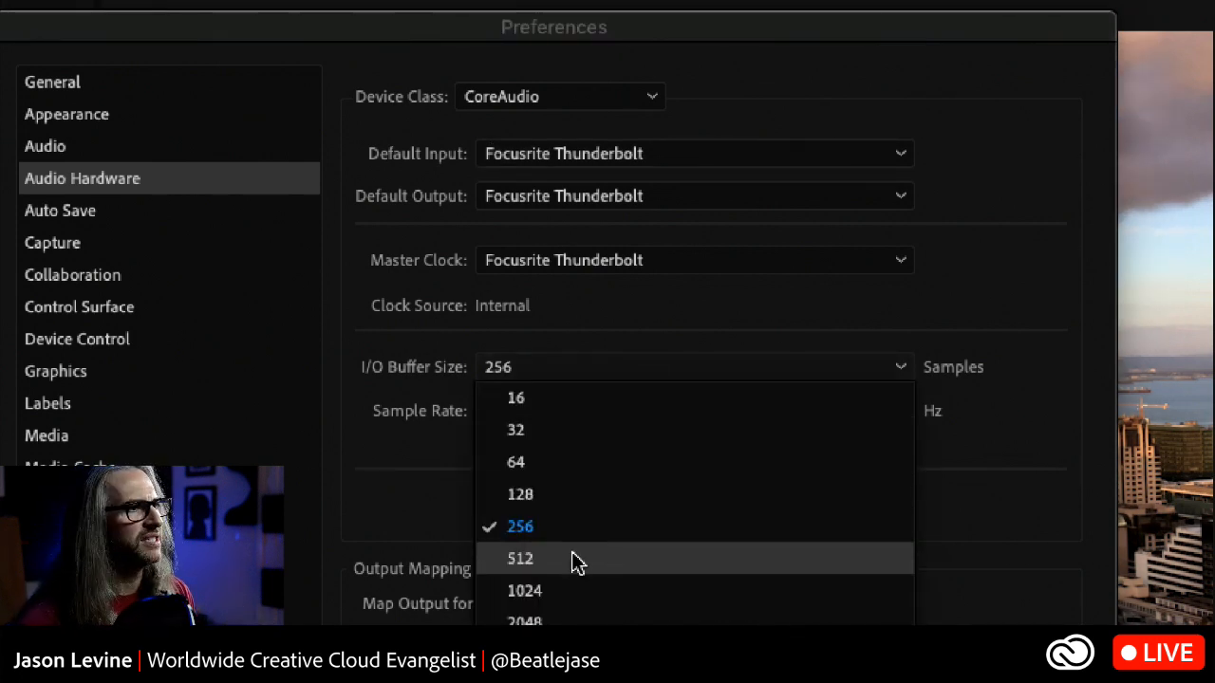
{"action": "left_click", "coordinate": [641, 327]}
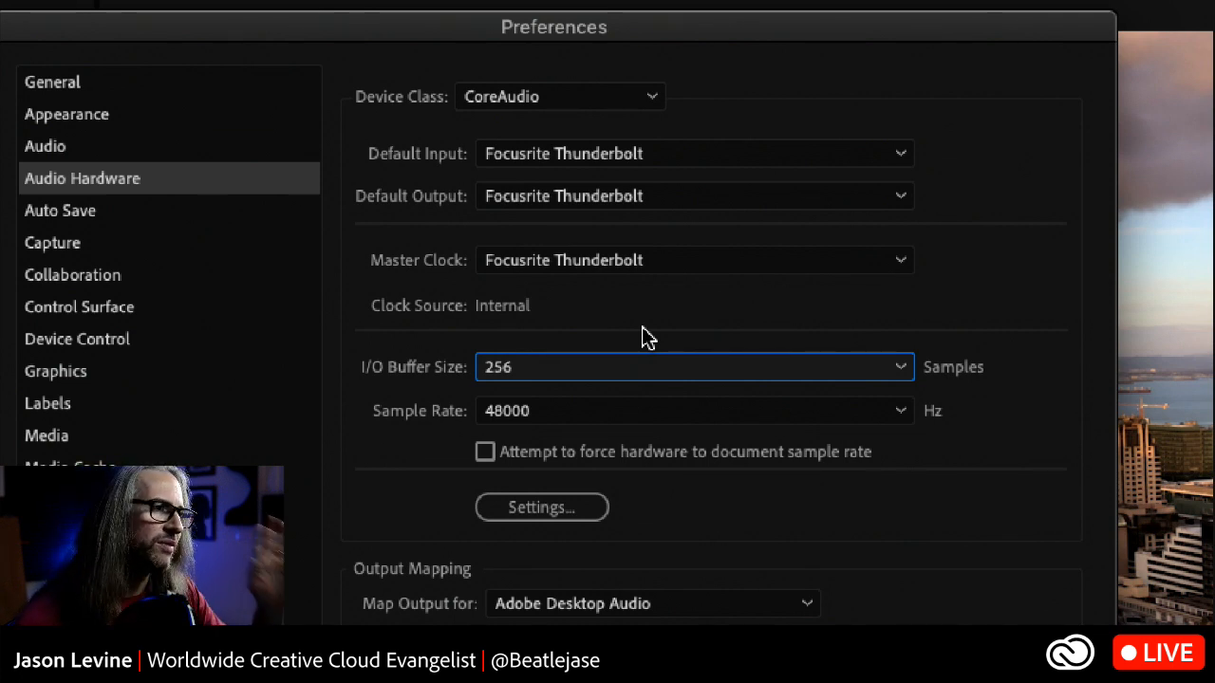
{"action": "left_click", "coordinate": [694, 364]}
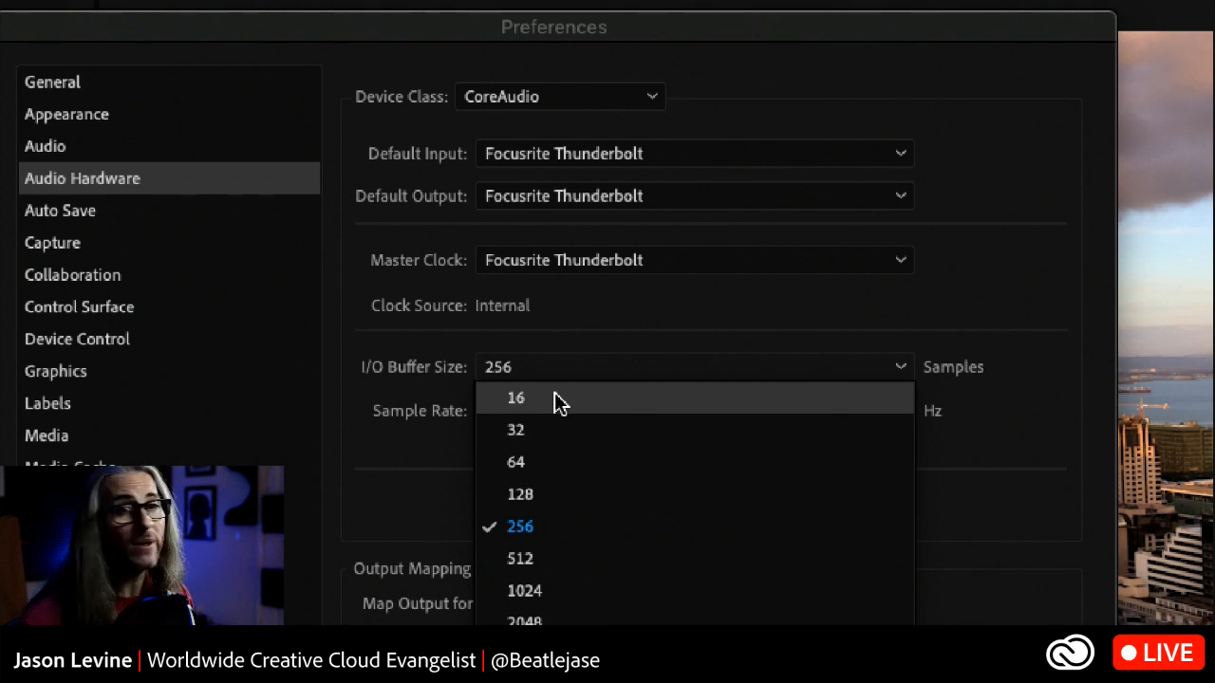
{"action": "left_click", "coordinate": [586, 525]}
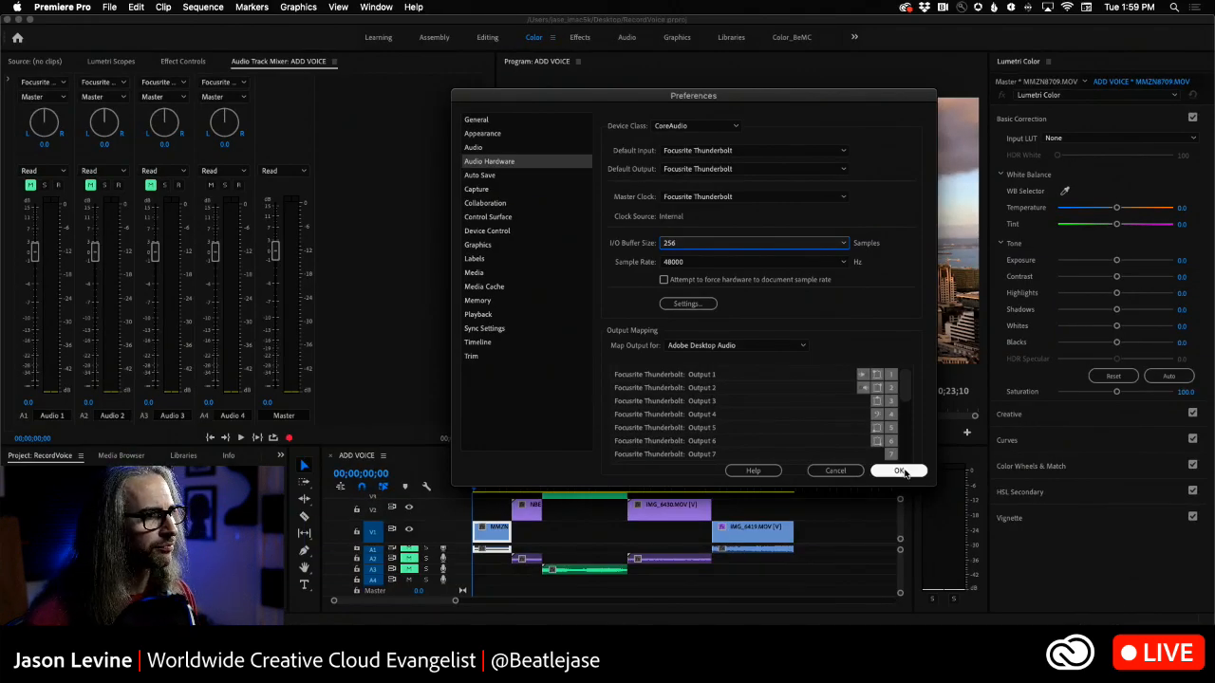
{"action": "left_click", "coordinate": [898, 471]}
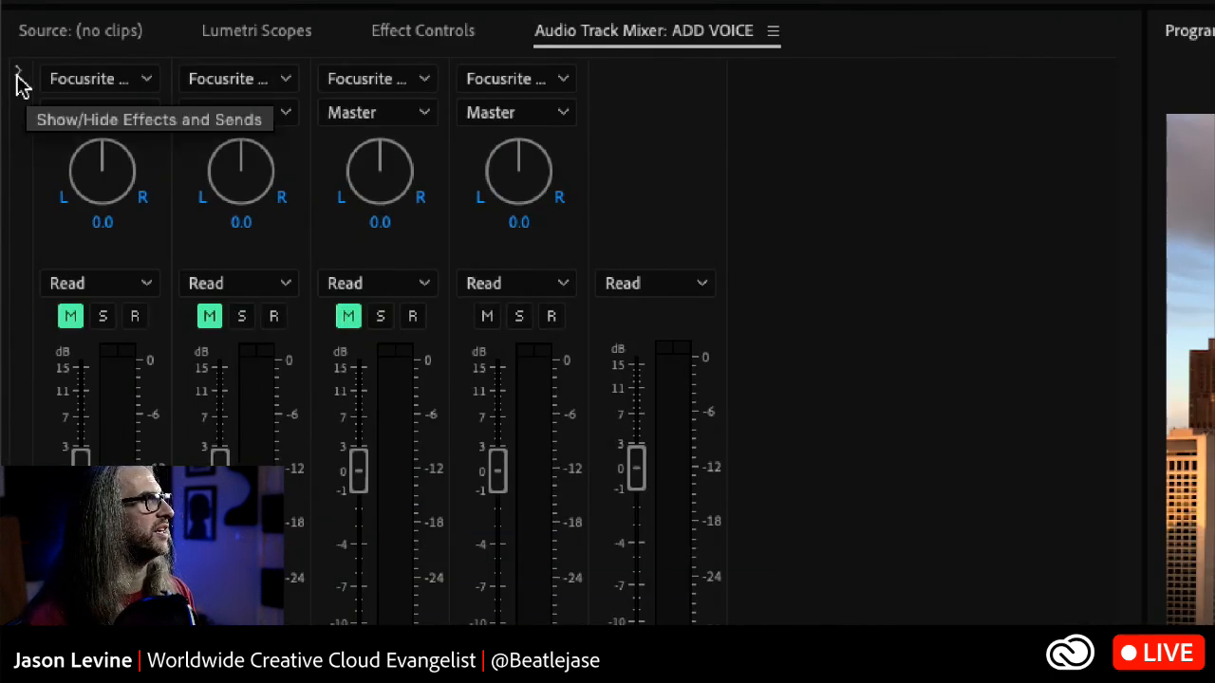
- Show the mixer's effects and sends area and choose Focusrite Thunderbolt Input 6 / Input 7 as the input of track A4
{"action": "left_click", "coordinate": [18, 76]}
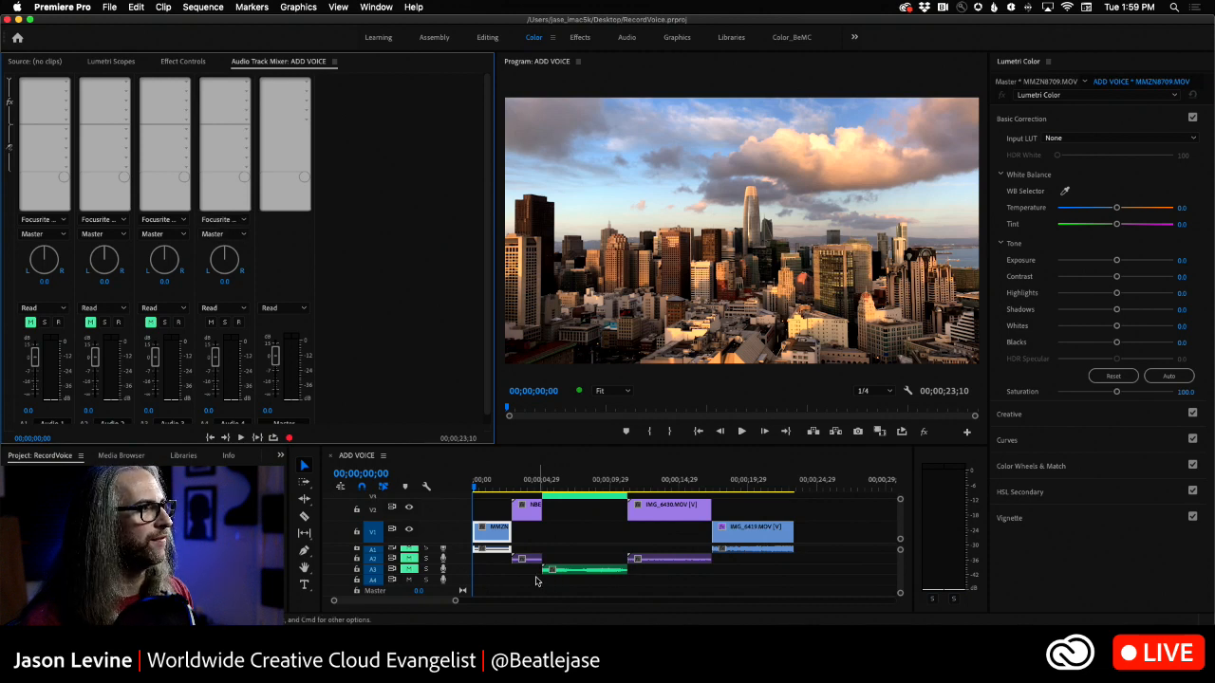
{"action": "left_click", "coordinate": [243, 221]}
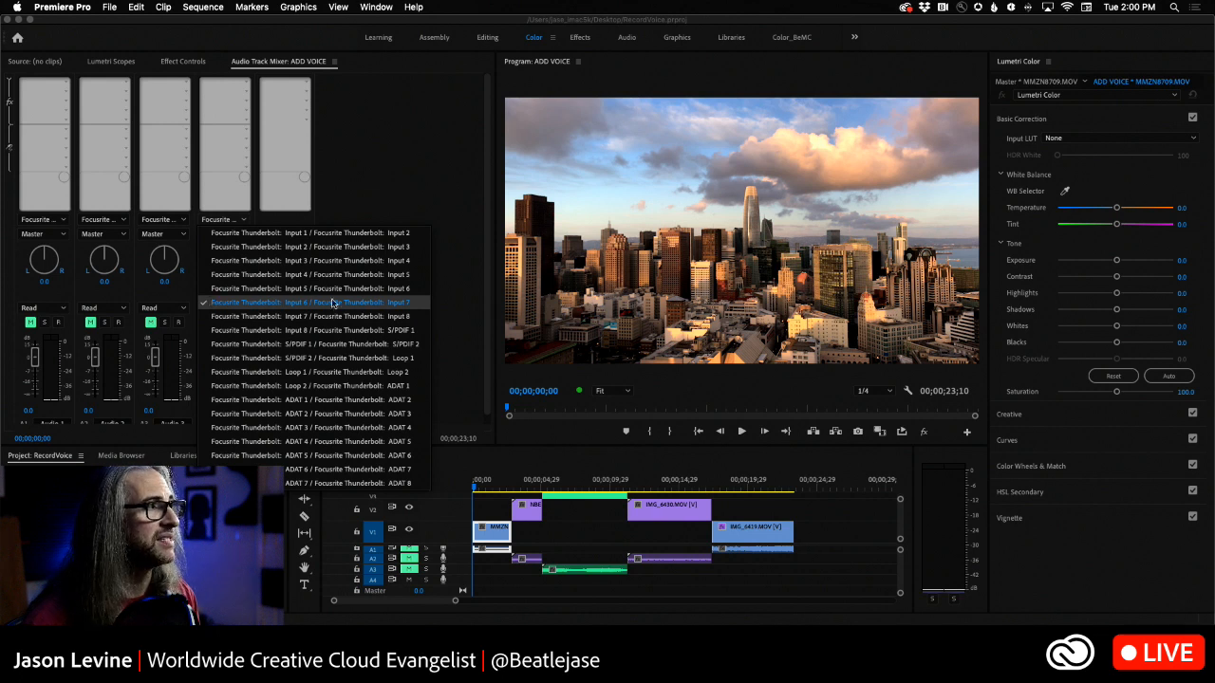
{"action": "left_click", "coordinate": [281, 303]}
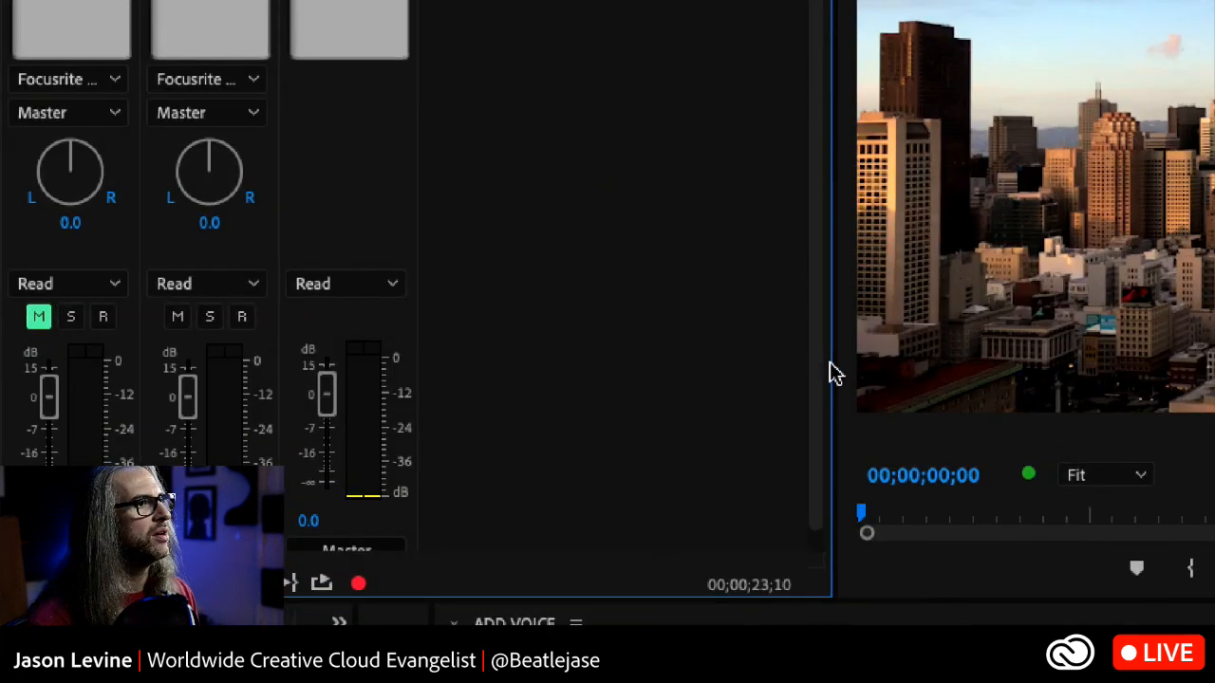
- Name track A4 VO_S, arm it and record a voice-over from the start of the sequence to about 00;00;24;09
{"action": "scroll", "coordinate": [599, 488], "scroll_direction": "down", "scroll_amount": 1}
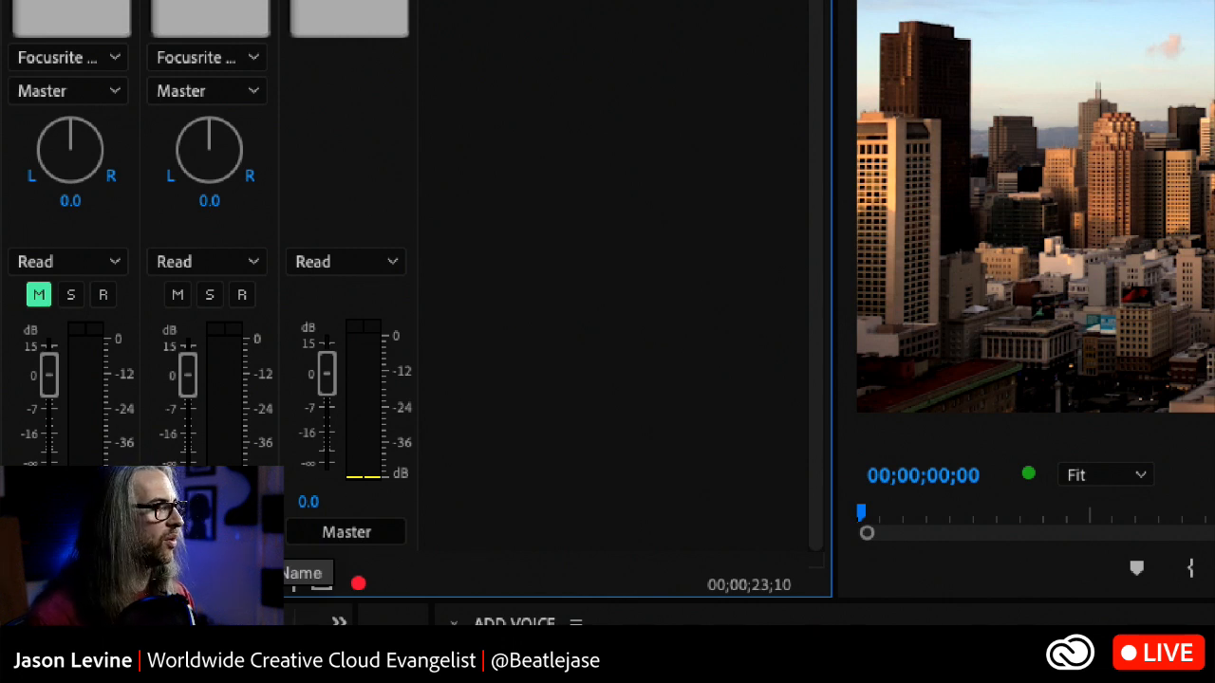
{"action": "left_click", "coordinate": [242, 296]}
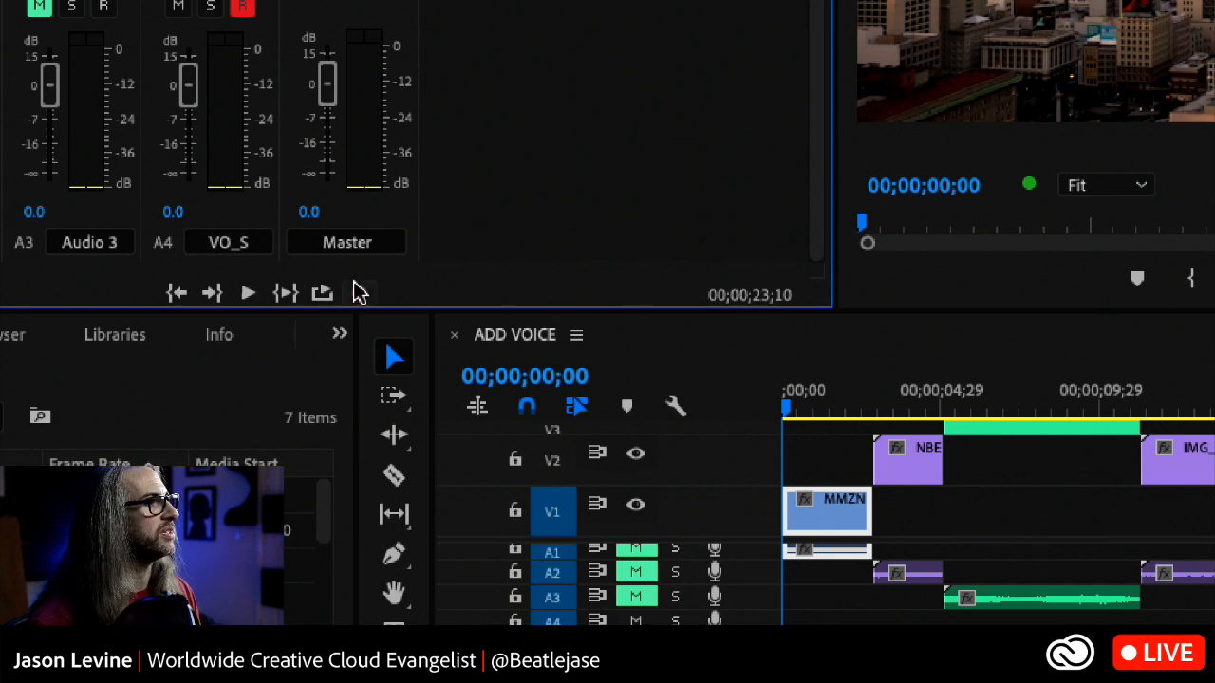
{"action": "left_click", "coordinate": [359, 294]}
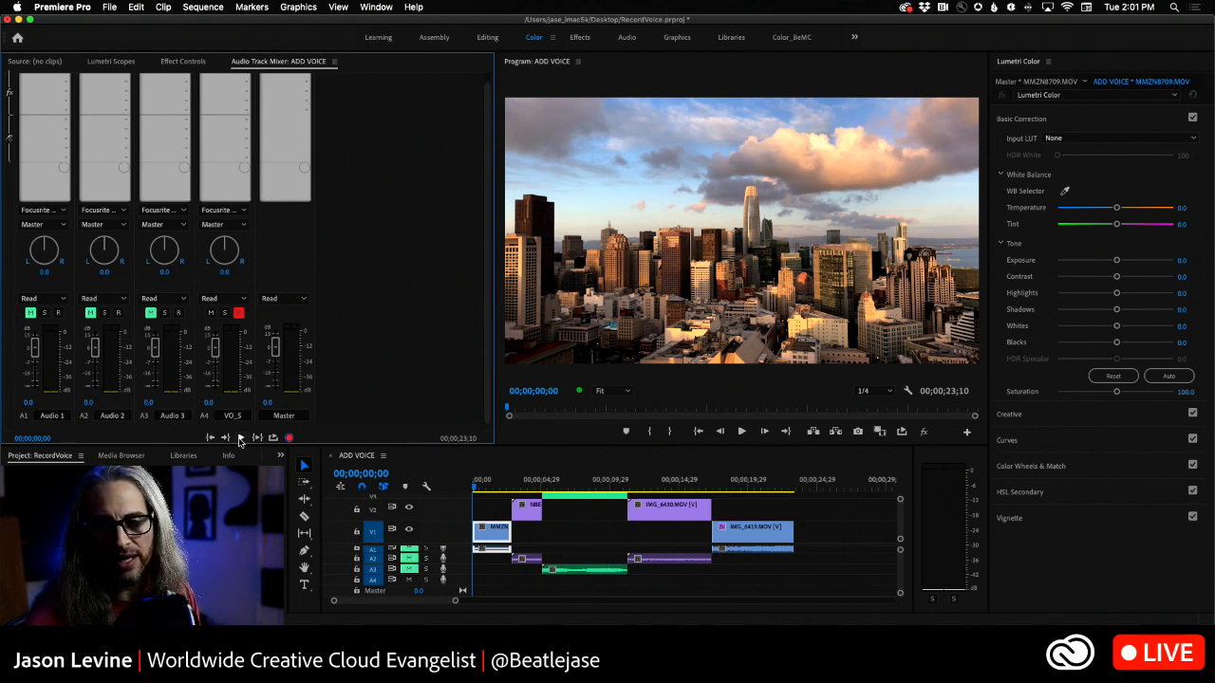
{"action": "left_click", "coordinate": [240, 437]}
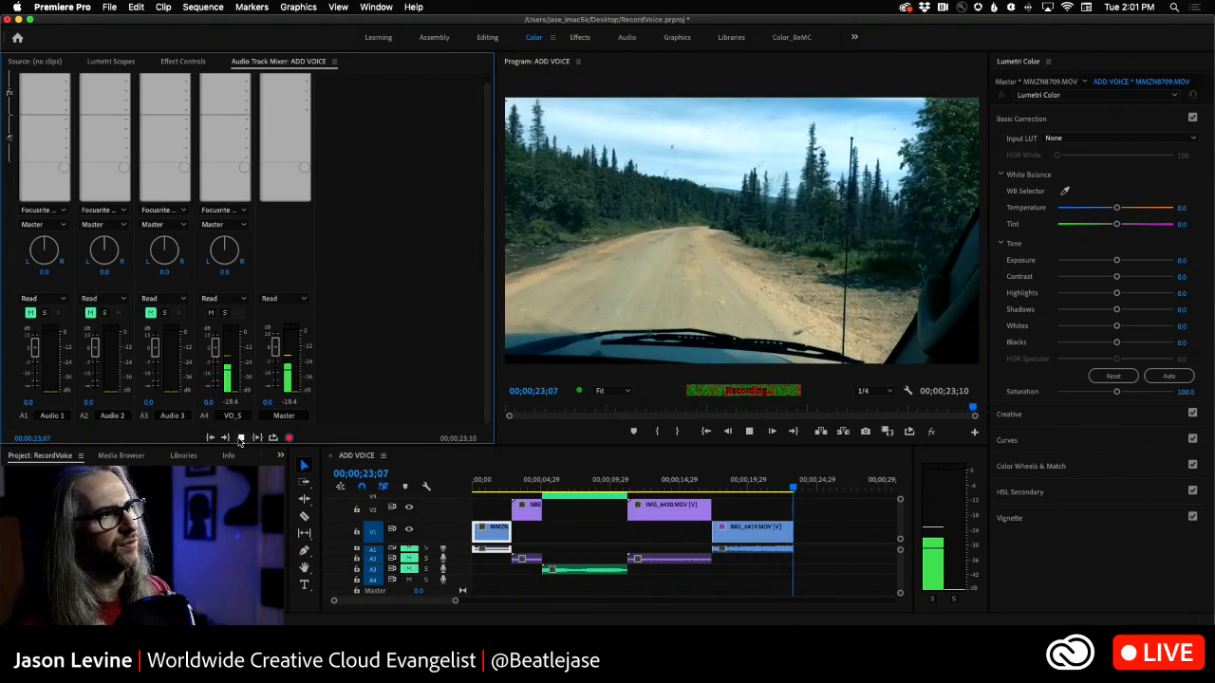
{"action": "left_click", "coordinate": [241, 438]}
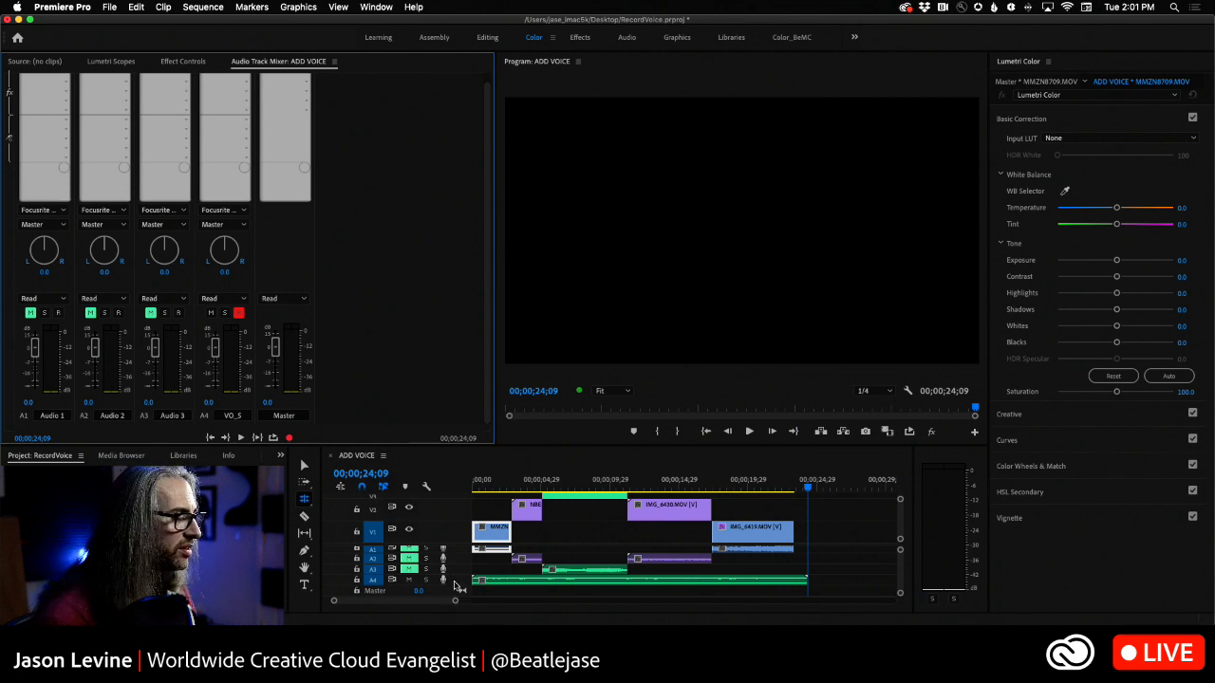
- Increase the height of audio track A4 in the timeline to show the recorded voice-over's waveform clearly
{"action": "key", "text": "alt+equal"}
{"action": "key", "text": "alt+equal"}
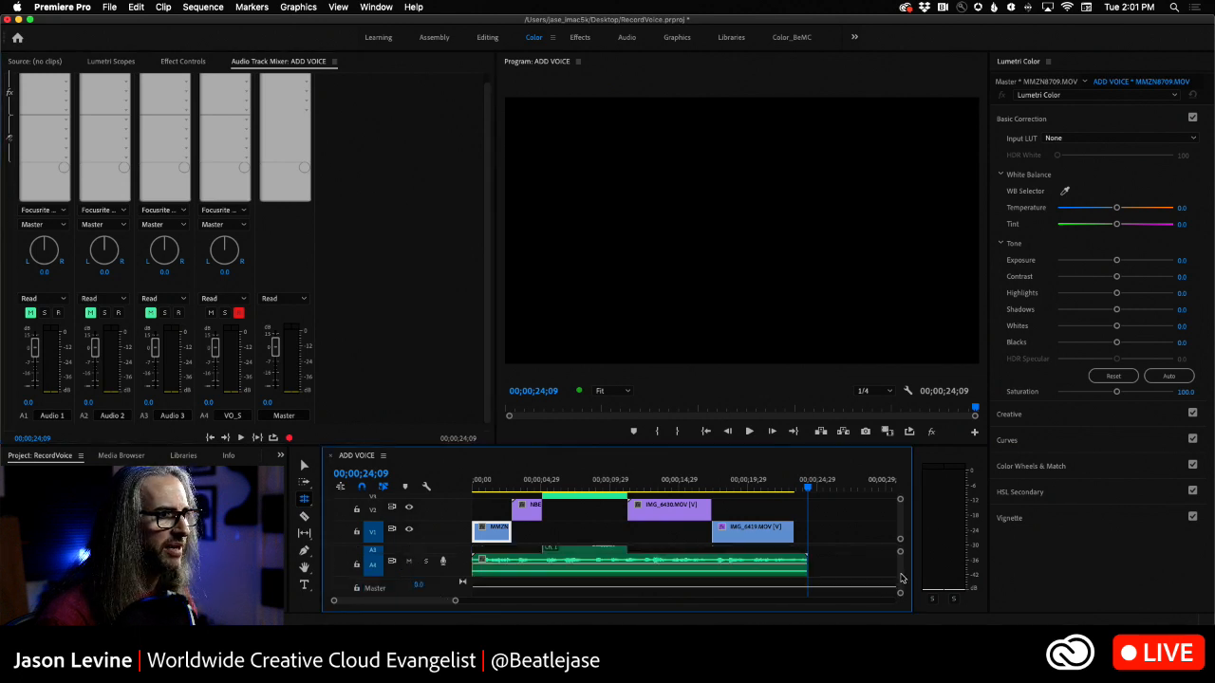
{"action": "scroll", "coordinate": [899, 575], "scroll_direction": "down", "scroll_amount": 2}
{"action": "scroll", "coordinate": [899, 575], "scroll_direction": "down", "scroll_amount": 4}
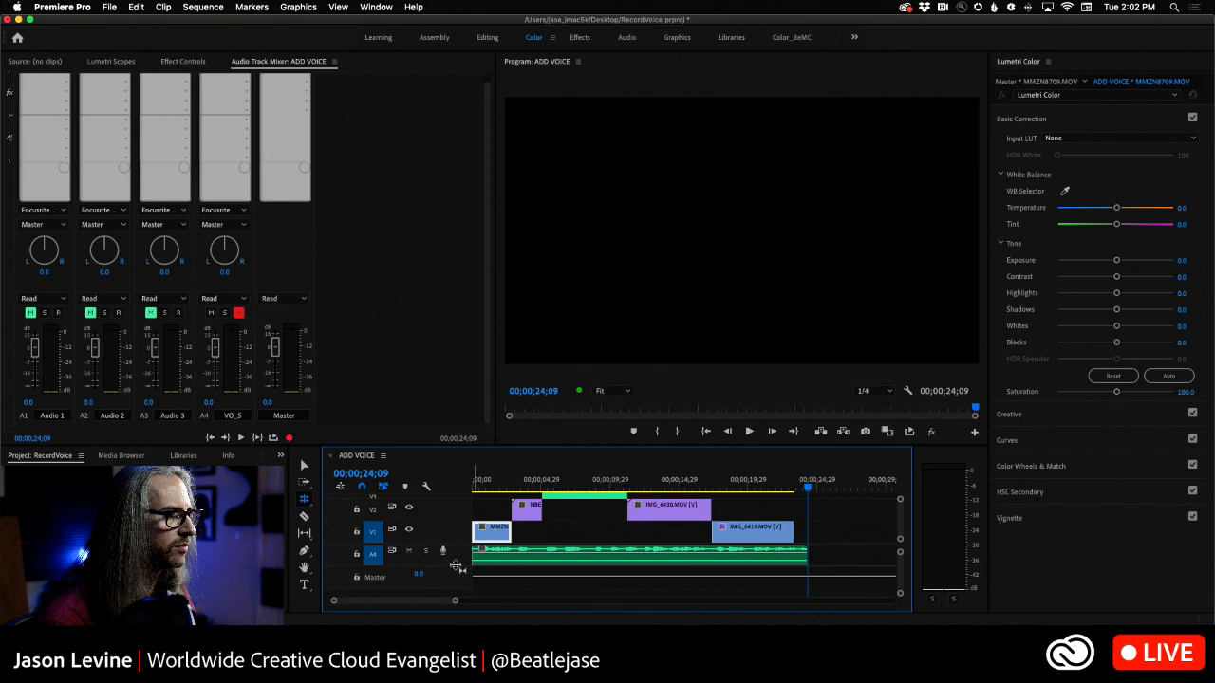
{"action": "left_click_drag", "start_coordinate": [456, 565], "coordinate": [452, 592]}
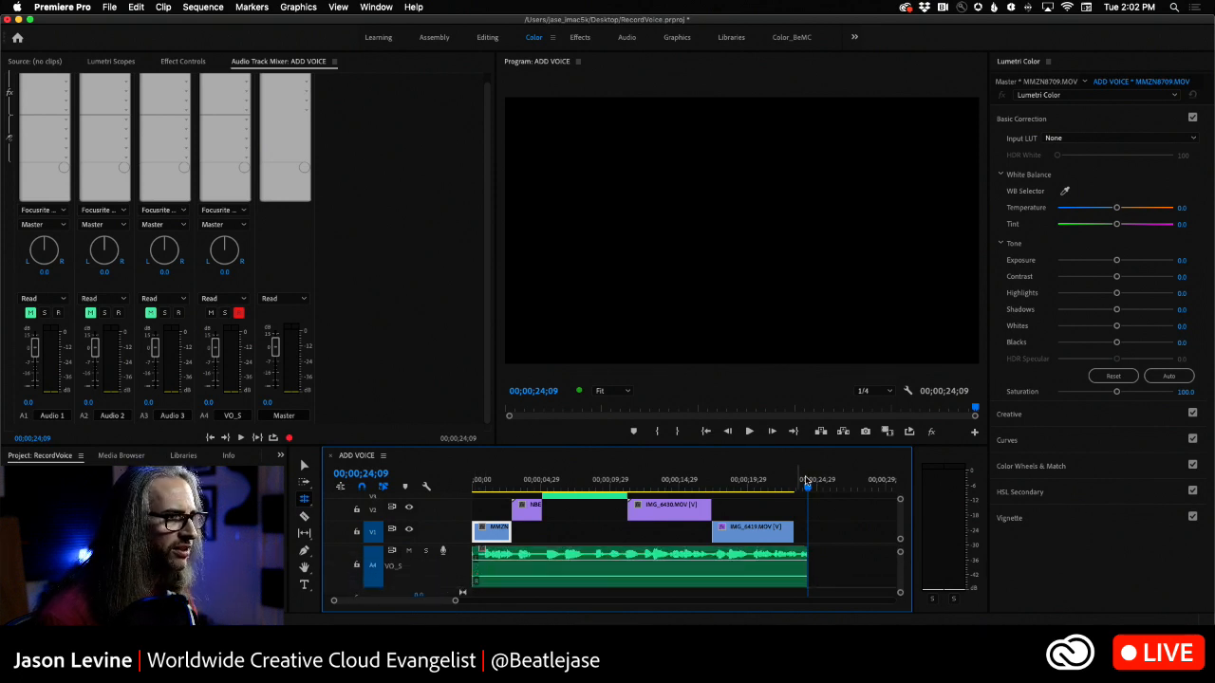
- Play the voice-over from the sequence start and raise the VO_S track volume to 5.3 dB during playback
{"action": "key", "text": "Home"}
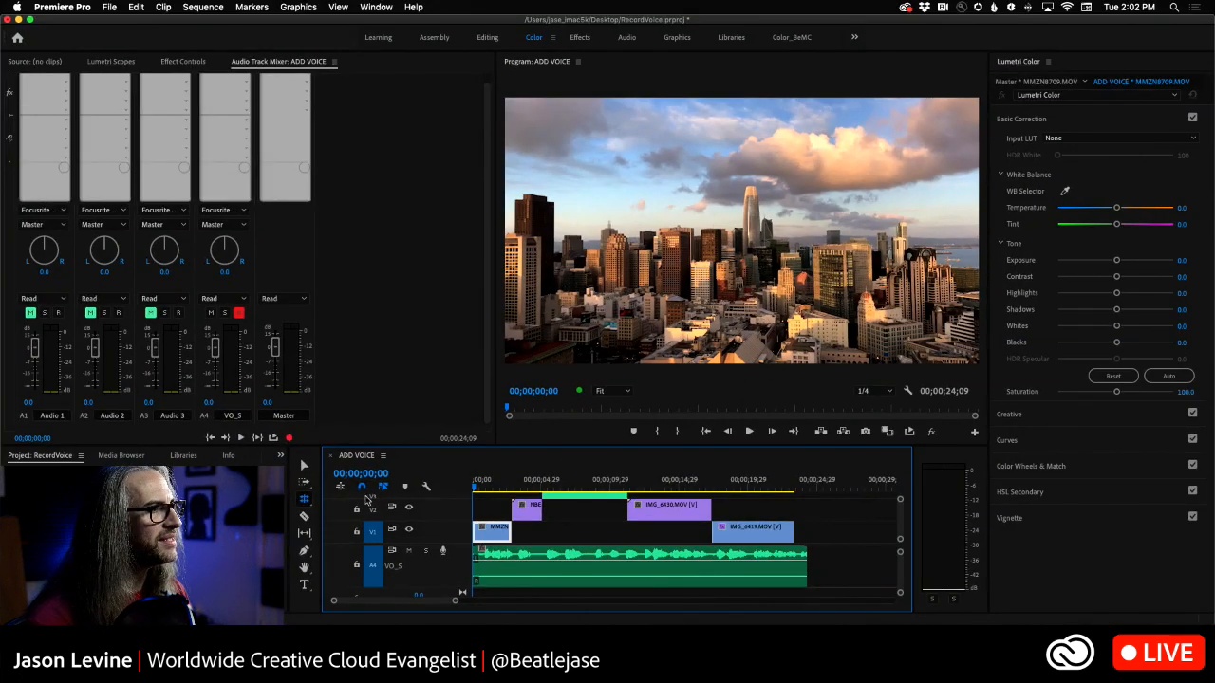
{"action": "left_click", "coordinate": [303, 467]}
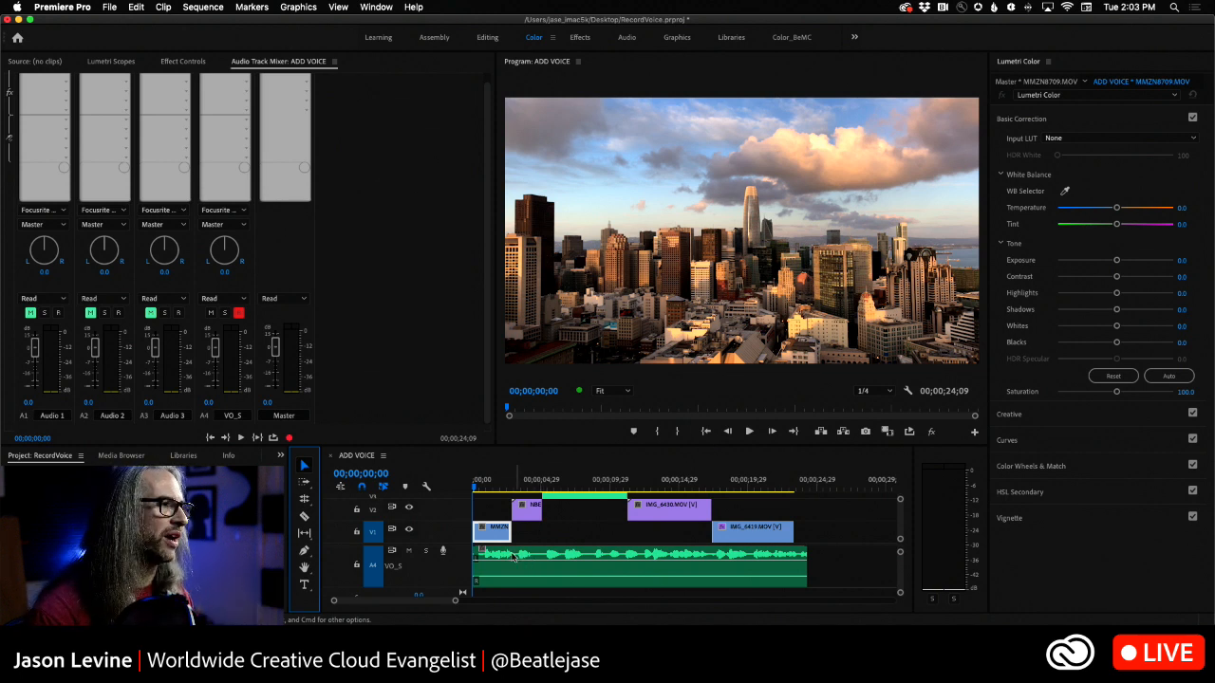
{"action": "key", "text": "space"}
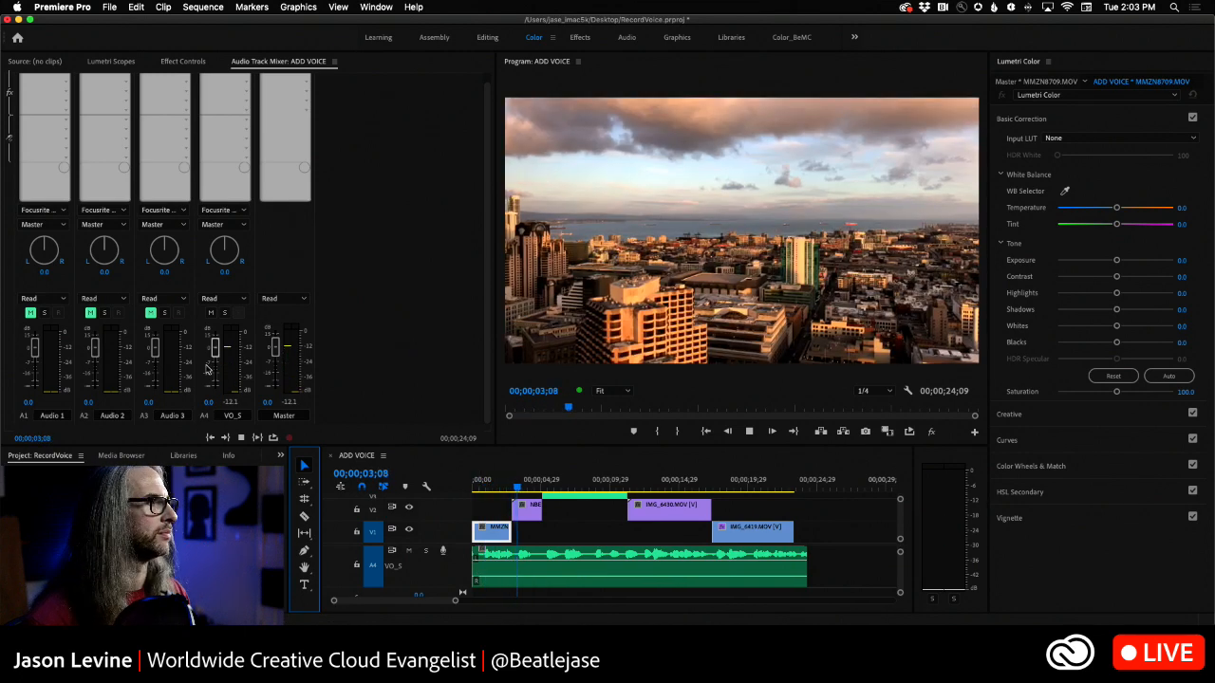
{"action": "left_click_drag", "start_coordinate": [217, 356], "coordinate": [217, 347]}
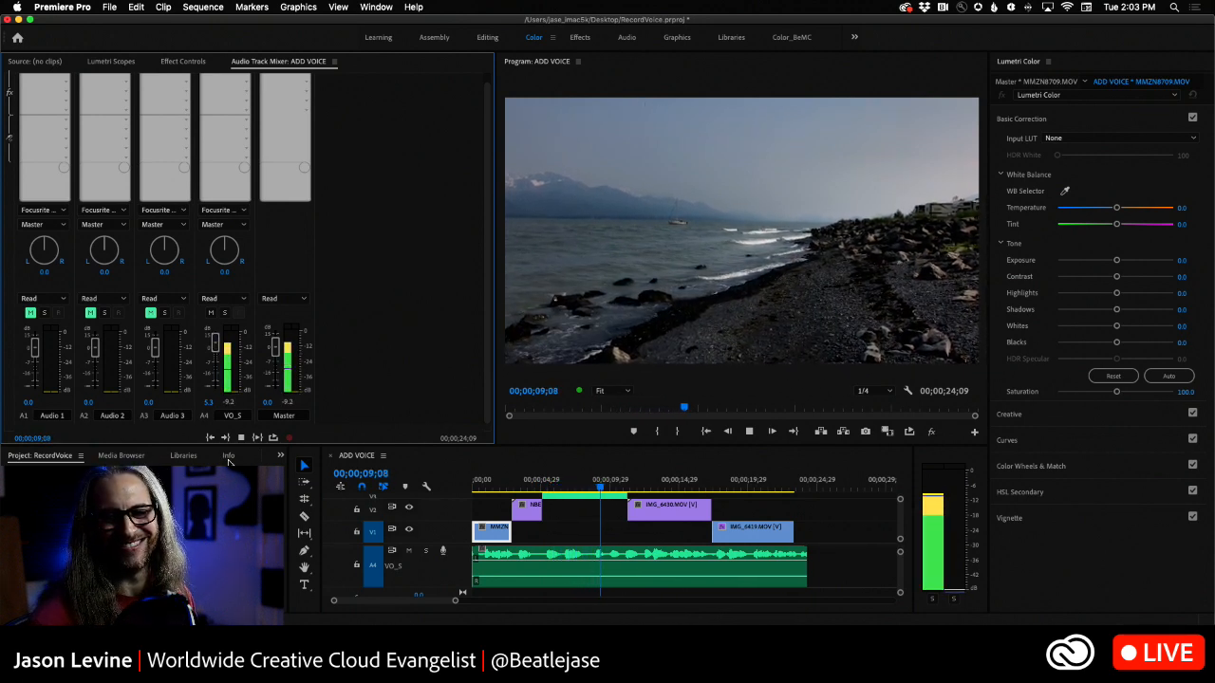
{"action": "key", "text": "space"}
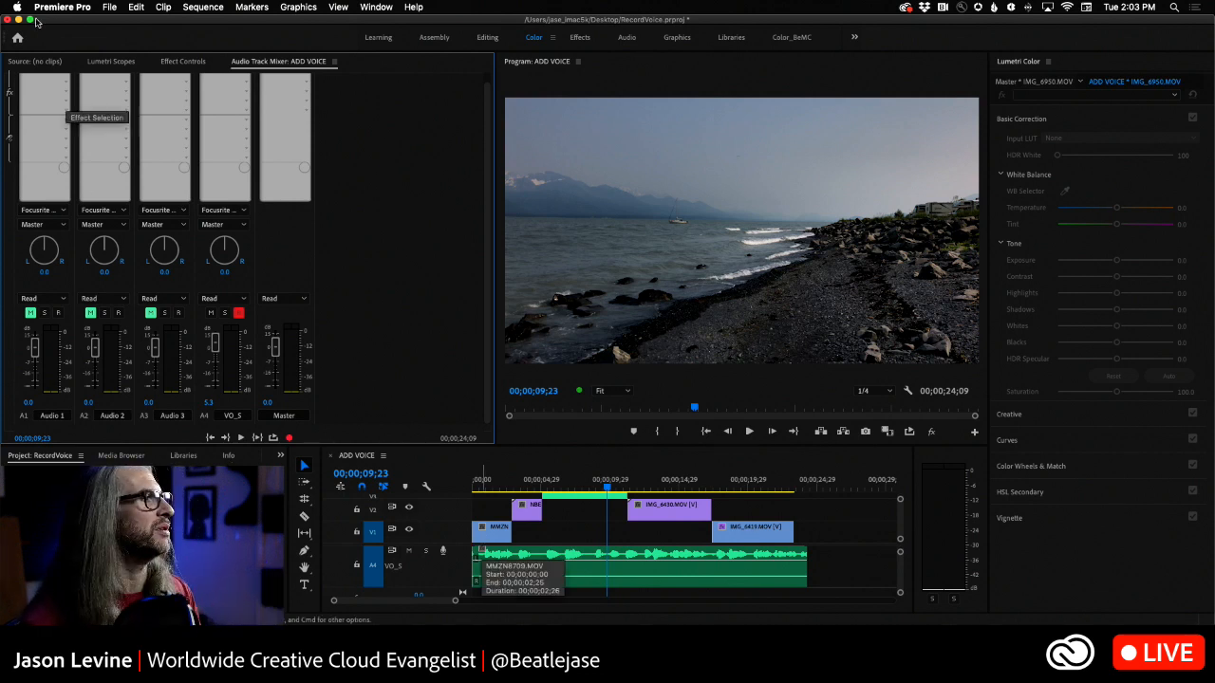
- Add the Channel Mixer effect from Amplitude and Compression to the VO_S track
{"action": "left_click", "coordinate": [246, 81]}
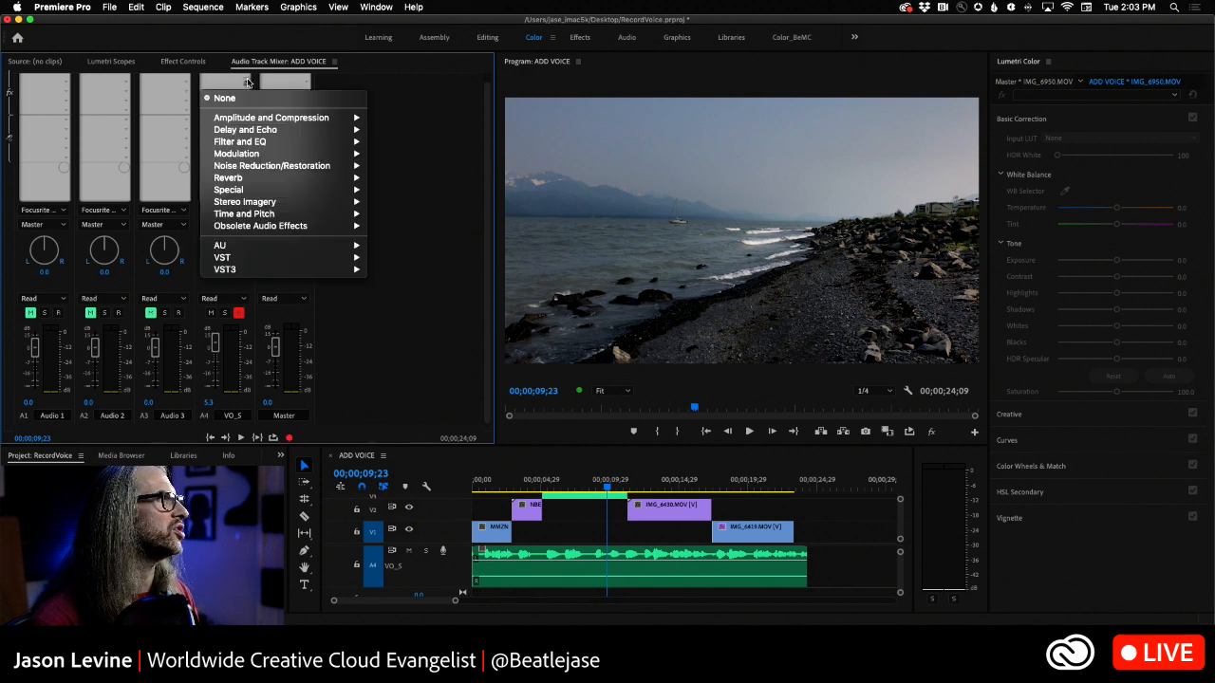
{"action": "mouse_move", "coordinate": [246, 119]}
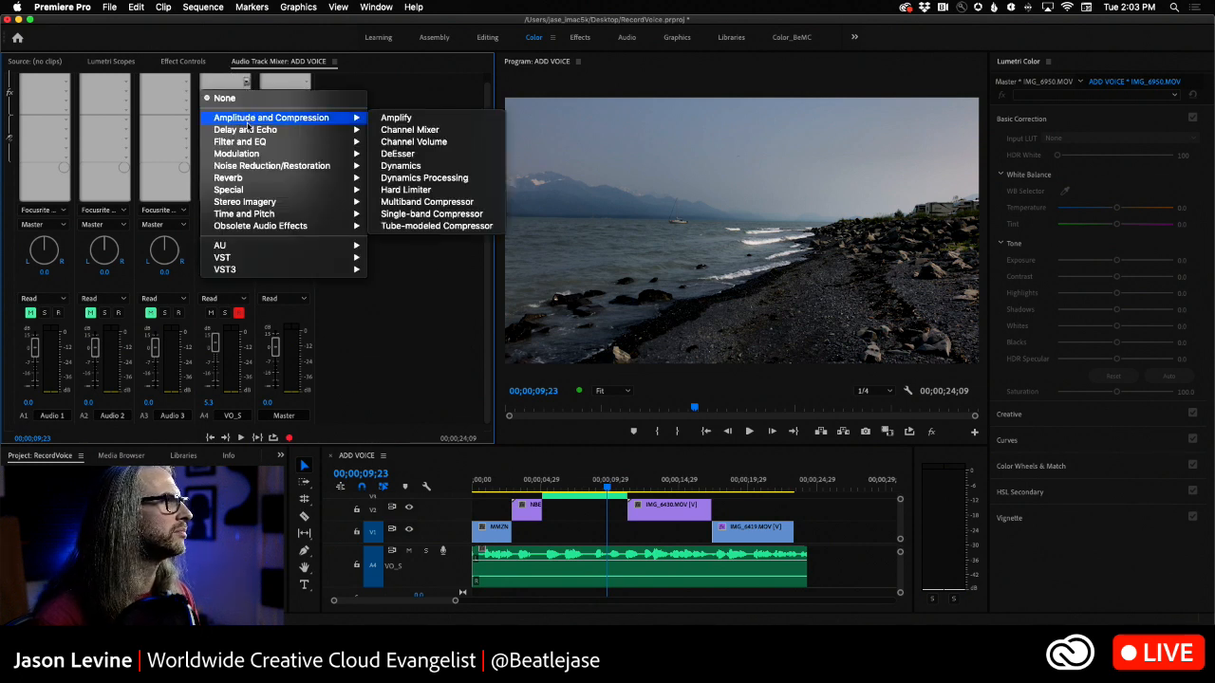
{"action": "left_click", "coordinate": [437, 129]}
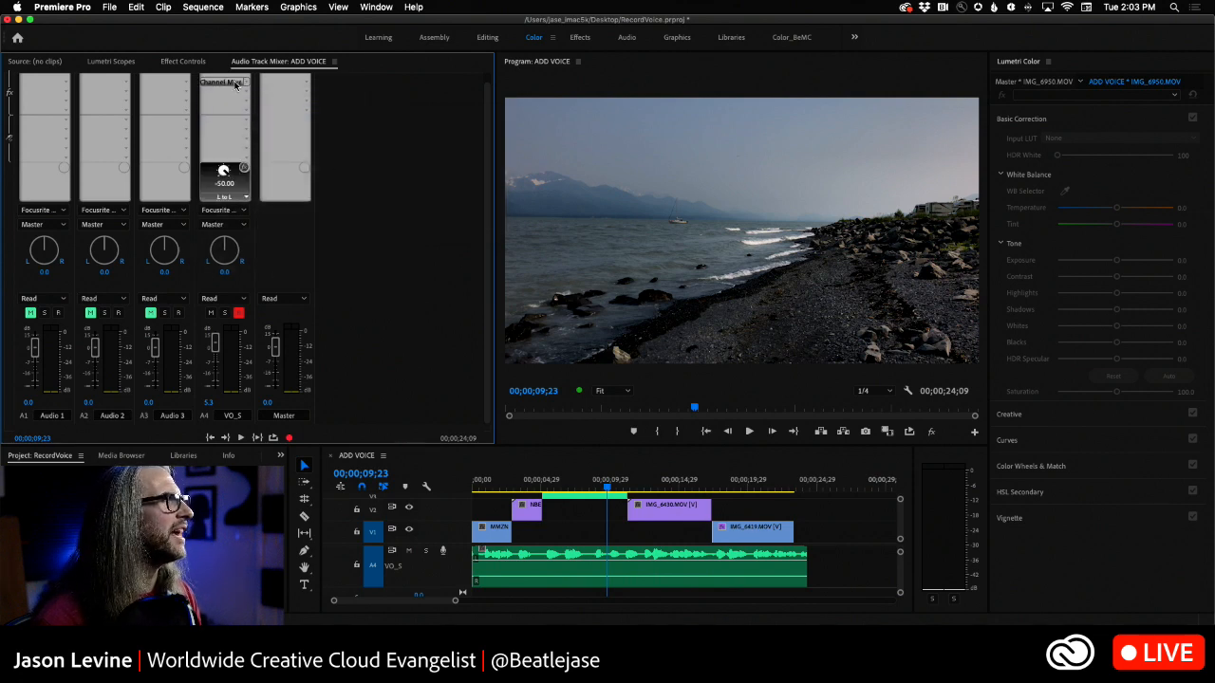
- Open the Channel Mixer effect's editor for VO_S, apply the Fill Right with Left preset and play the sequence to check it
{"action": "right_click", "coordinate": [238, 82]}
{"action": "left_click", "coordinate": [235, 129]}
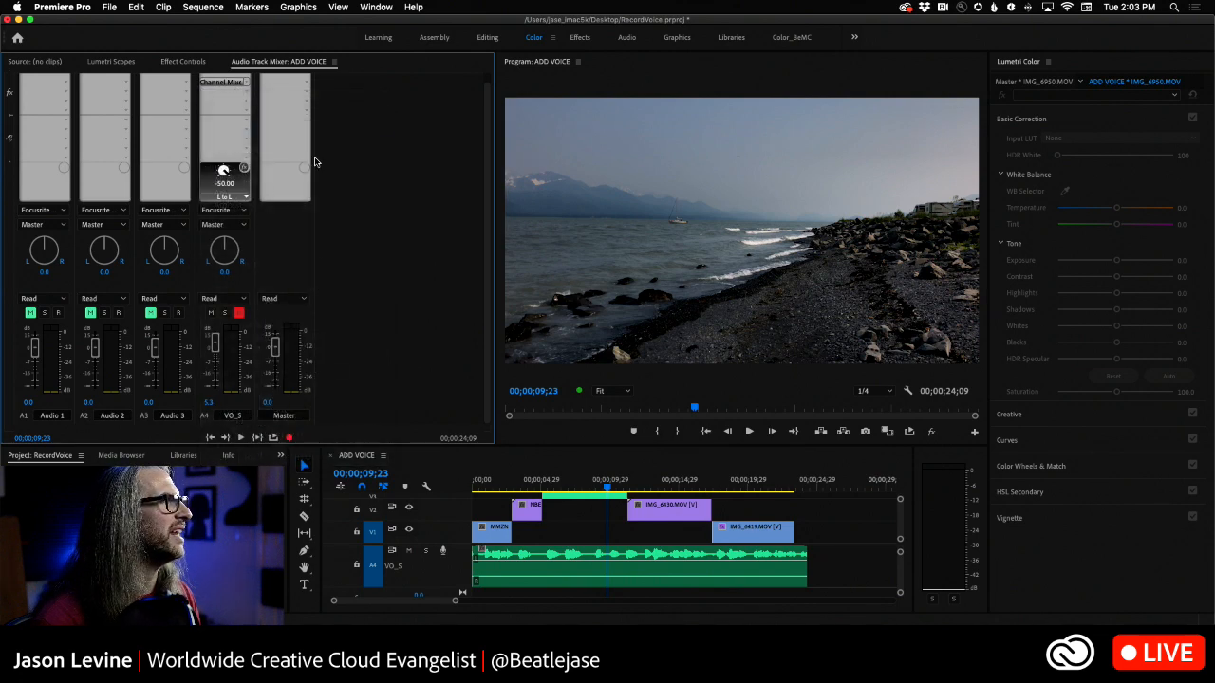
{"action": "left_click", "coordinate": [616, 277]}
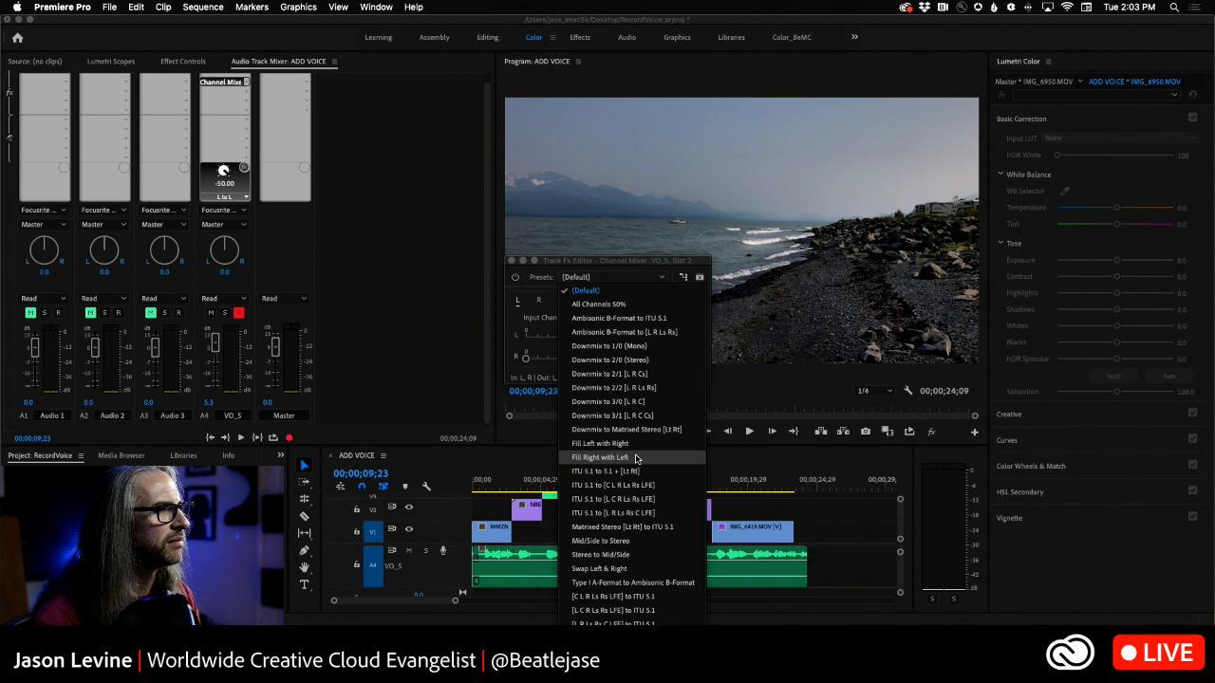
{"action": "left_click", "coordinate": [600, 458]}
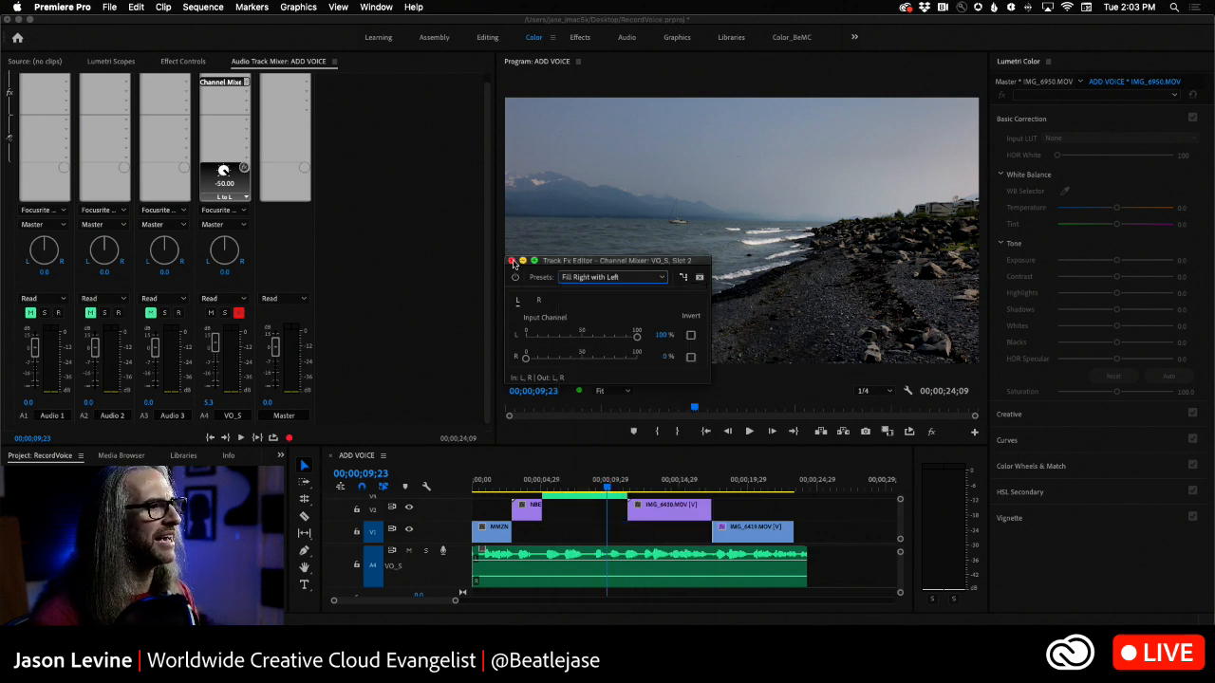
{"action": "key", "text": "space"}
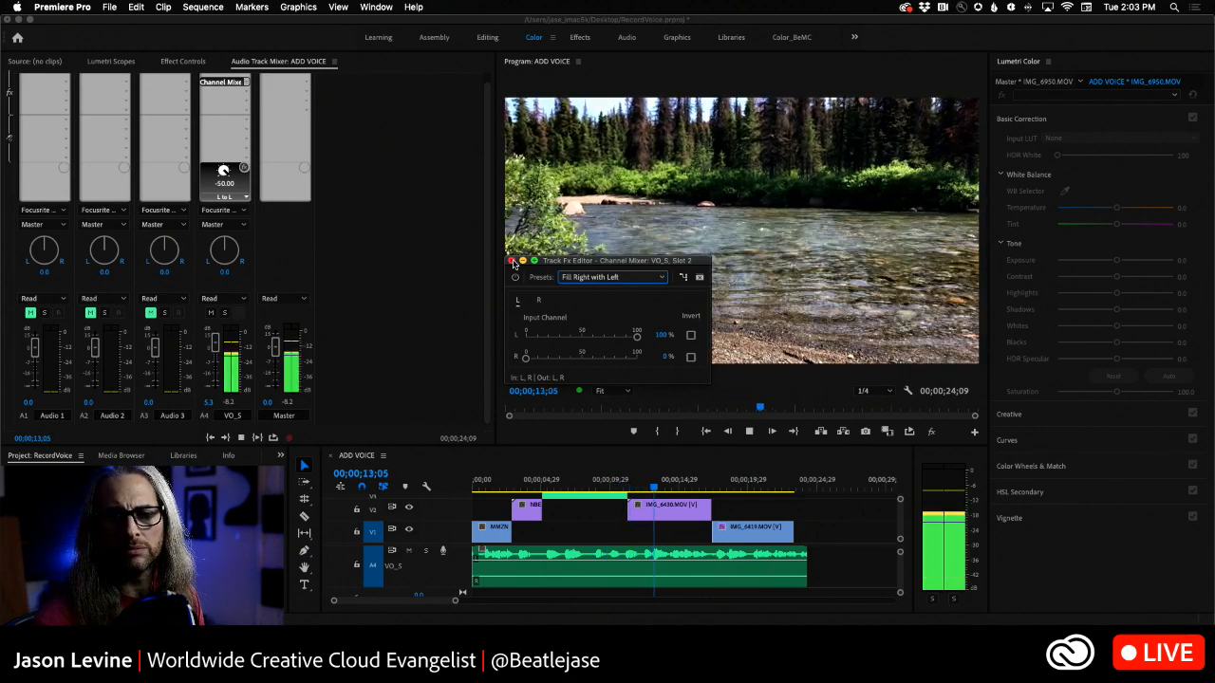
- Stop playback, close the Channel Mixer editor and turn off record-enable on the VO_S track
{"action": "key", "text": "space"}
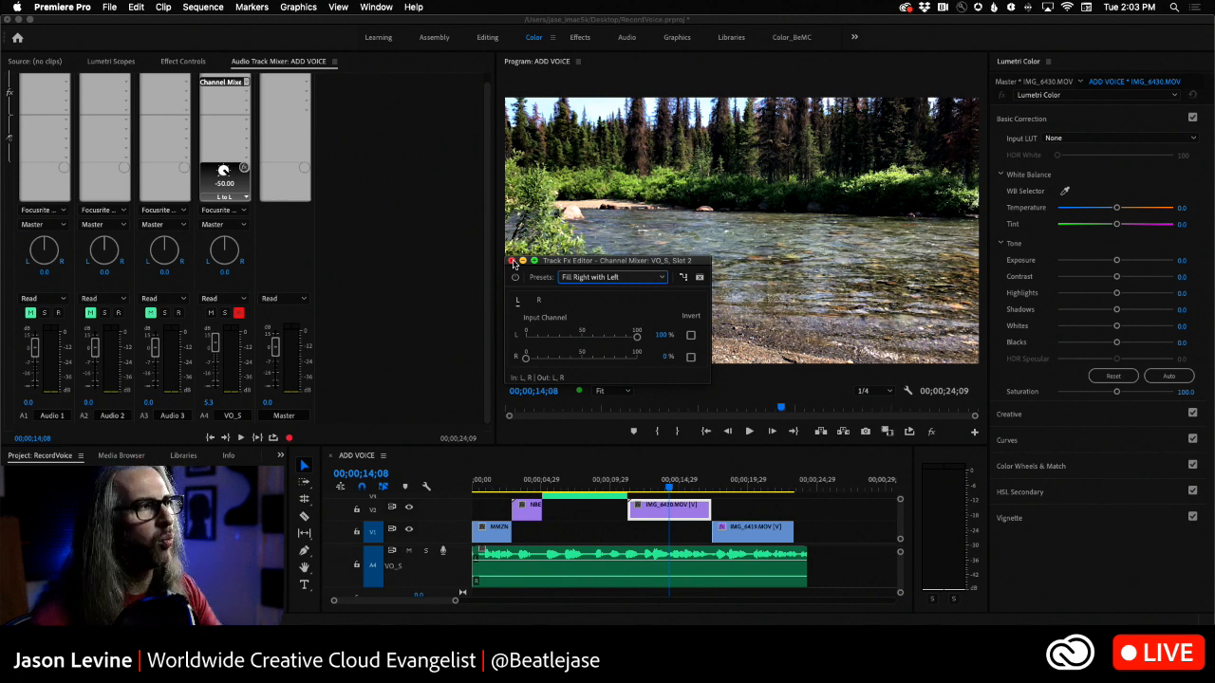
{"action": "left_click", "coordinate": [512, 261]}
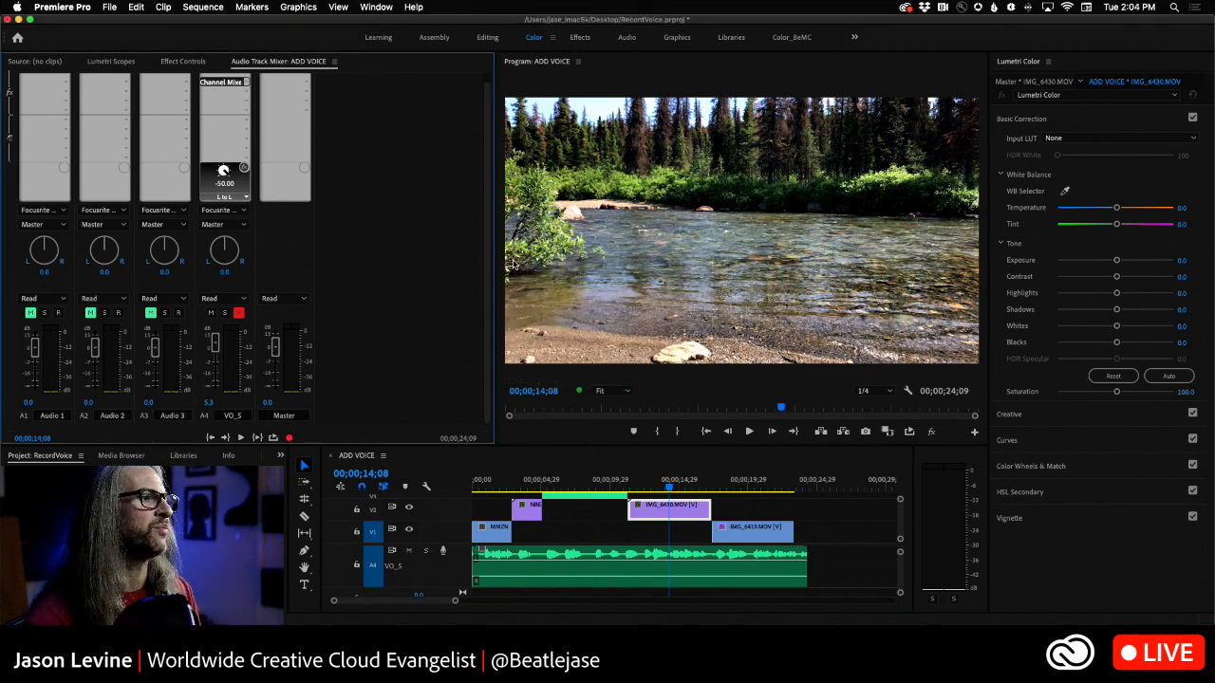
{"action": "left_click", "coordinate": [239, 313]}
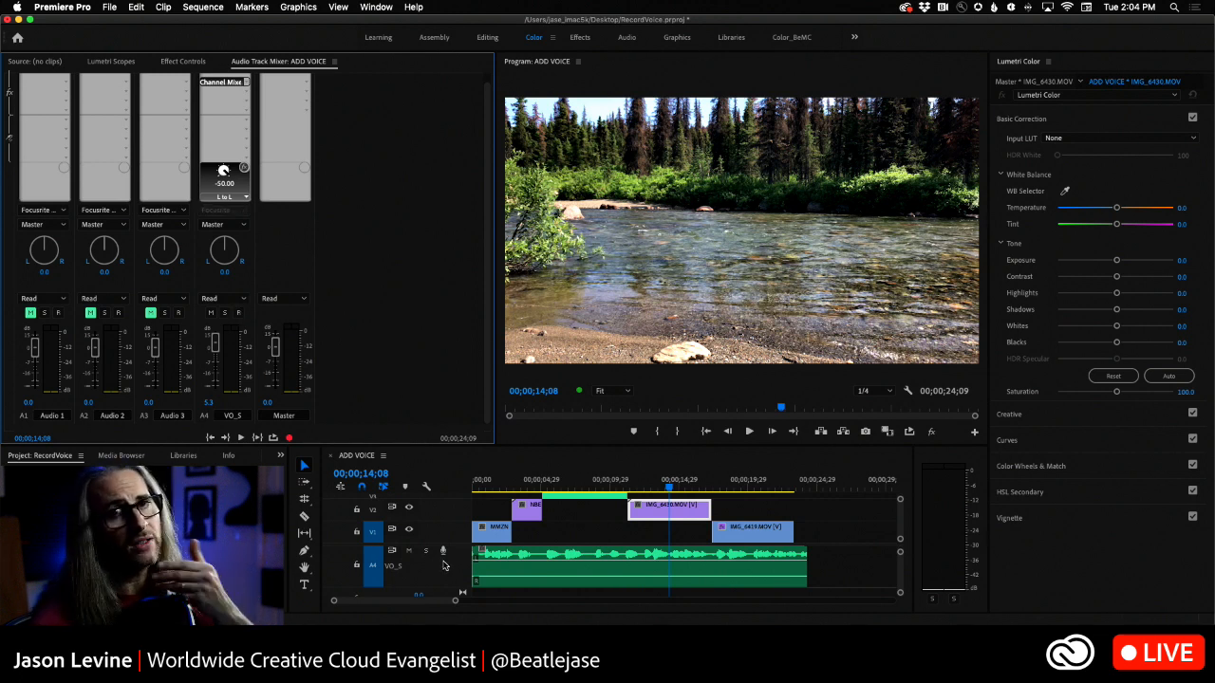
- Add one mono audio track after VO_S, with no video tracks
{"action": "right_click", "coordinate": [447, 568]}
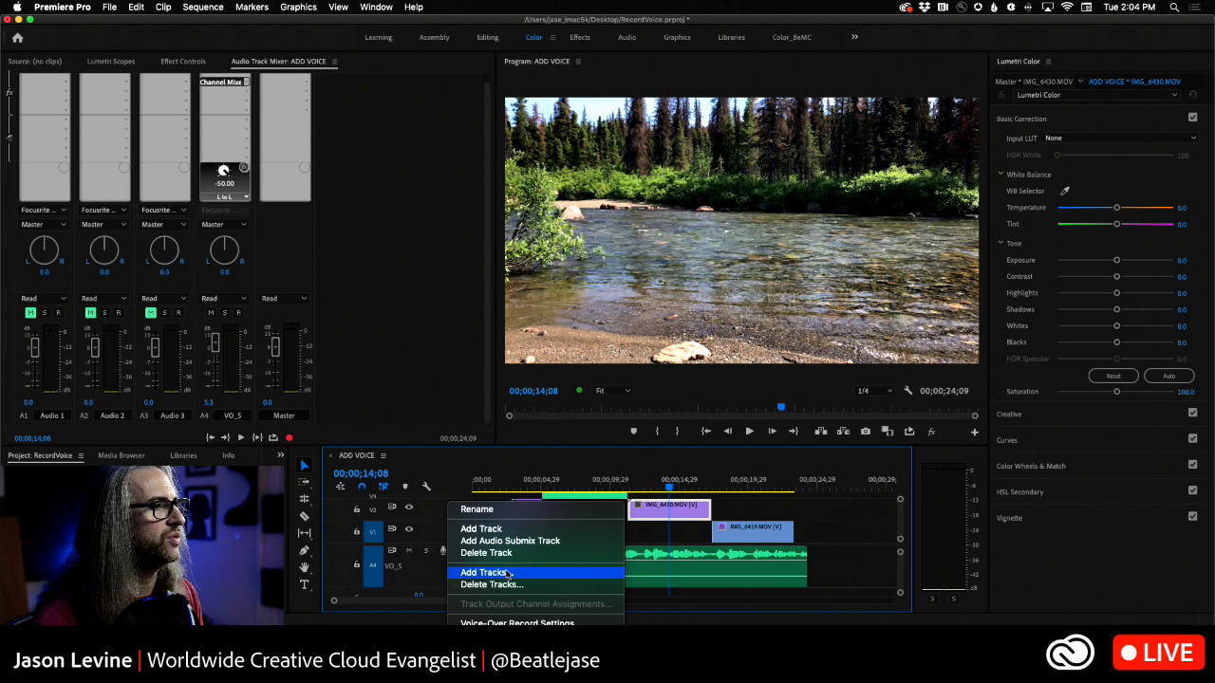
{"action": "left_click", "coordinate": [465, 572]}
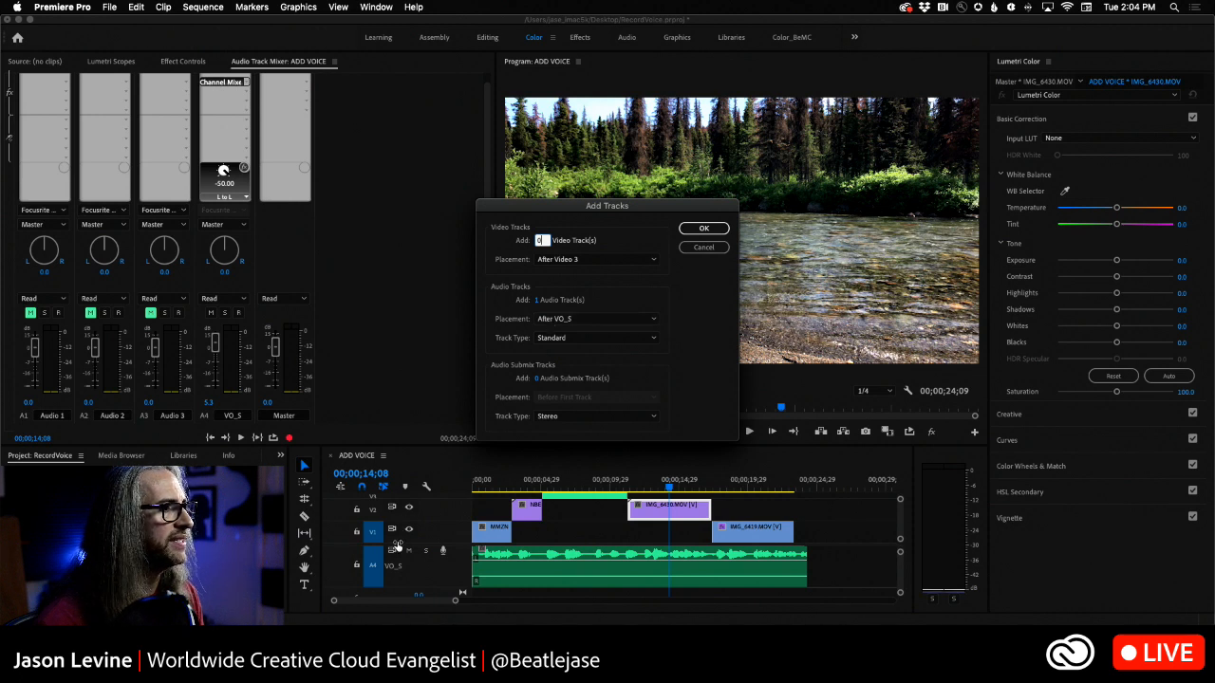
{"action": "left_click", "coordinate": [594, 340]}
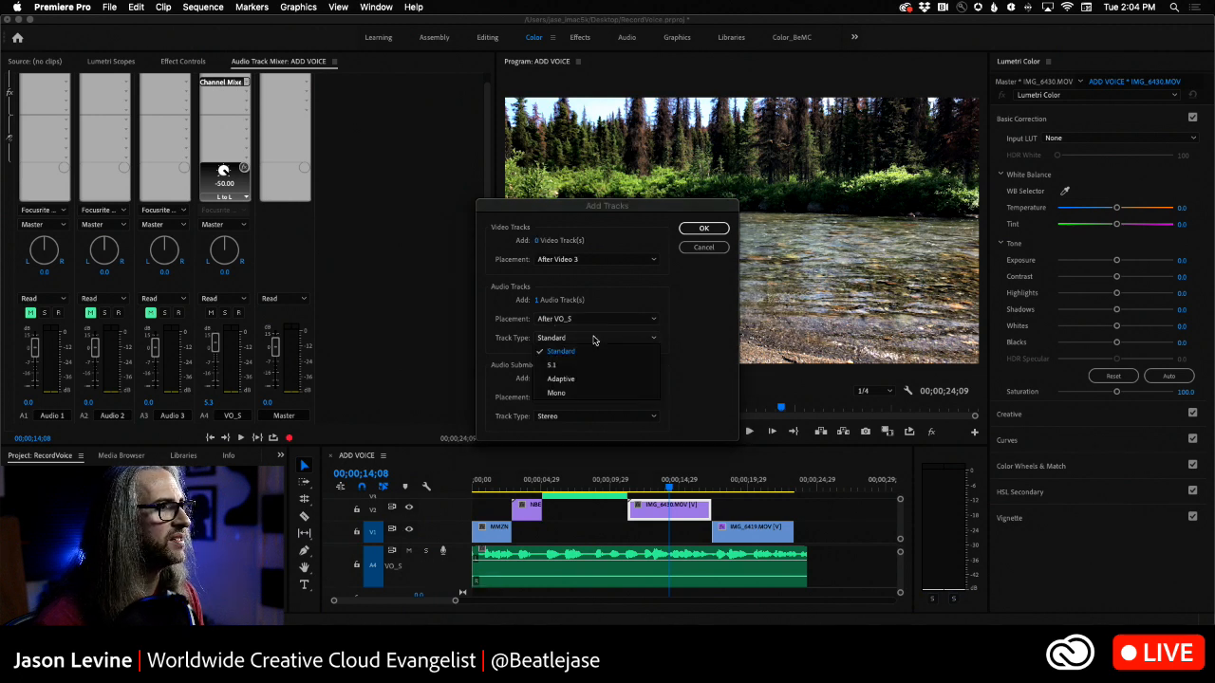
{"action": "left_click", "coordinate": [581, 393]}
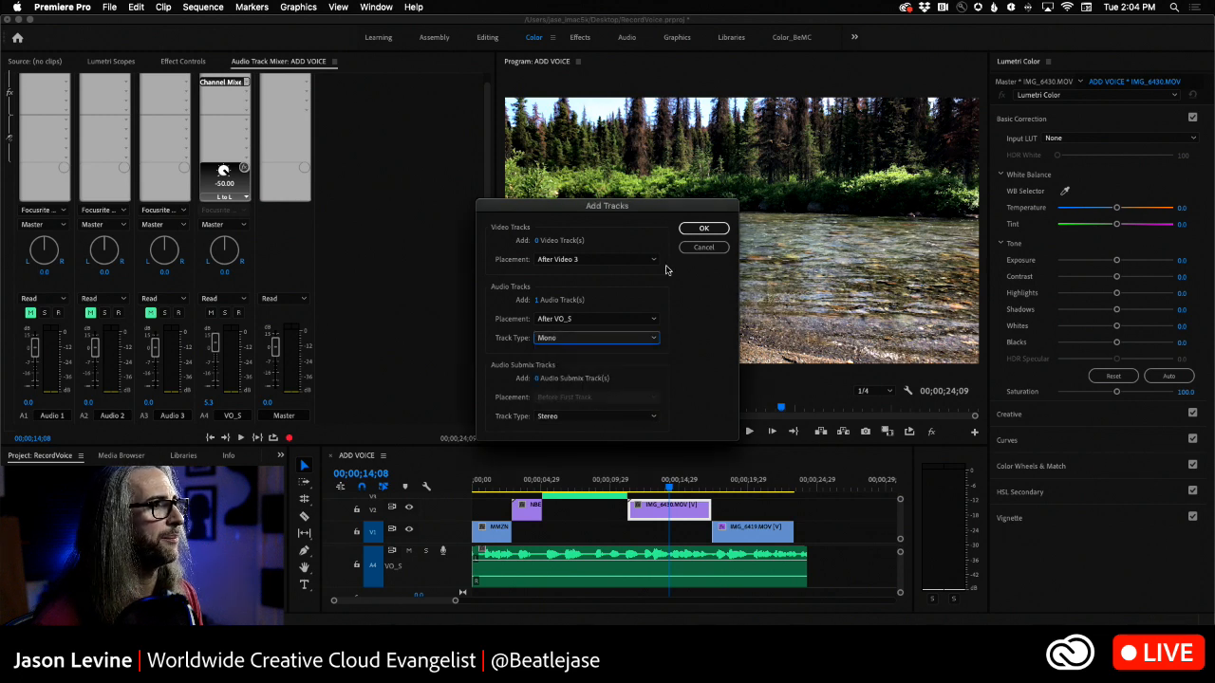
{"action": "left_click", "coordinate": [702, 230]}
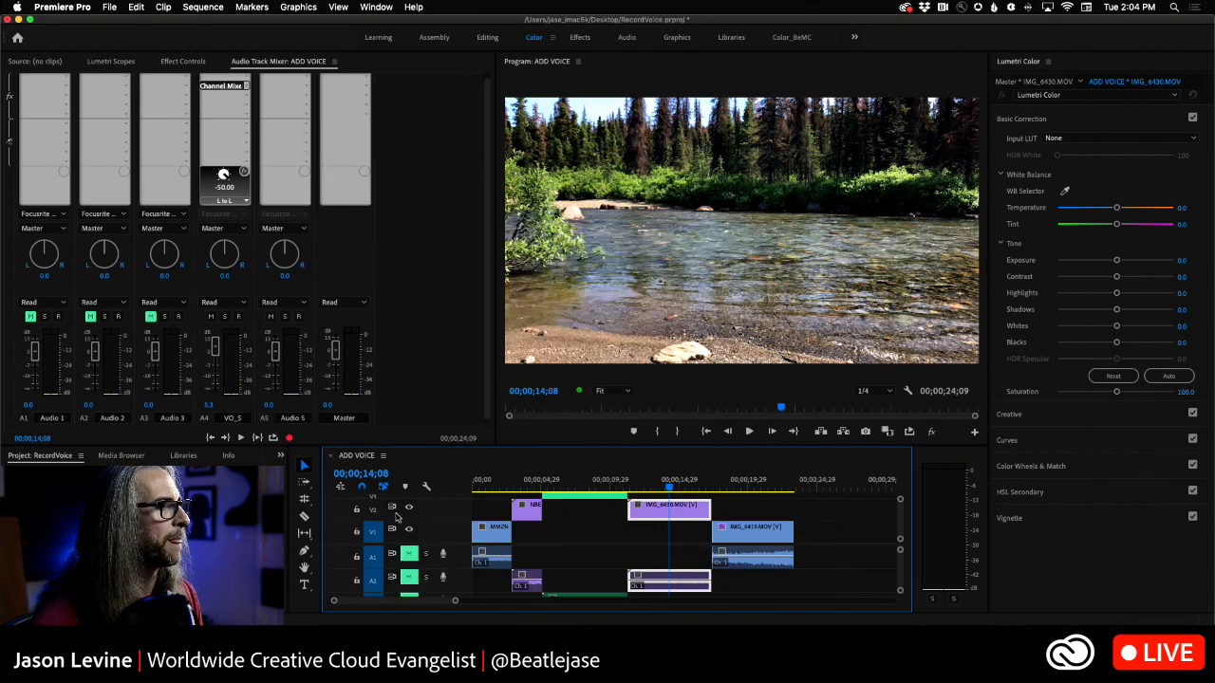
- Increase the height of the new audio track A5 in the timeline and rename the track VO_M
{"action": "scroll", "coordinate": [906, 568], "scroll_direction": "down", "scroll_amount": 5}
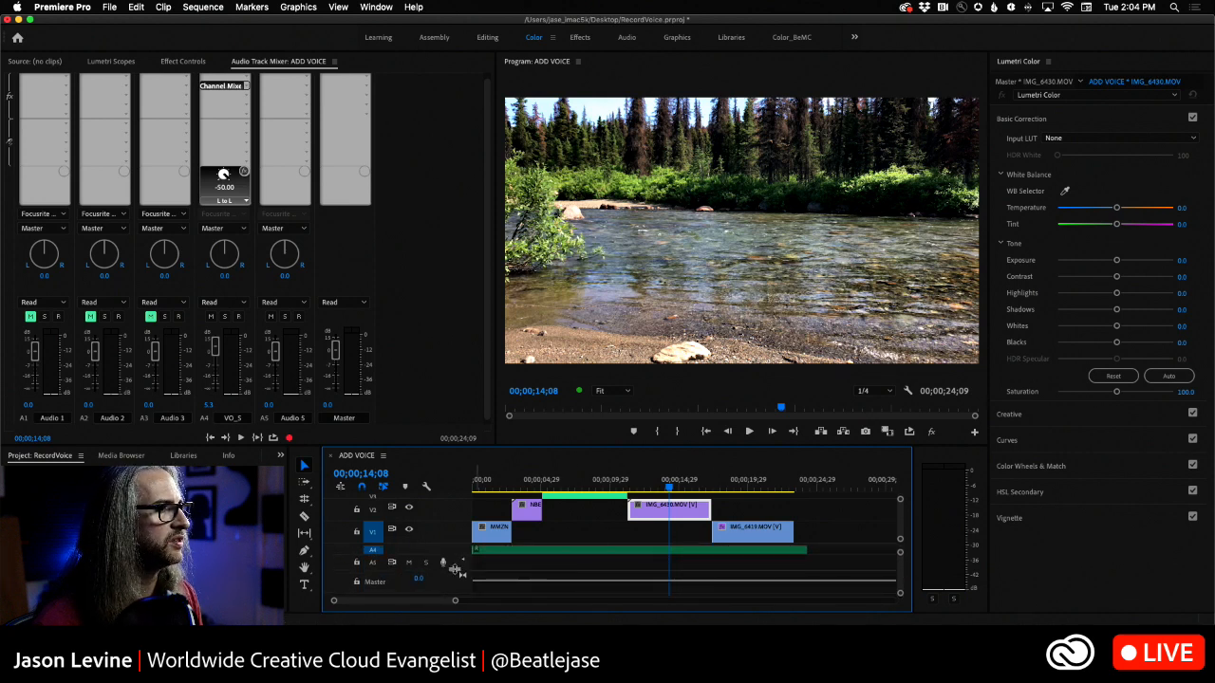
{"action": "left_click_drag", "start_coordinate": [455, 569], "coordinate": [453, 586]}
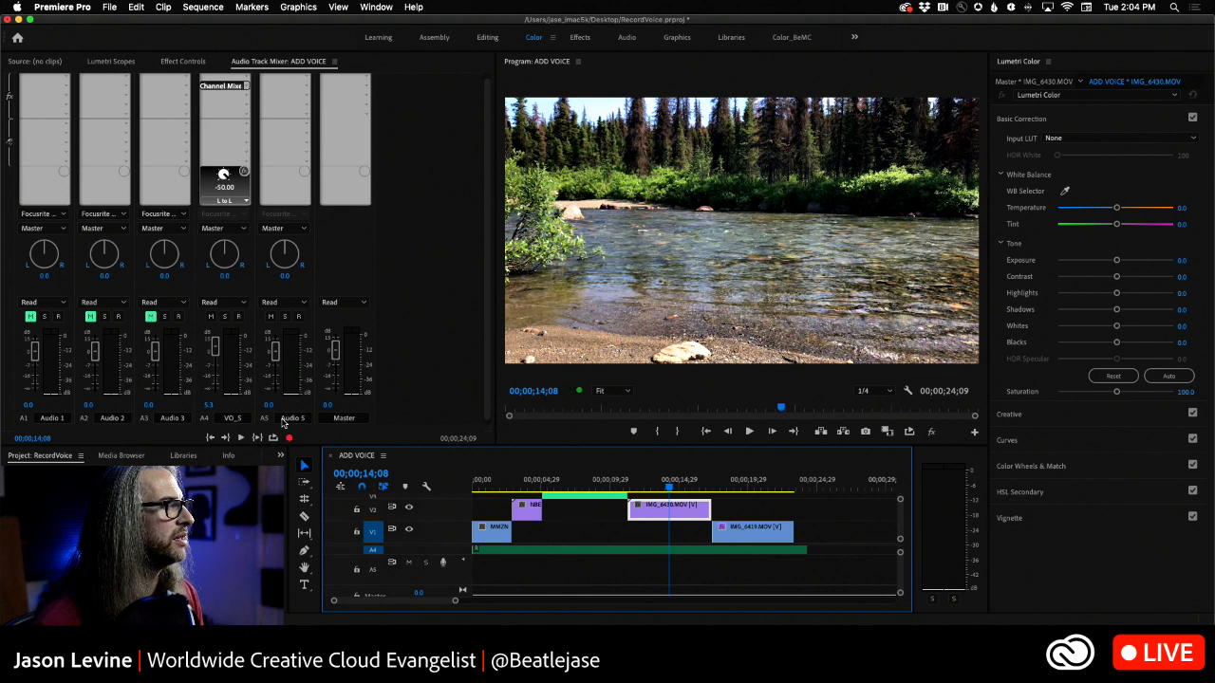
{"action": "double_click", "coordinate": [285, 419]}
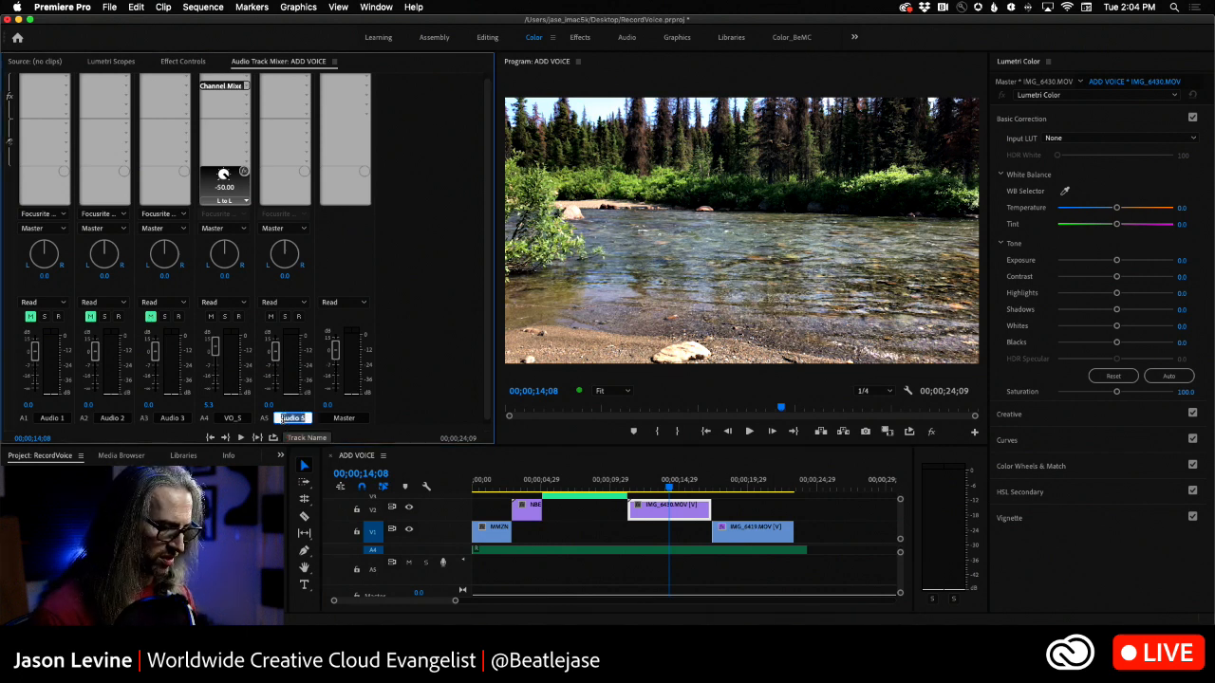
{"action": "type", "text": "VO_M"}
{"action": "key", "text": "Return"}
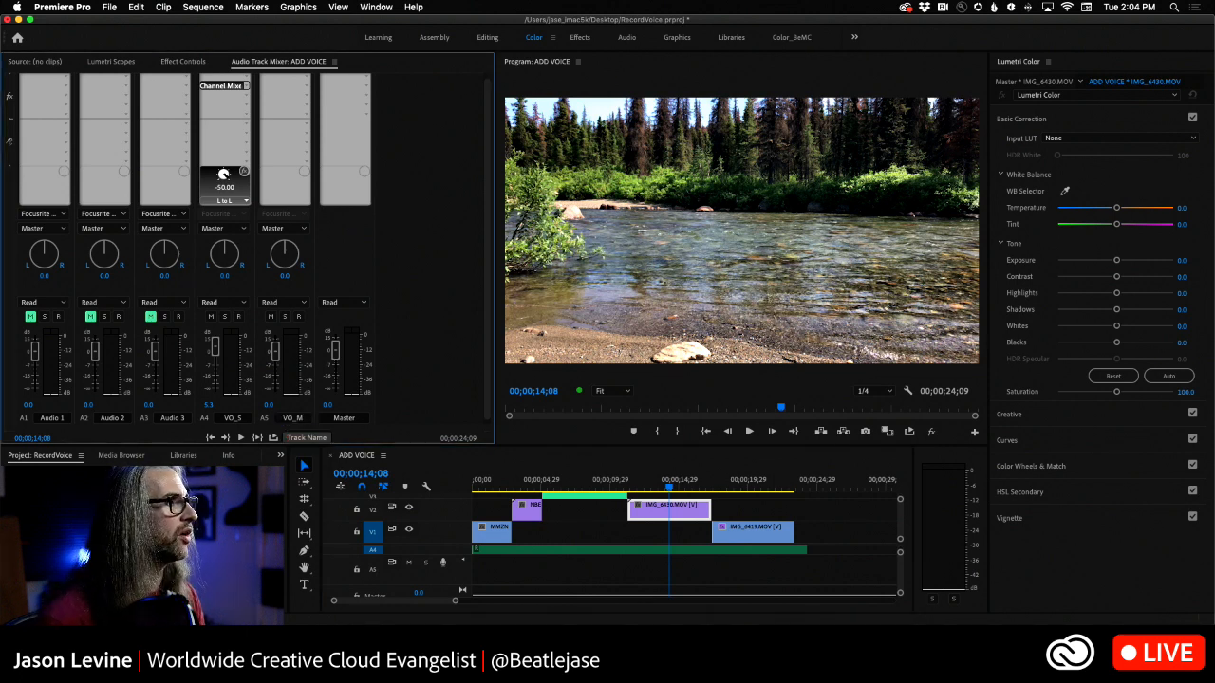
- Arm VO_M and the mixer for recording from the sequence start, and mute the VO_S track
{"action": "left_click", "coordinate": [300, 317]}
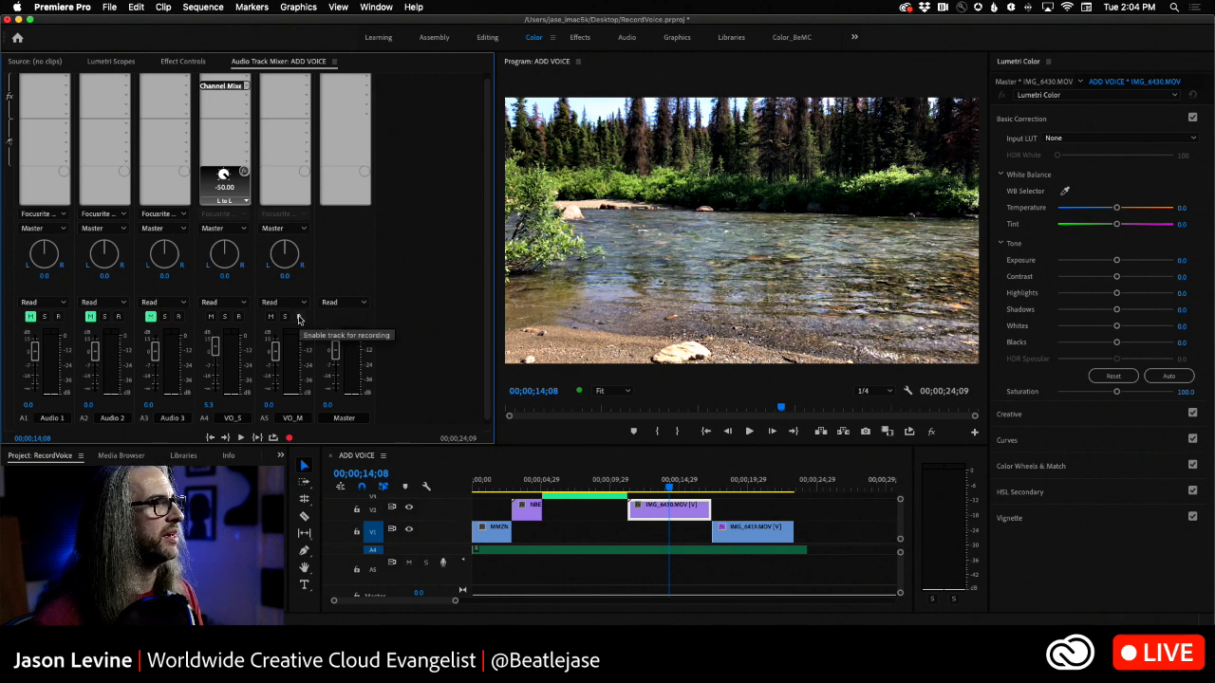
{"action": "left_click_drag", "start_coordinate": [672, 492], "coordinate": [349, 498]}
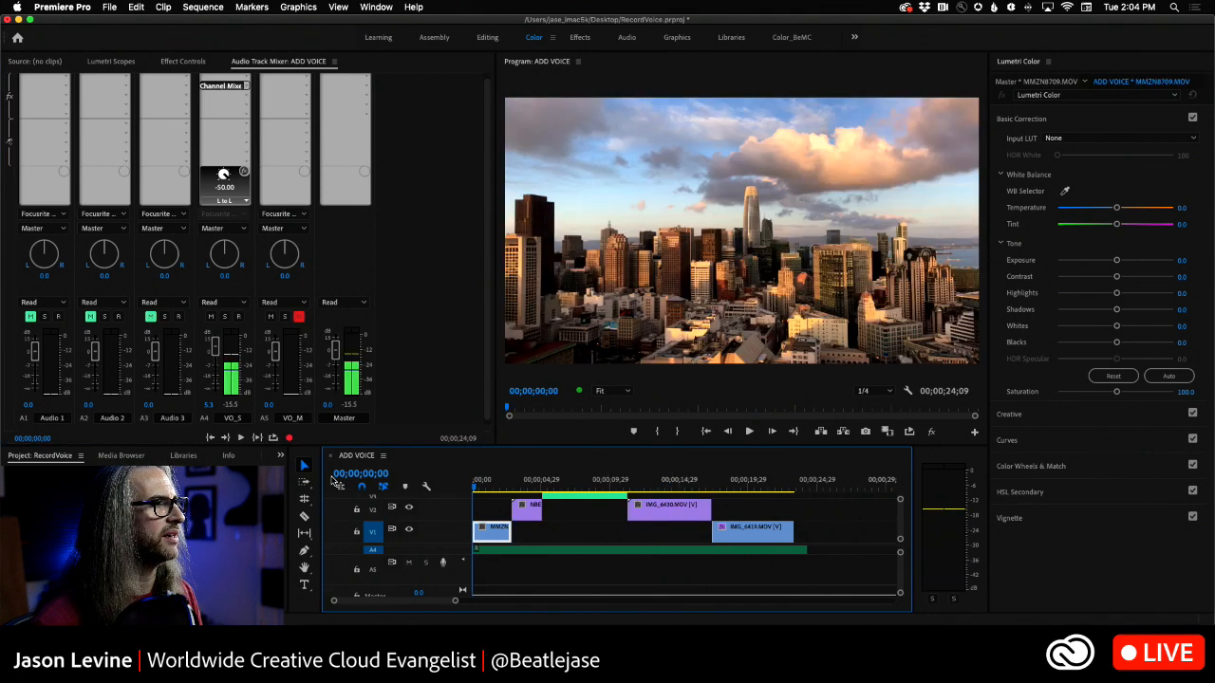
{"action": "left_click", "coordinate": [289, 438]}
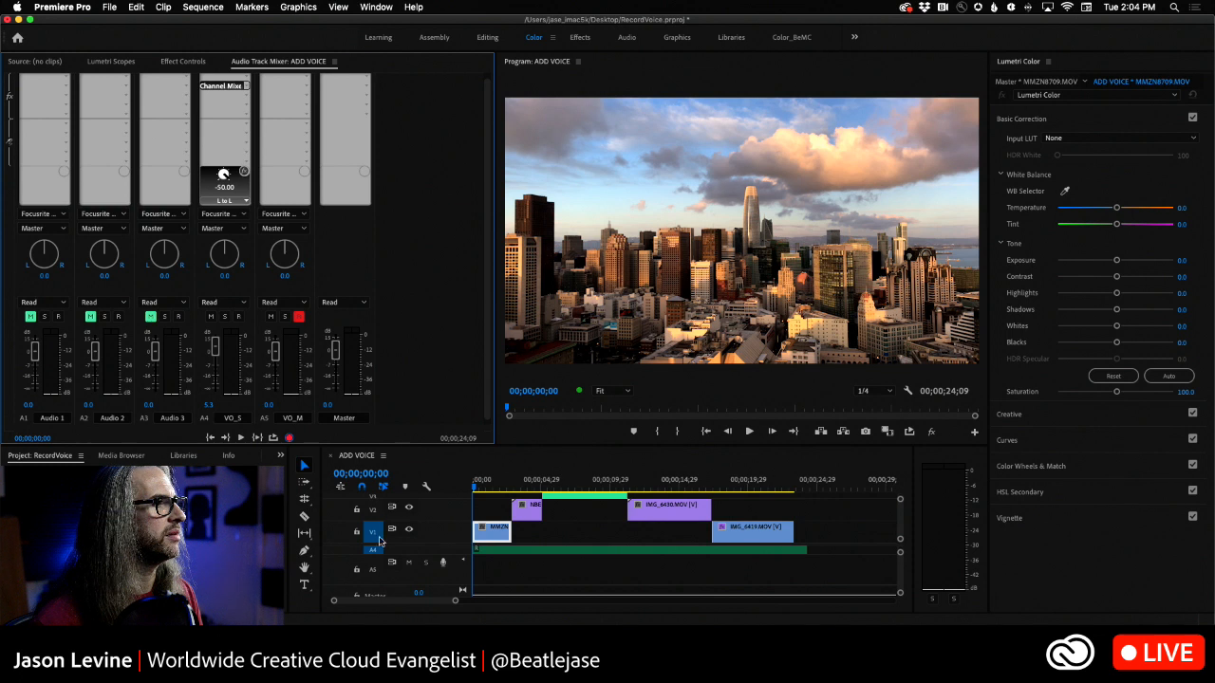
{"action": "left_click", "coordinate": [211, 316]}
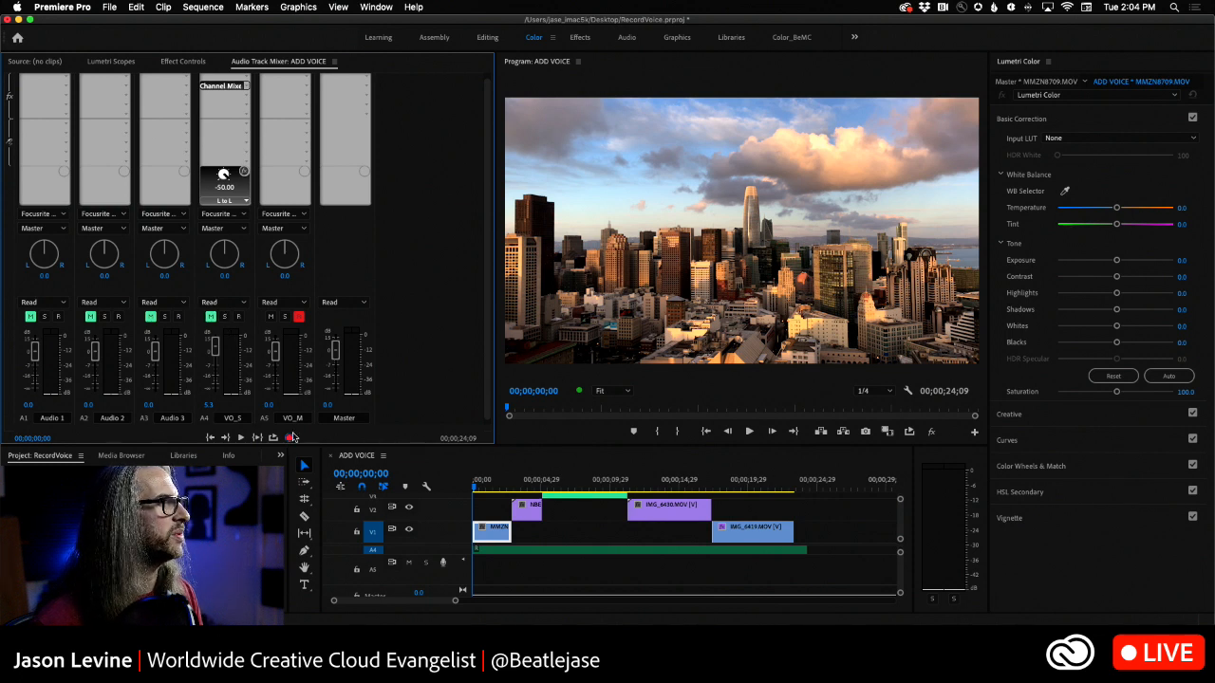
- Set VO_M's input to Focusrite Thunderbolt: Input 6 and record a voice-over from the sequence start for about 16 seconds
{"action": "left_click", "coordinate": [302, 215]}
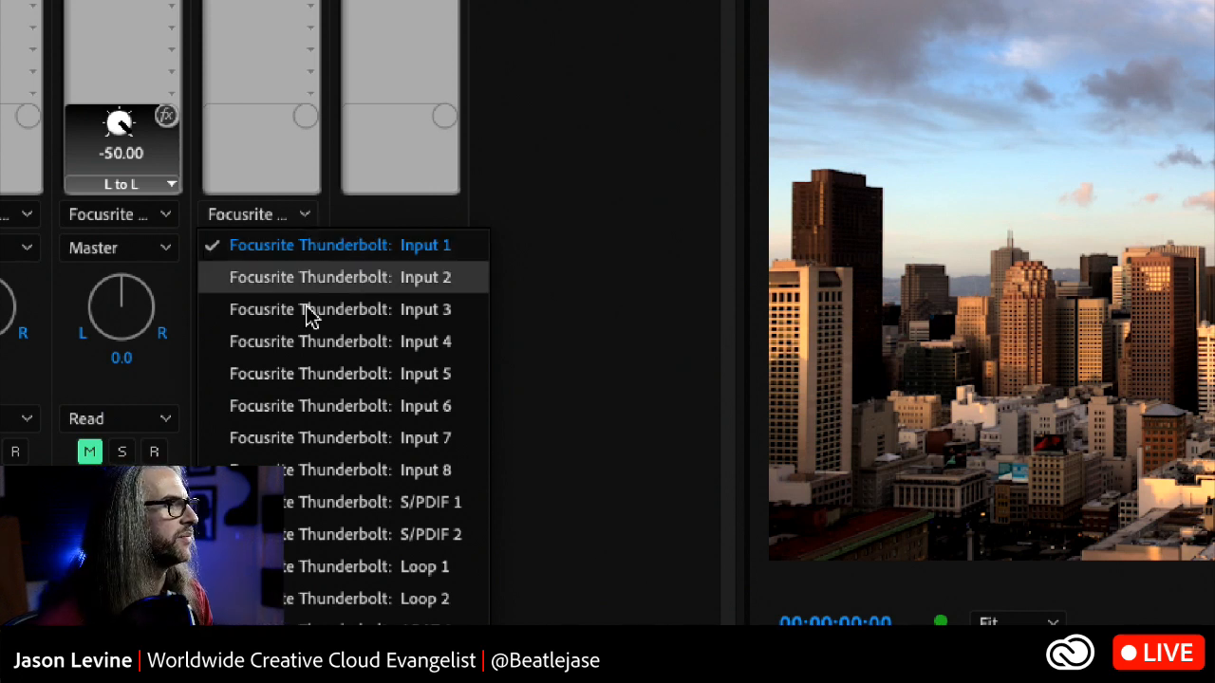
{"action": "left_click", "coordinate": [369, 412]}
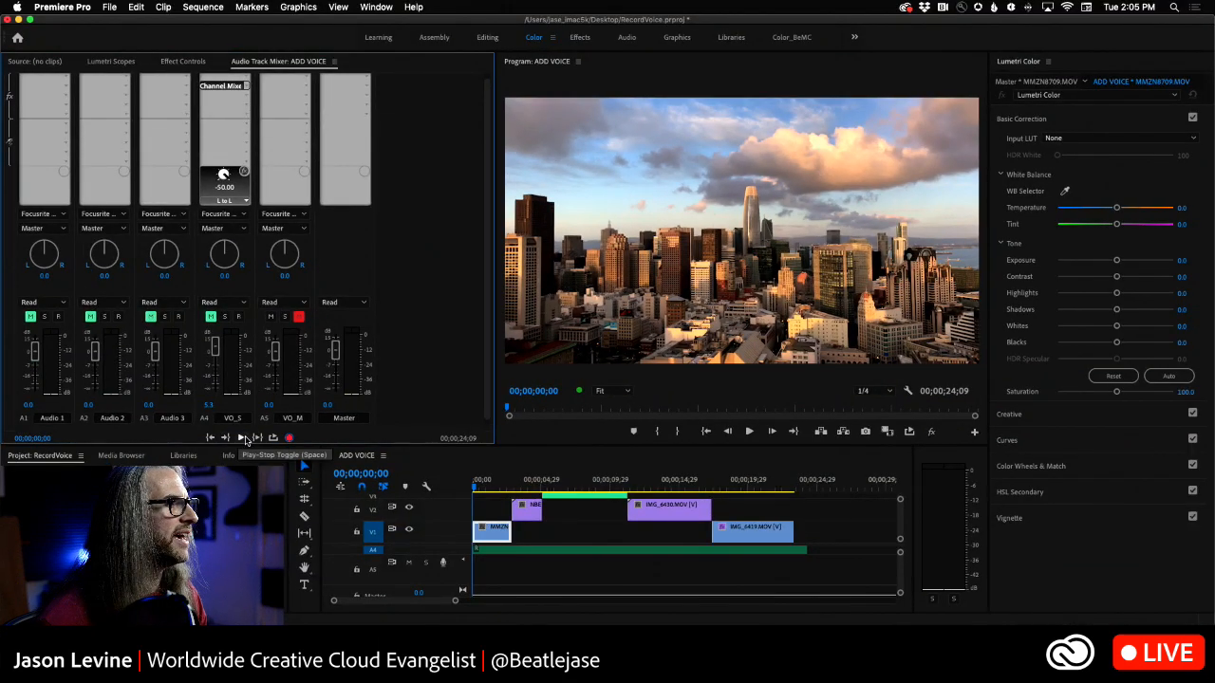
{"action": "left_click", "coordinate": [244, 438]}
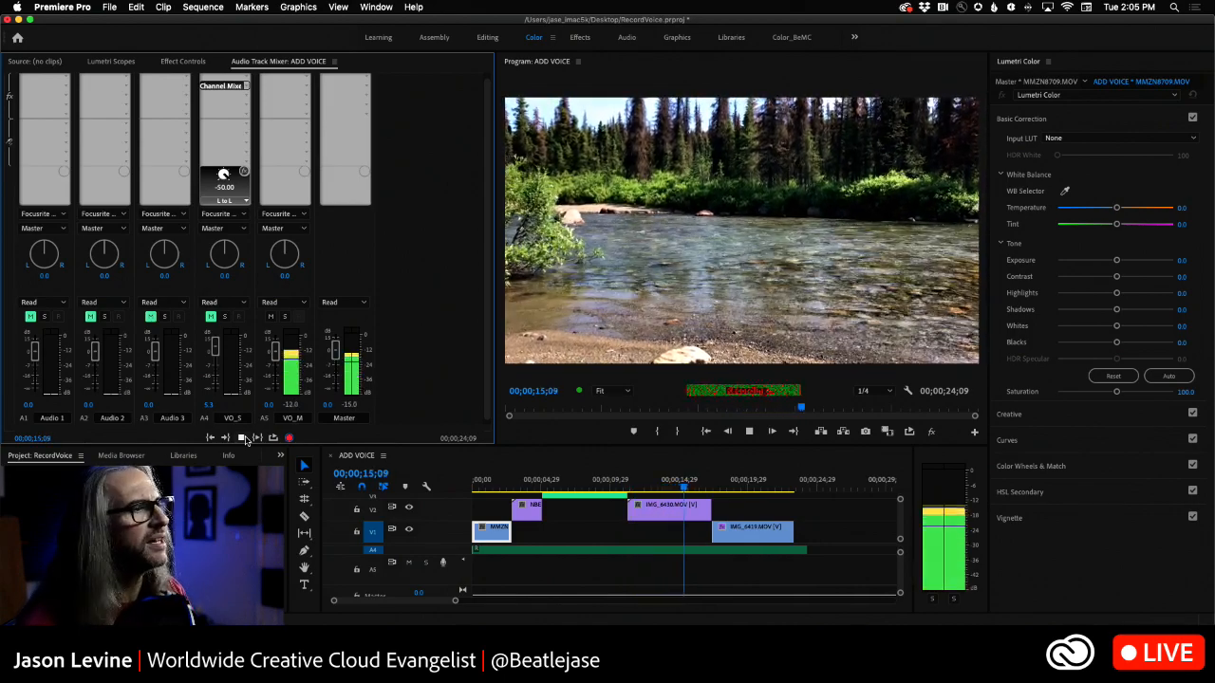
{"action": "left_click", "coordinate": [241, 437]}
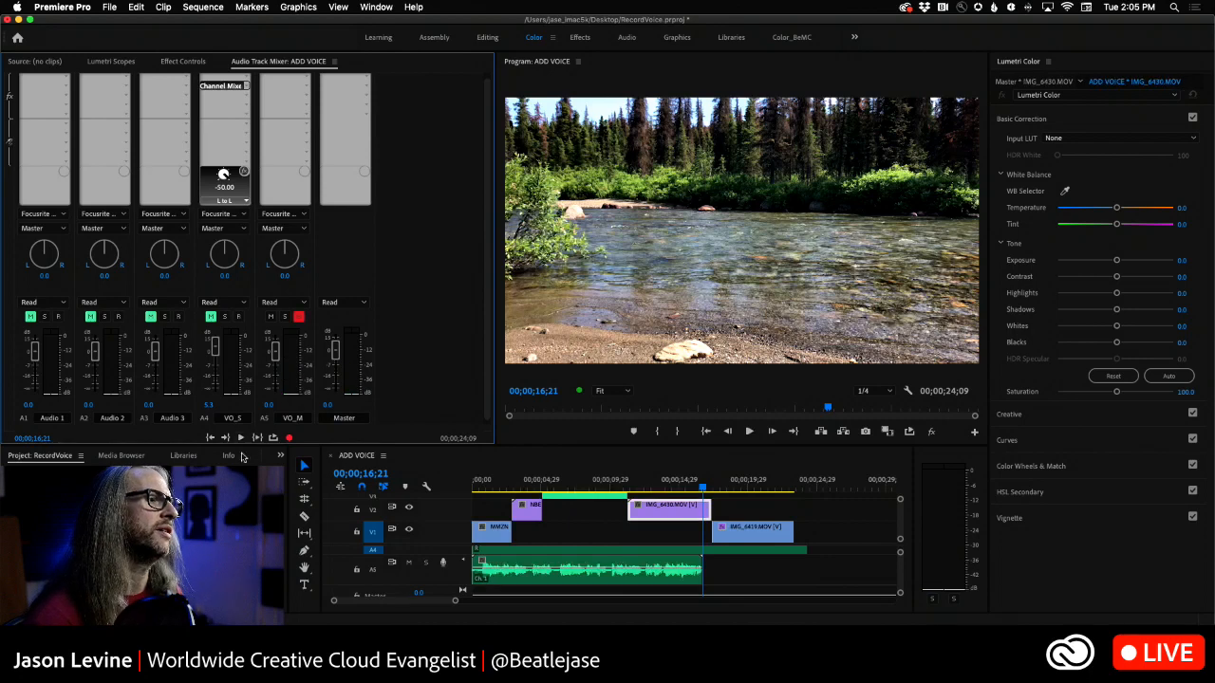
- Disarm VO_M, play the recording from the sequence start to check it and select its clip on A5
{"action": "left_click_drag", "start_coordinate": [703, 487], "coordinate": [309, 498]}
{"action": "left_click", "coordinate": [297, 318]}
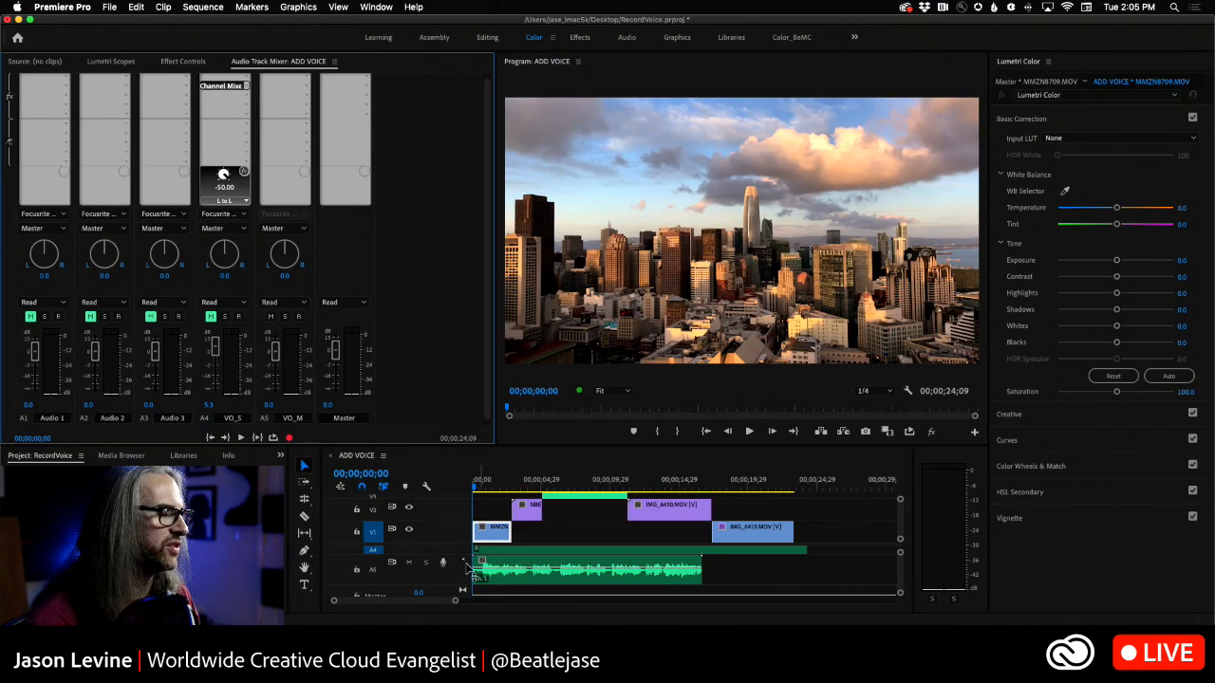
{"action": "key", "text": "space"}
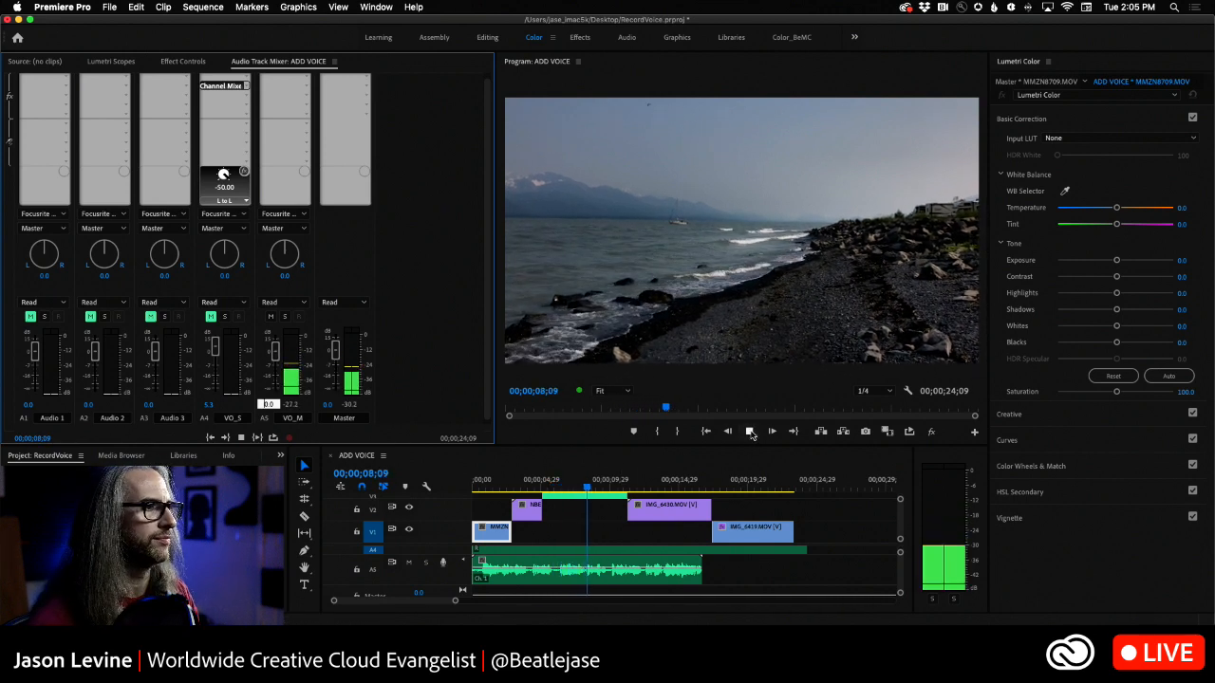
{"action": "key", "text": "space"}
{"action": "left_click", "coordinate": [579, 563]}
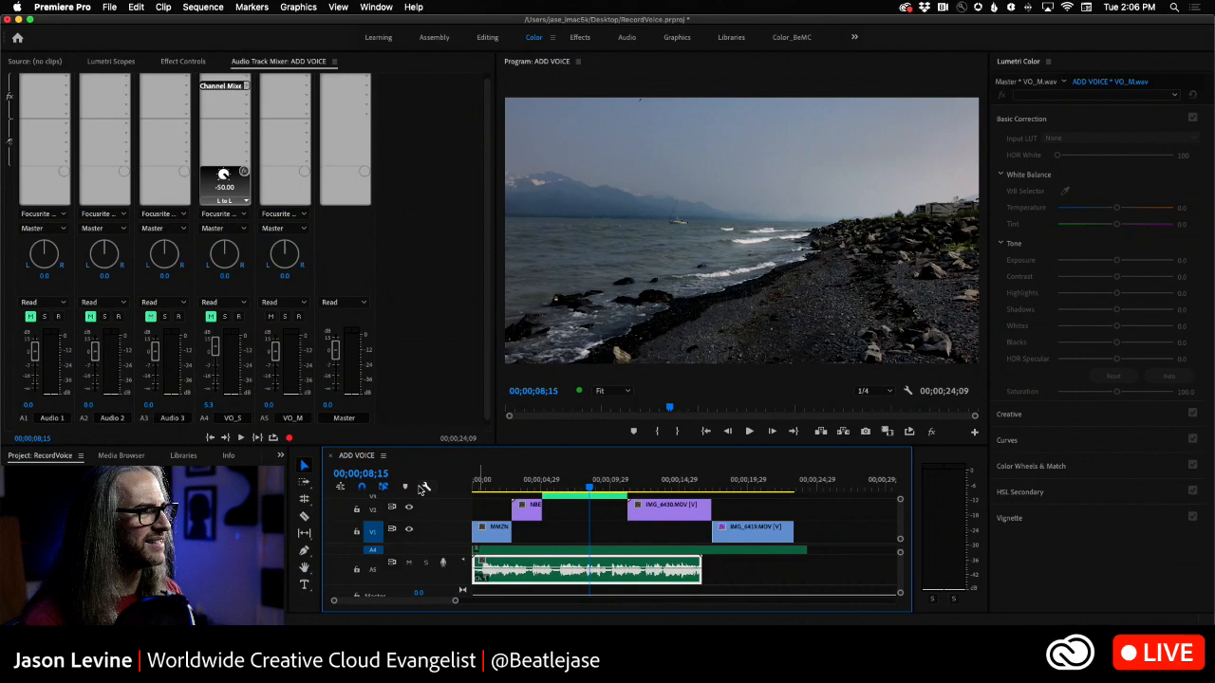
- Examine the track buttons available for customizing the timeline's audio header, leaving the layout as it is
{"action": "left_click", "coordinate": [400, 293]}
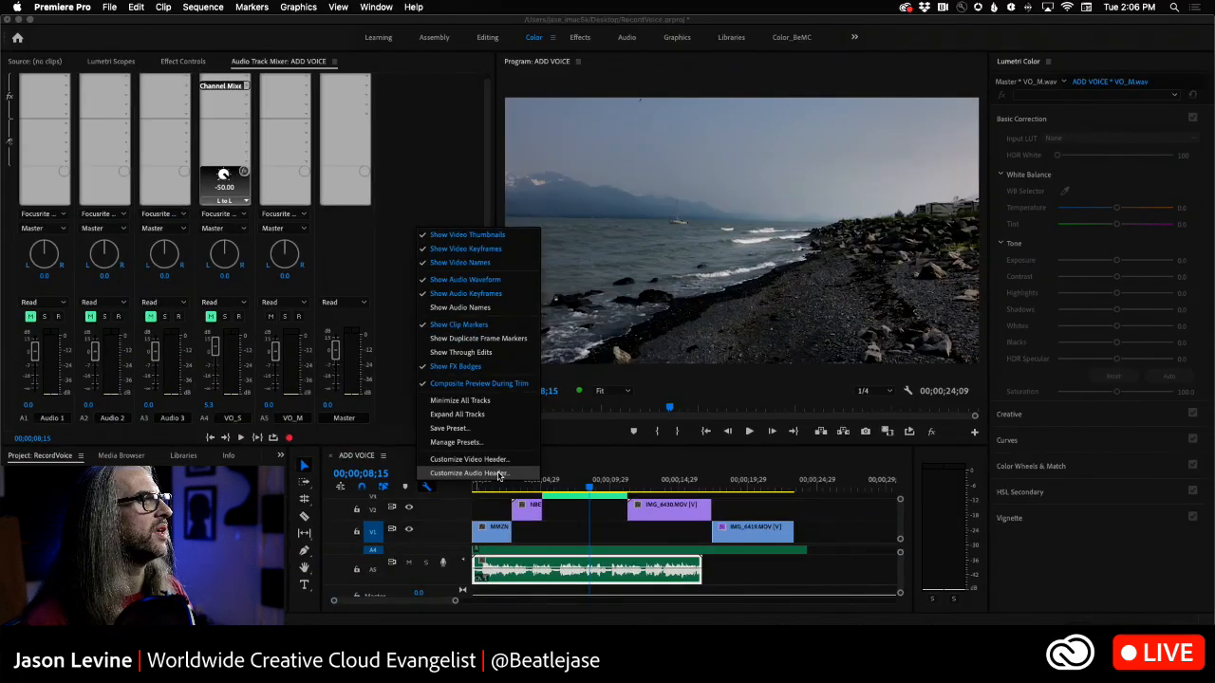
{"action": "left_click", "coordinate": [499, 474]}
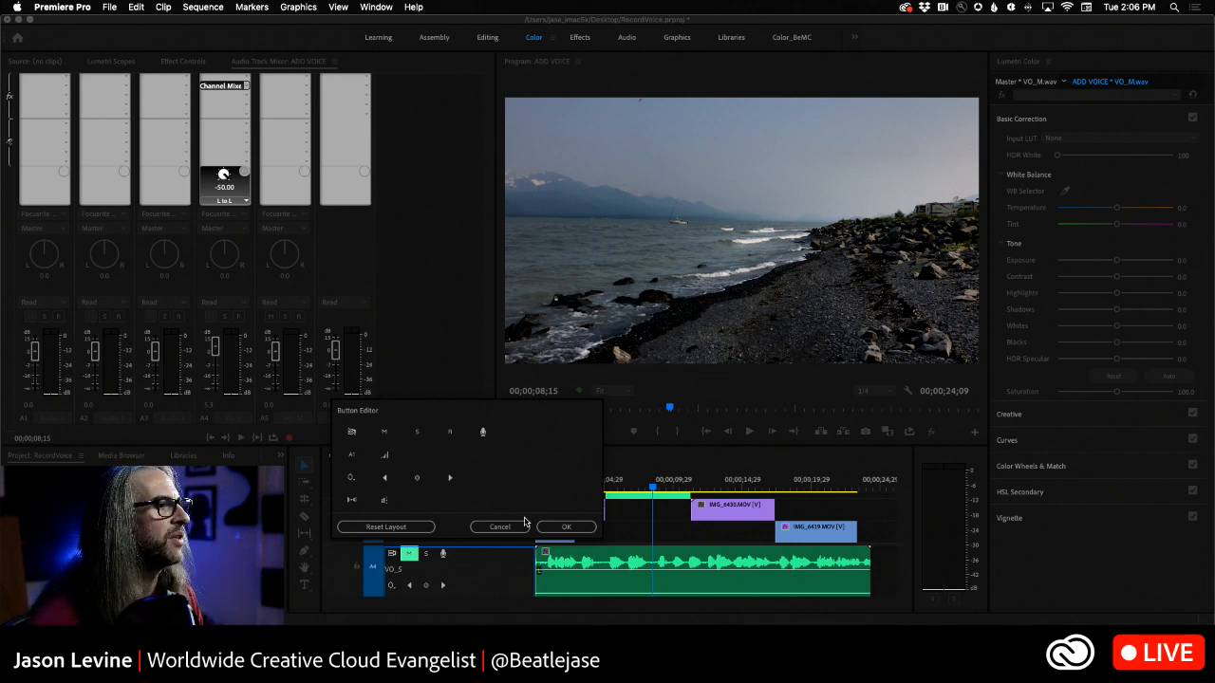
{"action": "left_click", "coordinate": [514, 527]}
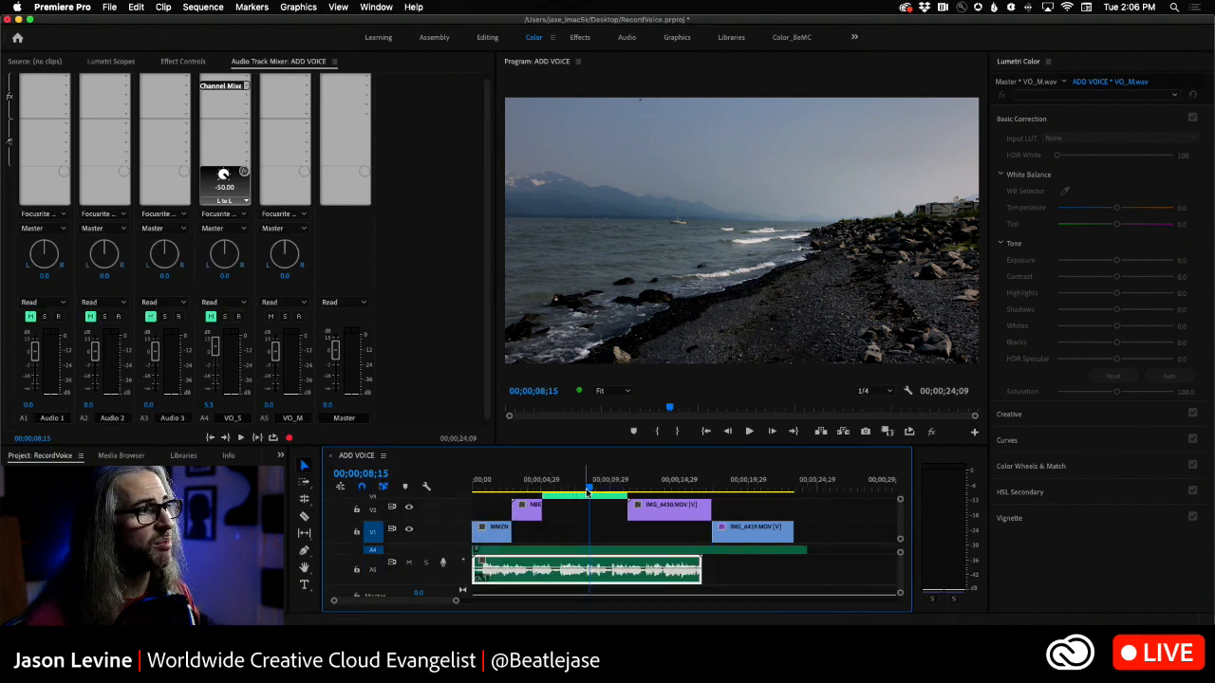
- Return to the sequence start, delete the recorded clip from A5 and keep Focusrite Thunderbolt: Input 6 as VO_M's input
{"action": "left_click_drag", "start_coordinate": [587, 493], "coordinate": [358, 486]}
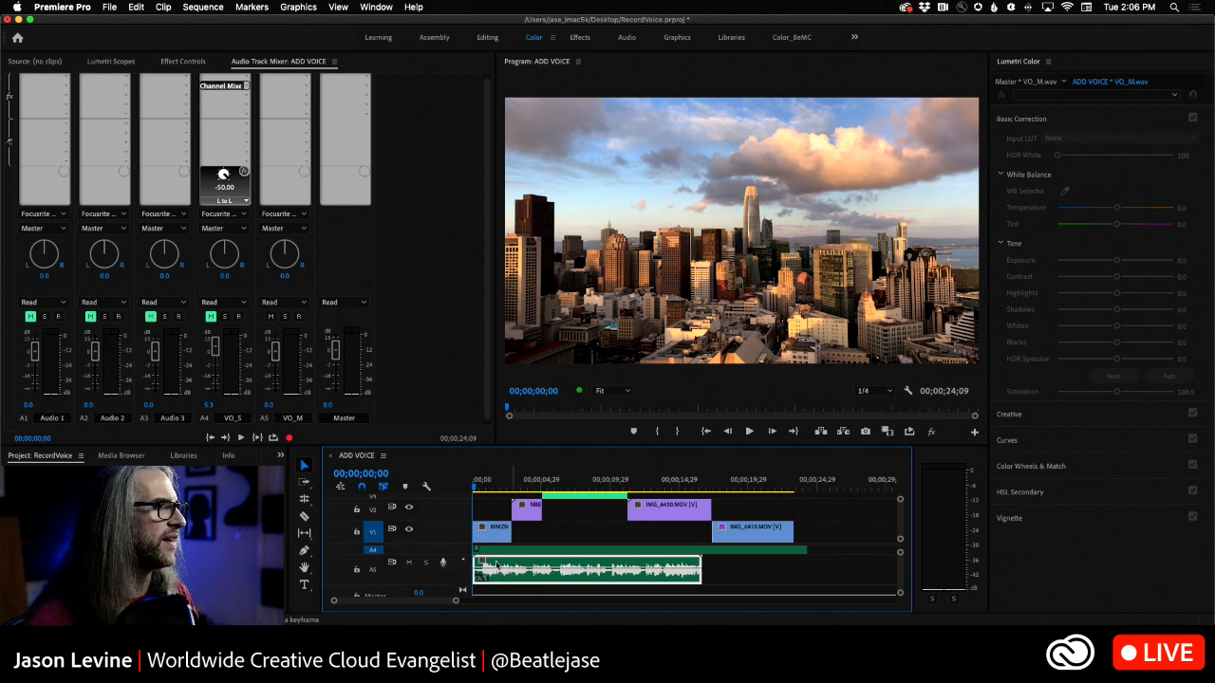
{"action": "key", "text": "Delete"}
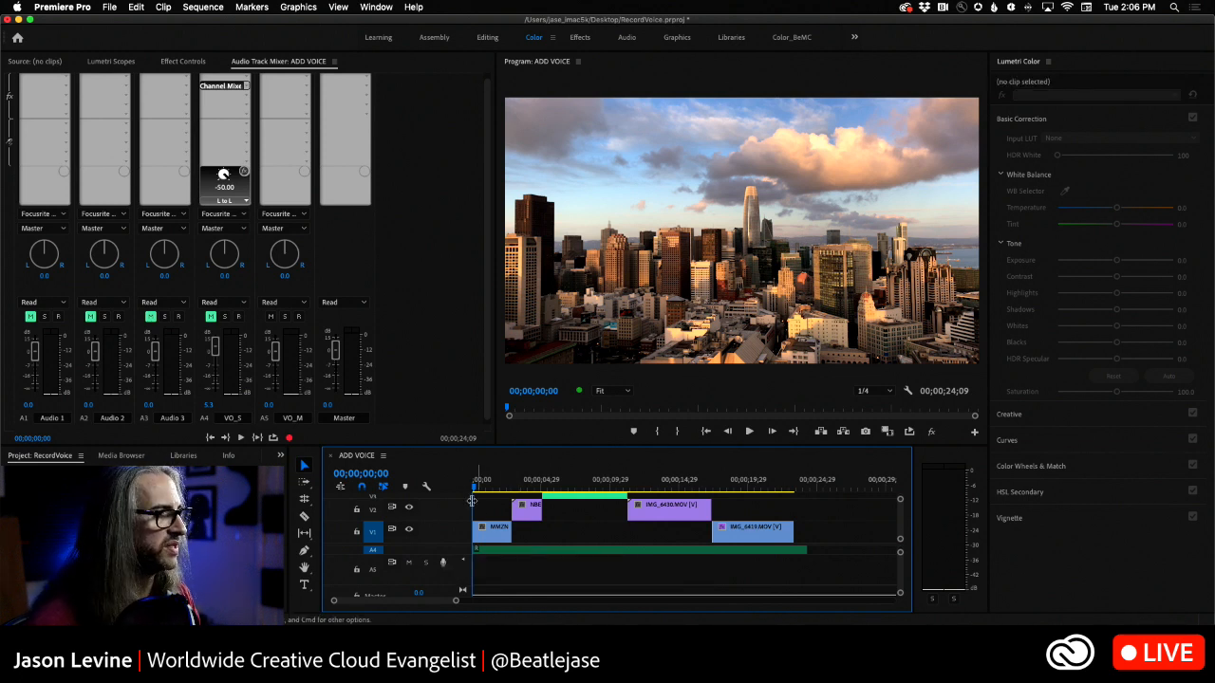
{"action": "left_click", "coordinate": [293, 215]}
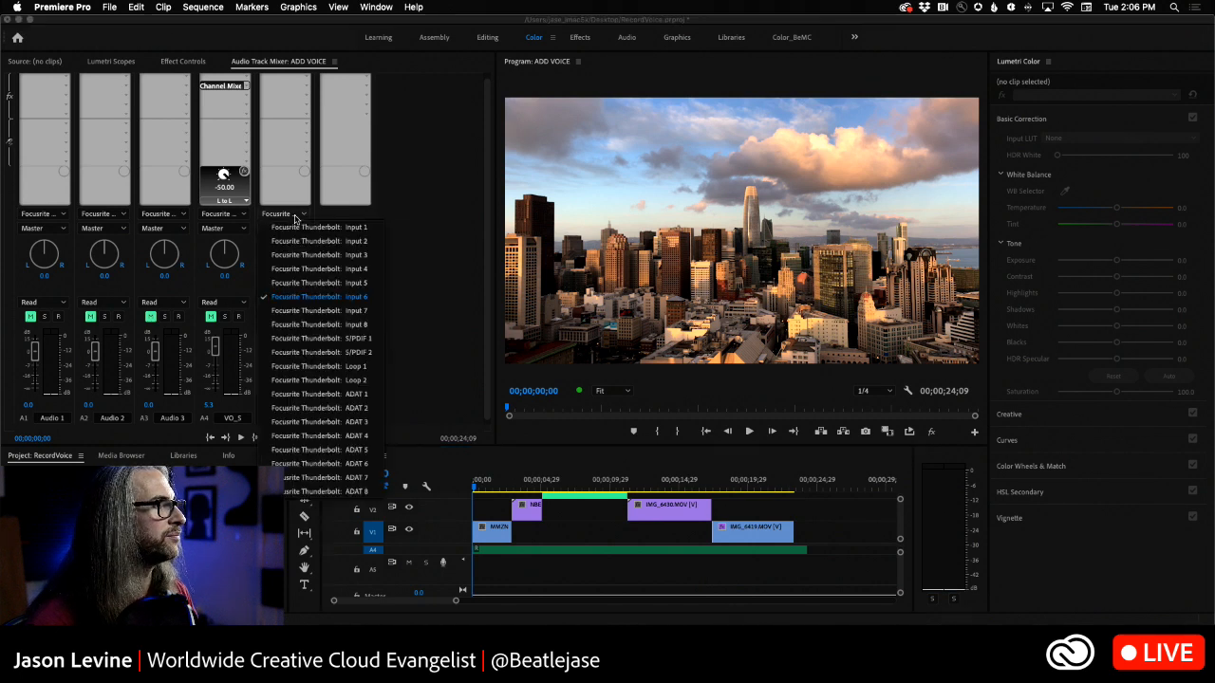
{"action": "left_click", "coordinate": [318, 299]}
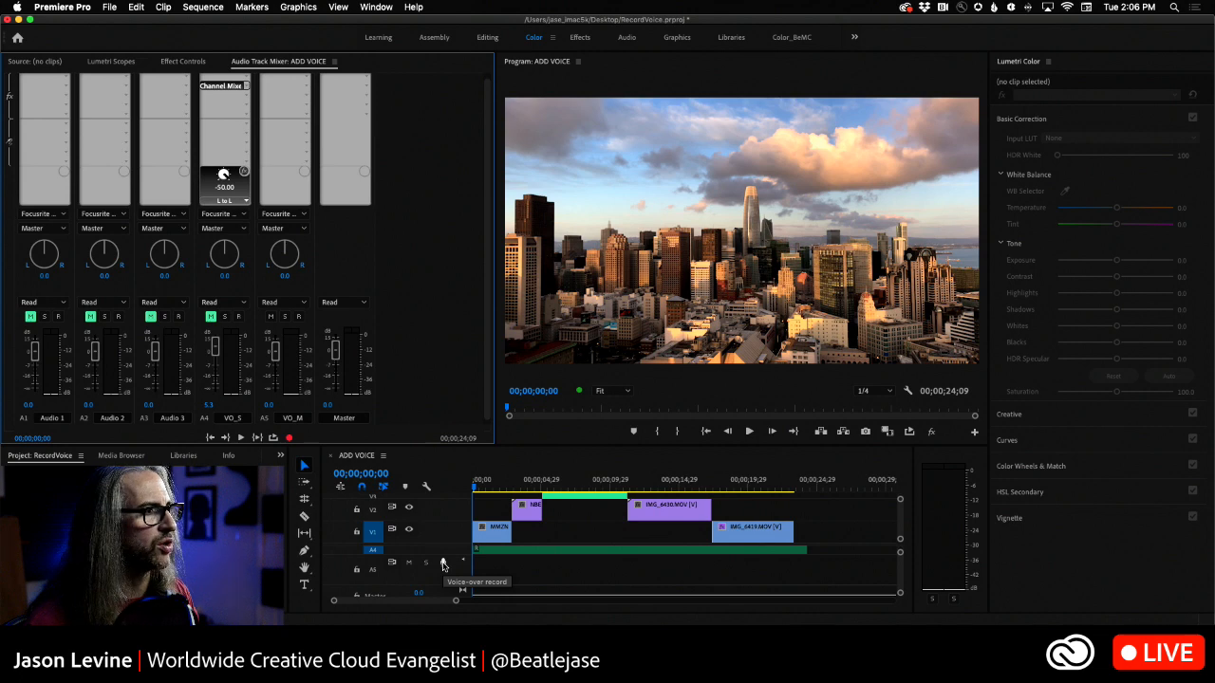
- Record two consecutive takes on A5 with Voice-over record, stopping at about 7 and 10 seconds, and return to the sequence start
{"action": "left_click", "coordinate": [442, 565]}
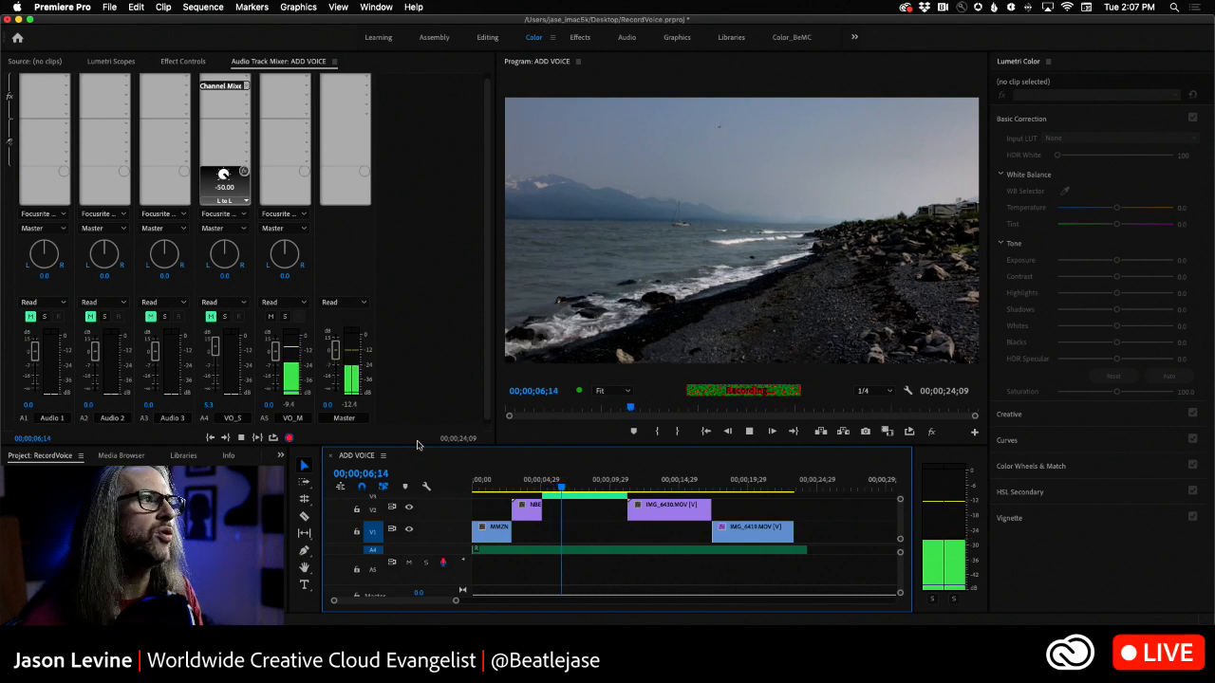
{"action": "key", "text": "space"}
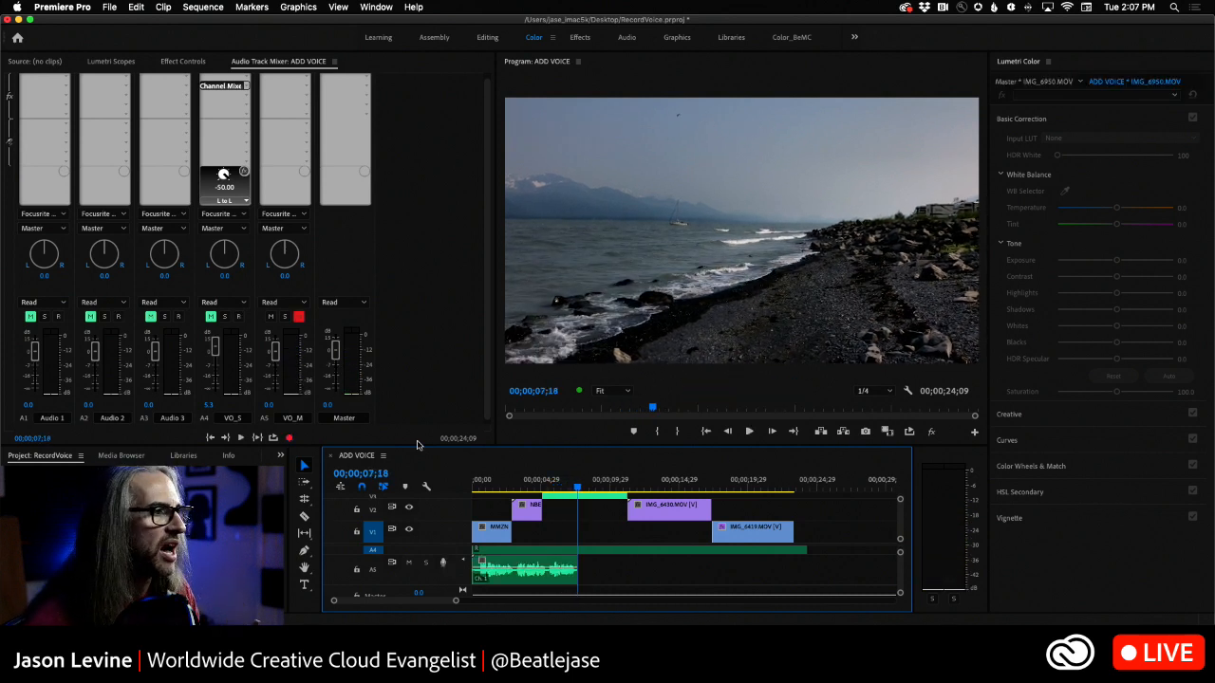
{"action": "left_click", "coordinate": [443, 564]}
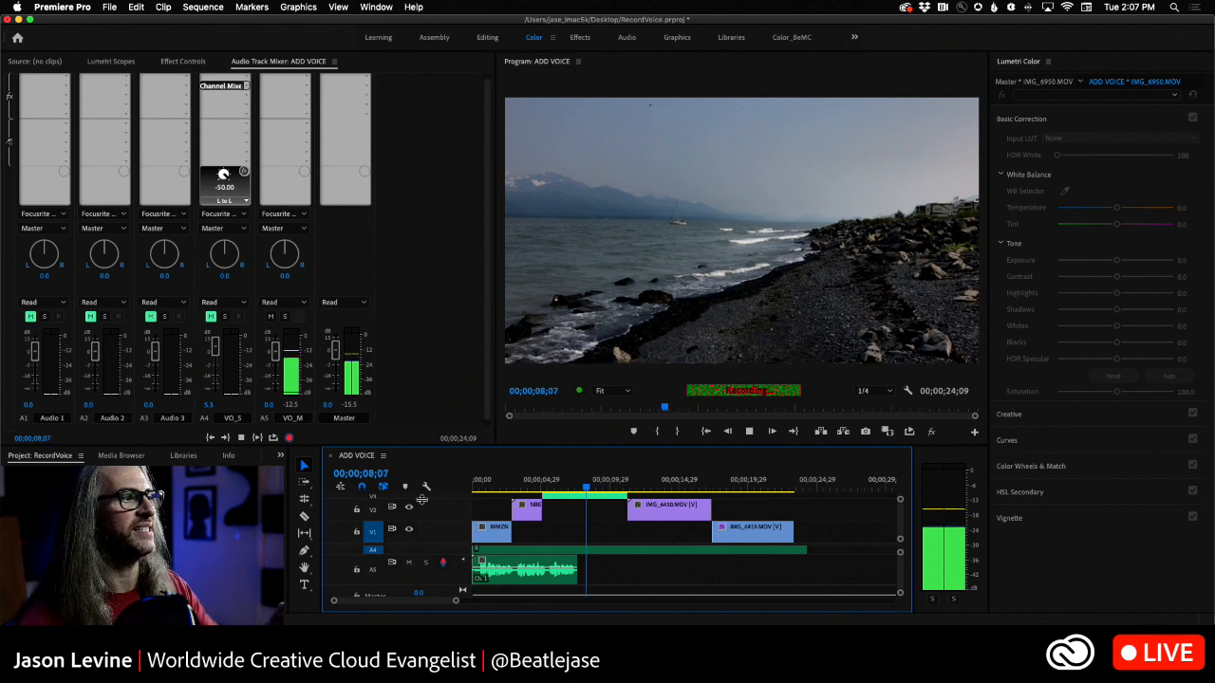
{"action": "key", "text": "space"}
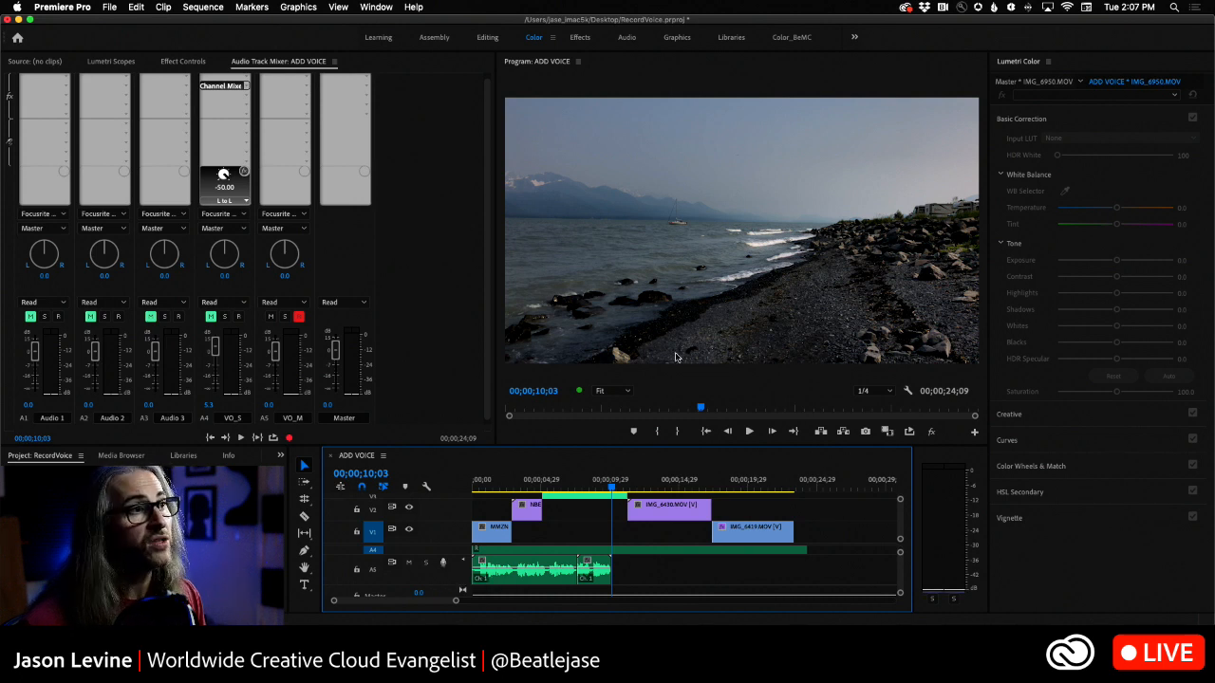
{"action": "key", "text": "Home"}
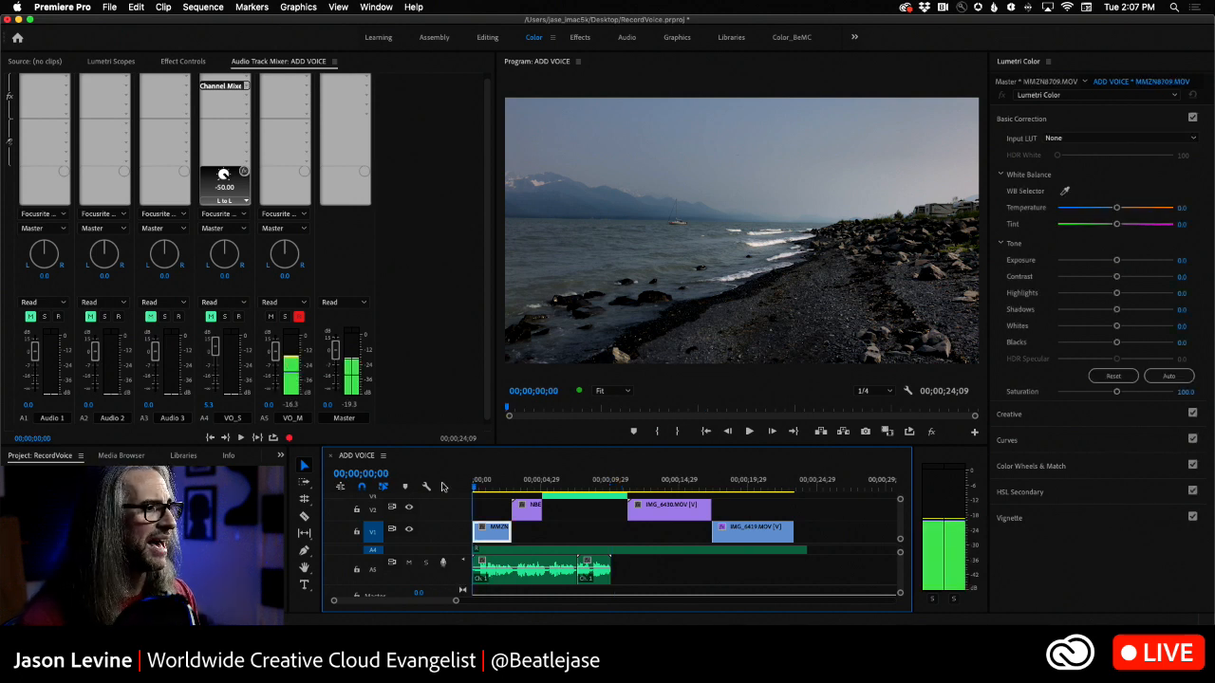
- Play the two A5 takes from the sequence start to about 10 seconds while raising VO_M's volume to about 10.5
{"action": "key", "text": "space"}
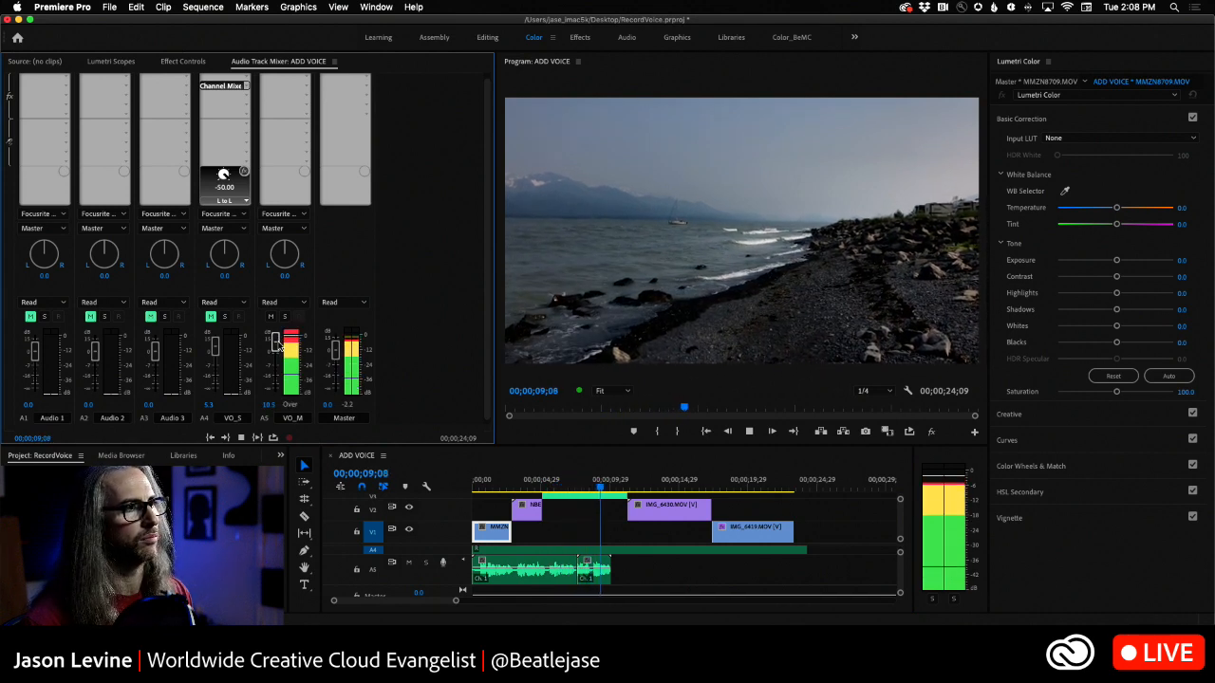
{"action": "key", "text": "space"}
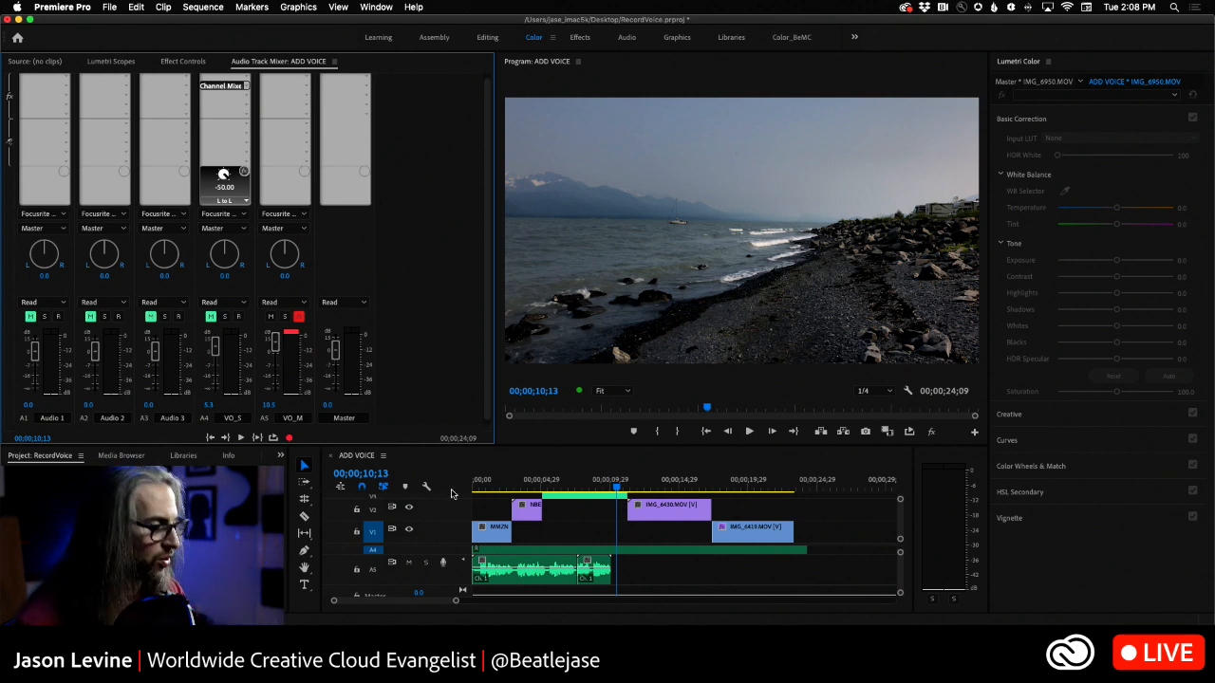
- Switch to Adobe Audition and open its Audio Hardware preferences
{"action": "key", "text": "super+Tab"}
{"action": "key", "text": "super+Tab"}
{"action": "key", "text": "super+Tab"}
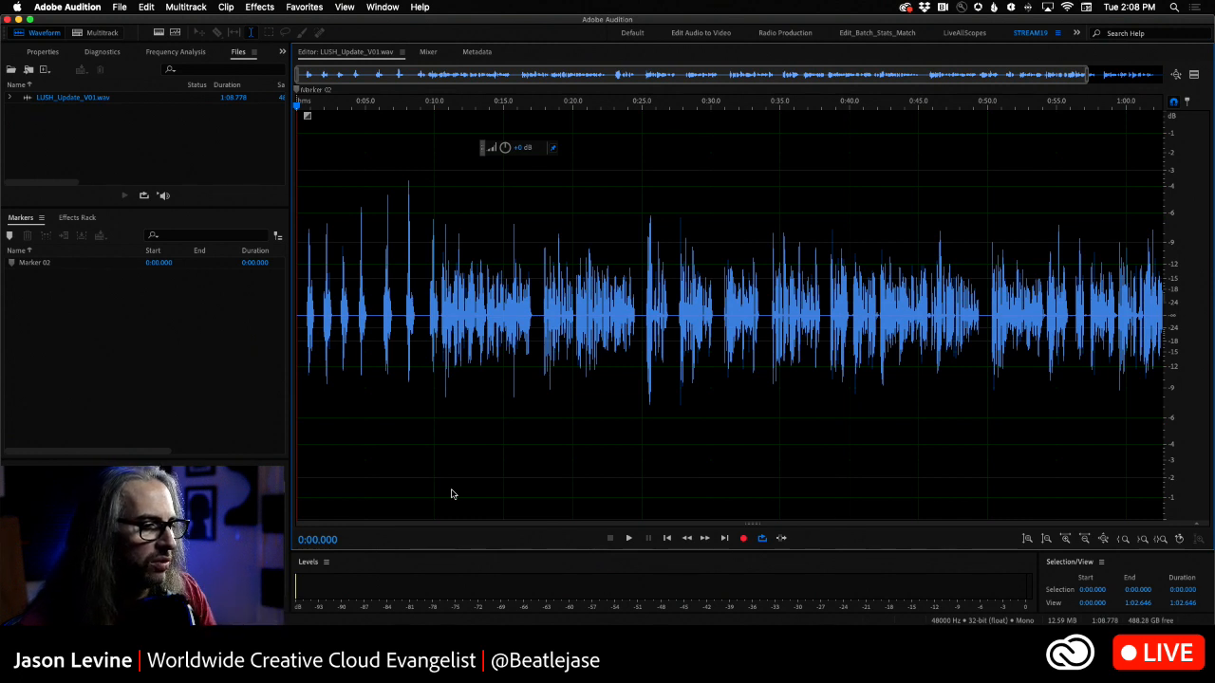
{"action": "left_click", "coordinate": [66, 7]}
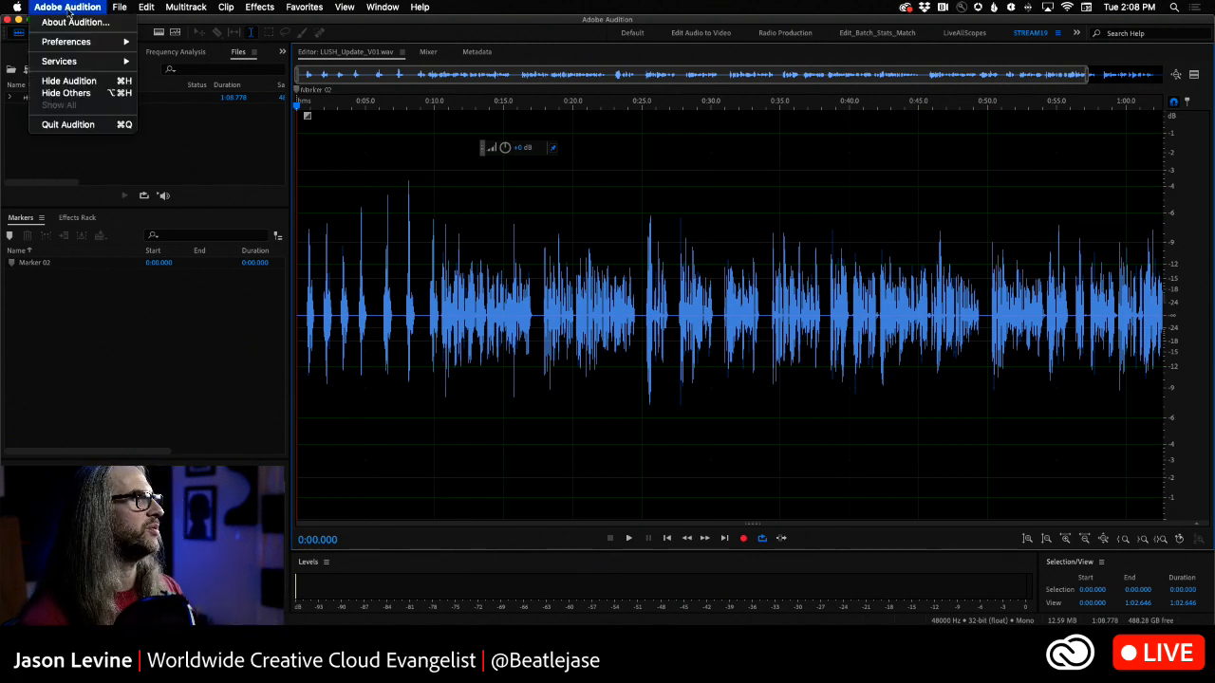
{"action": "mouse_move", "coordinate": [76, 41]}
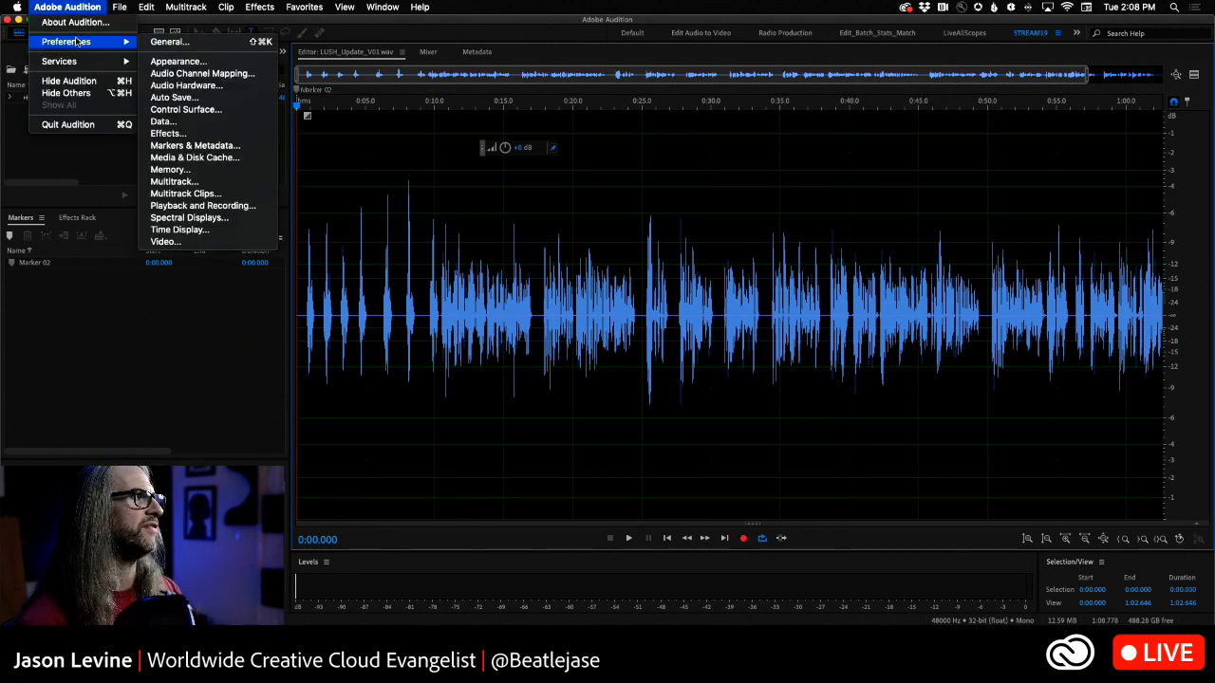
{"action": "left_click", "coordinate": [242, 85]}
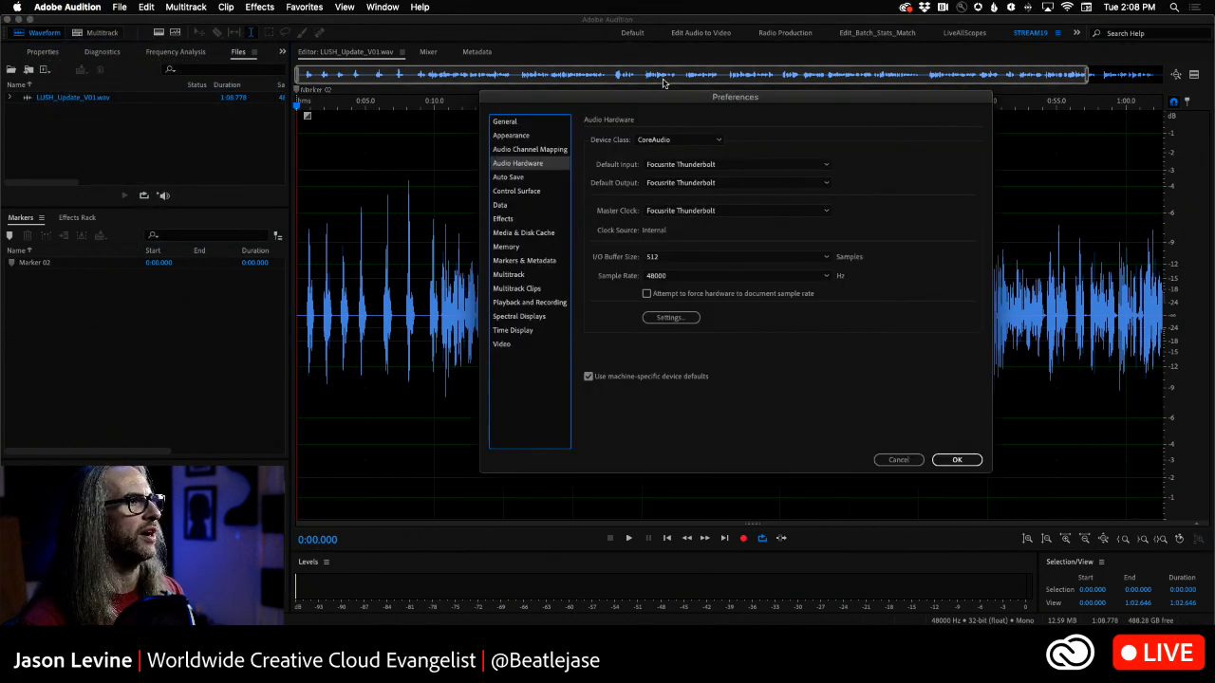
- Keep Focusrite Thunderbolt as the default input and set the I/O buffer size to 256 samples
{"action": "left_click", "coordinate": [770, 166]}
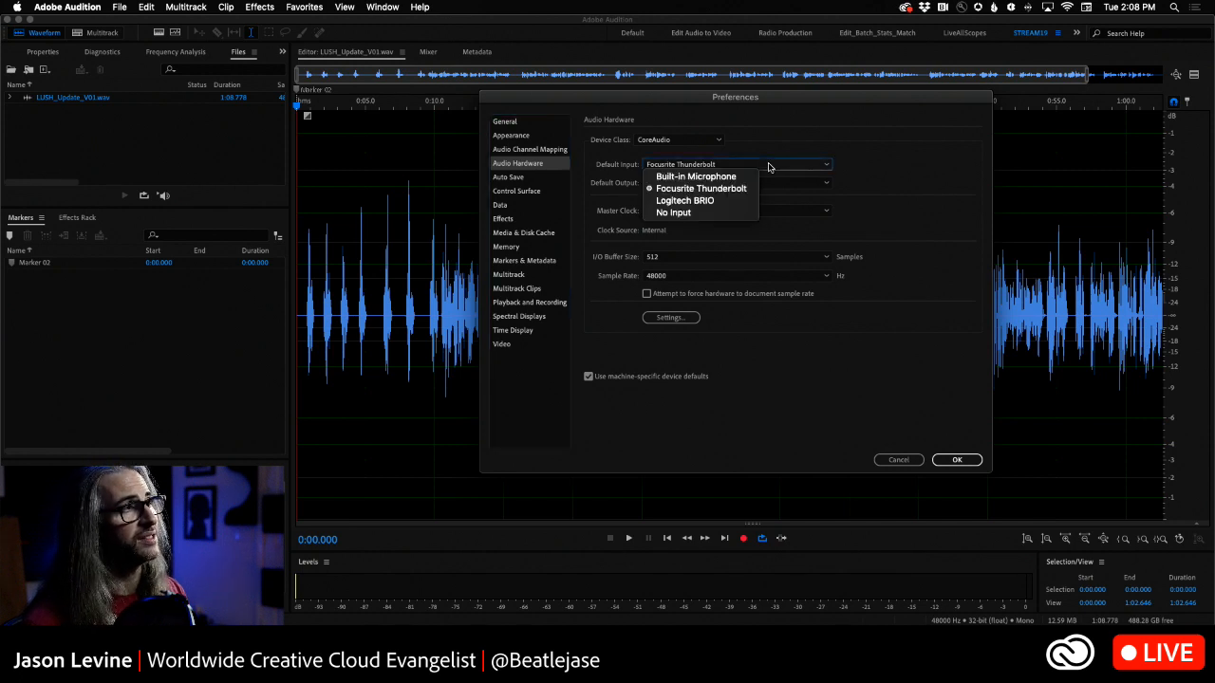
{"action": "left_click", "coordinate": [702, 261]}
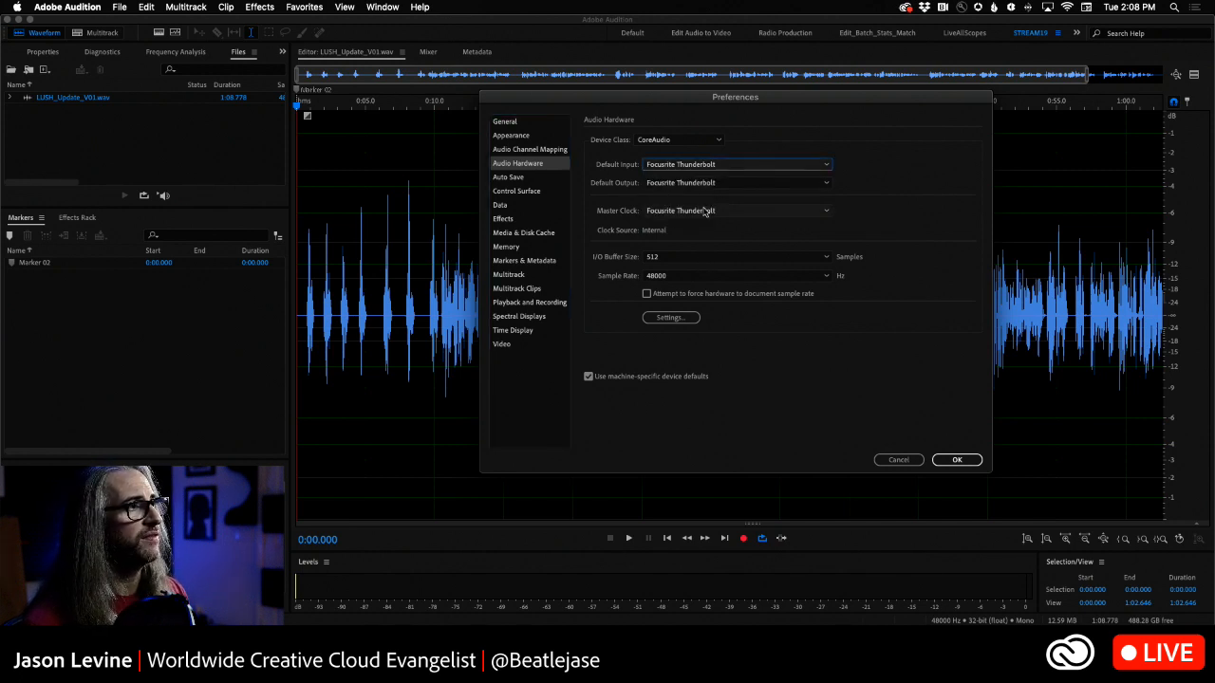
{"action": "left_click", "coordinate": [755, 258]}
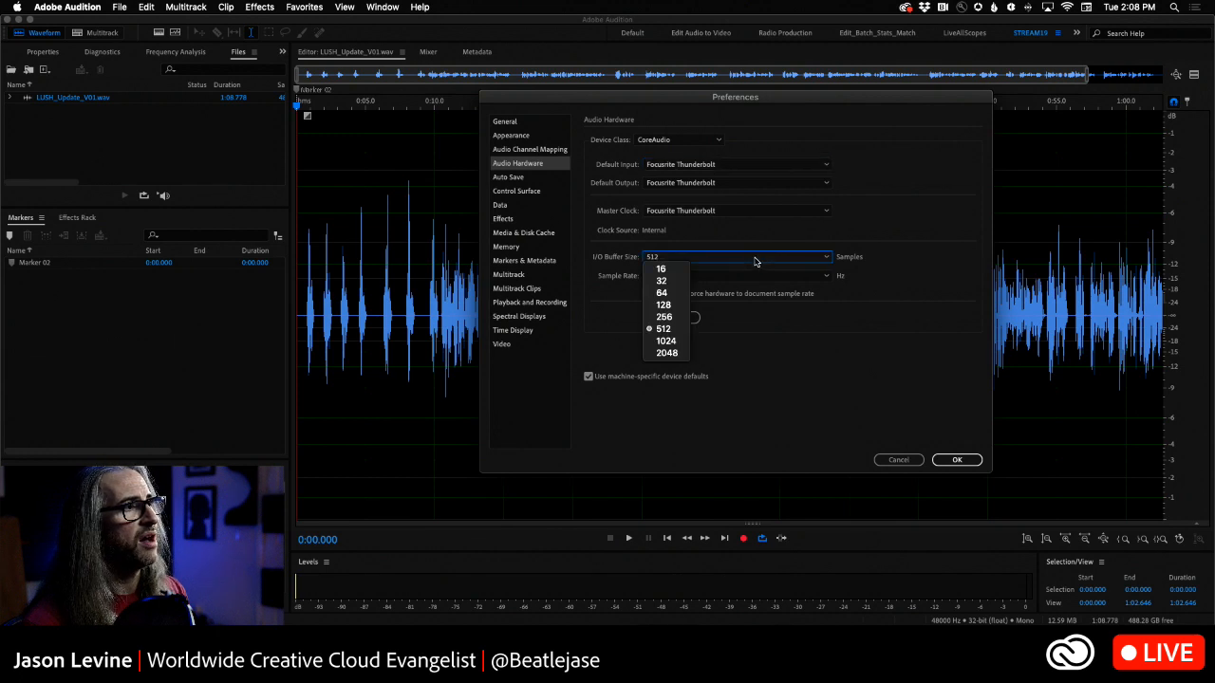
{"action": "left_click", "coordinate": [675, 317]}
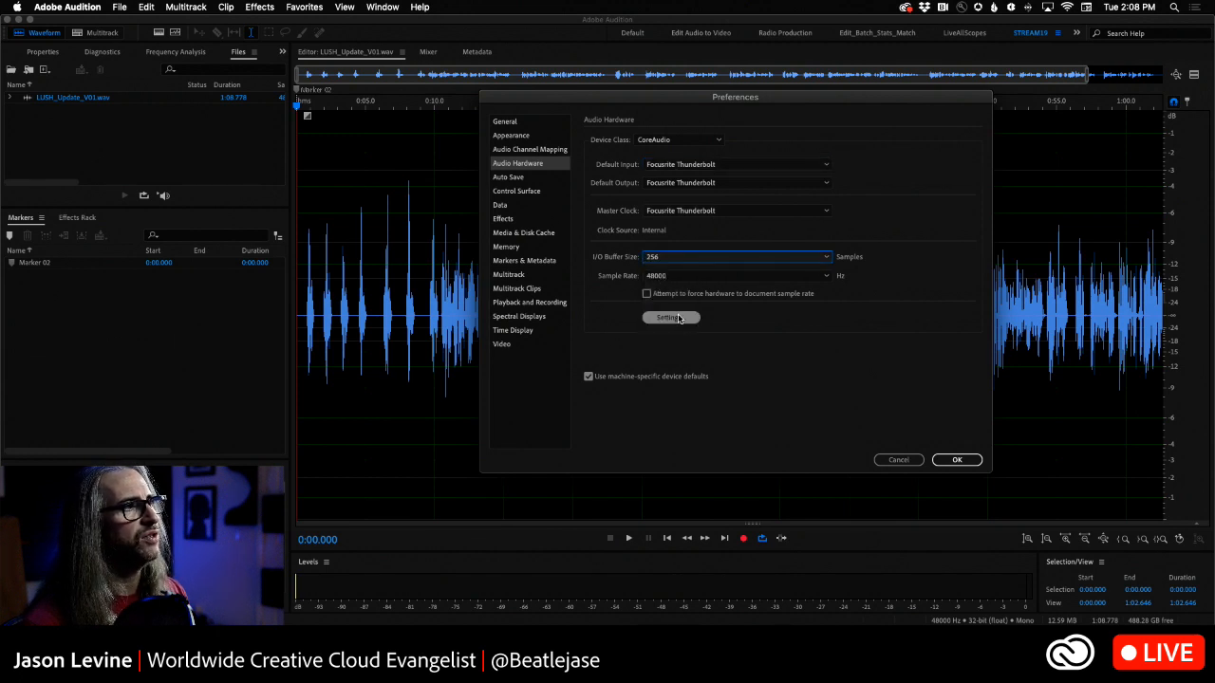
- In Audio Channel Mapping, keep Focusrite Thunderbolt: Input 6 for input channel 1 [L] (Mono) and accept the preferences
{"action": "left_click", "coordinate": [531, 150]}
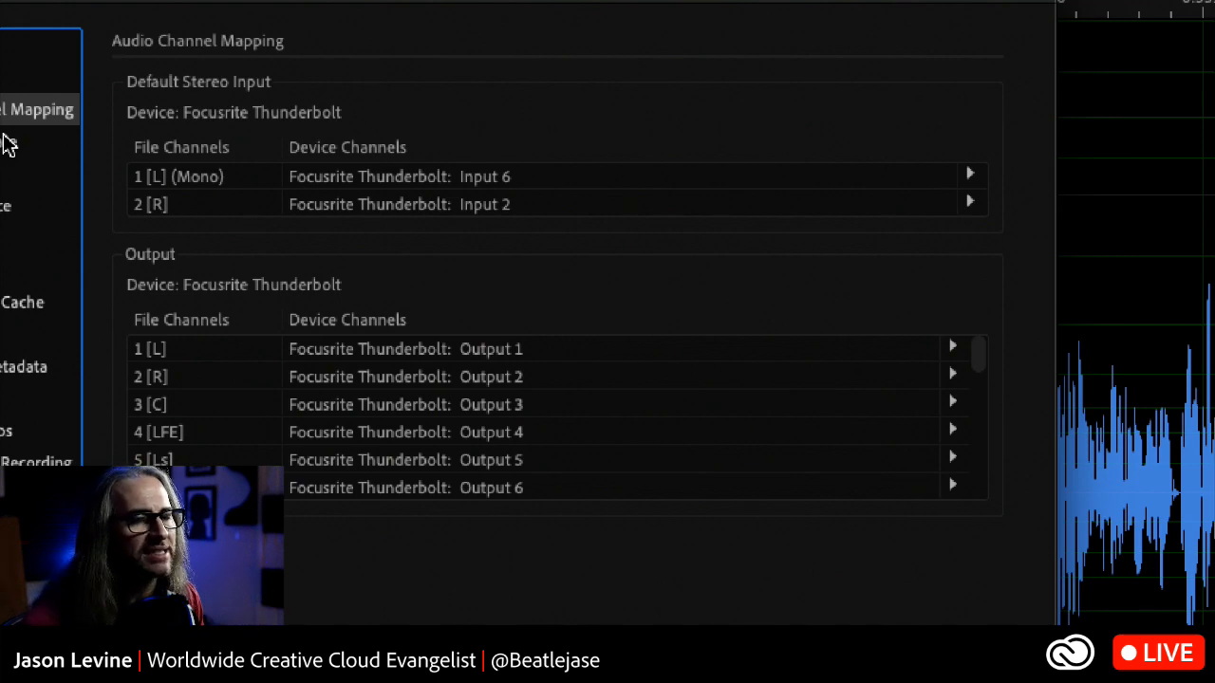
{"action": "left_click", "coordinate": [969, 174]}
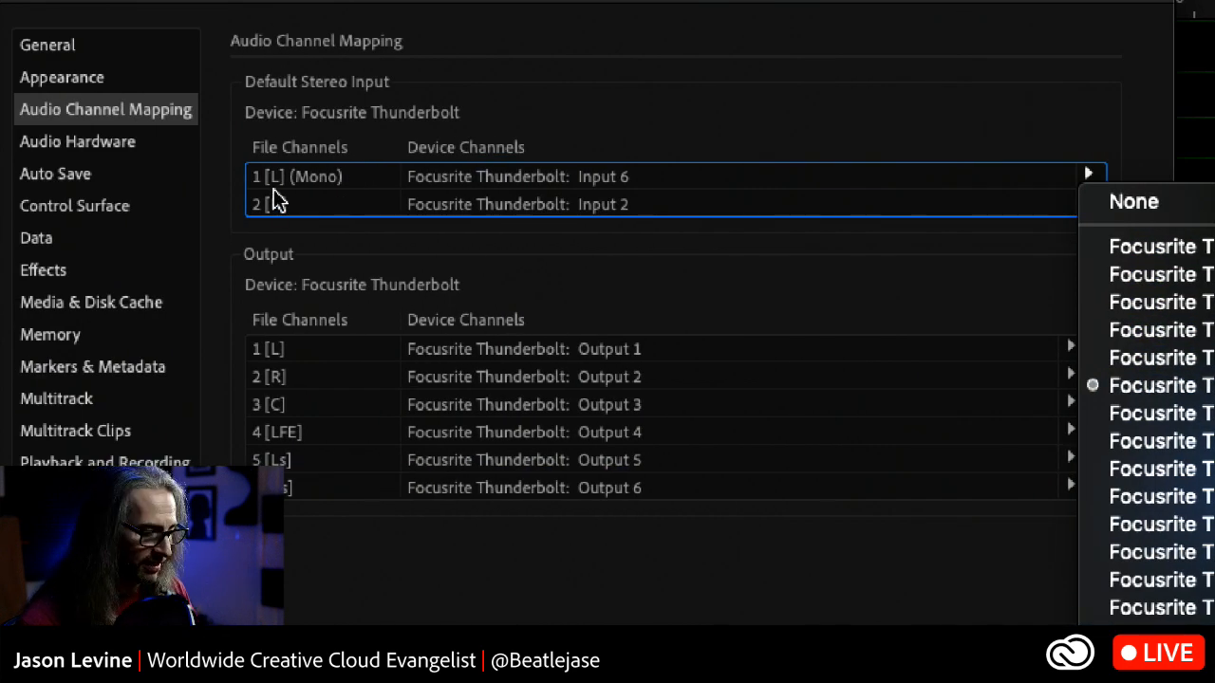
{"action": "left_click", "coordinate": [274, 189]}
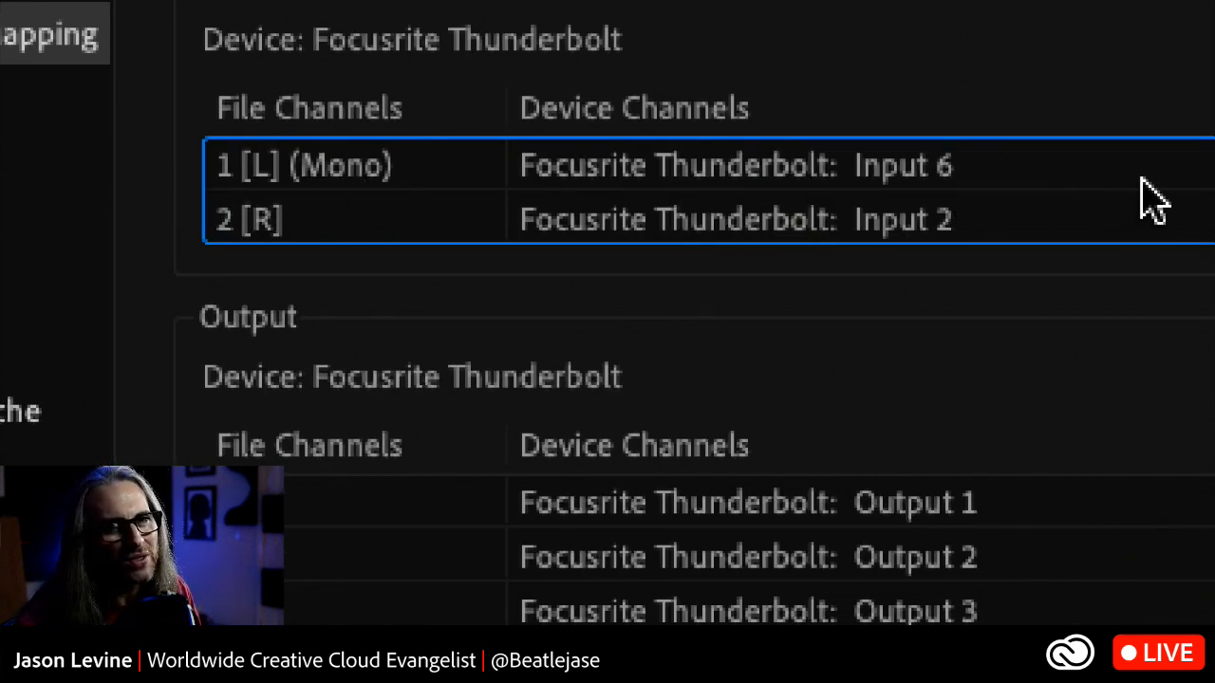
{"action": "left_click", "coordinate": [991, 161]}
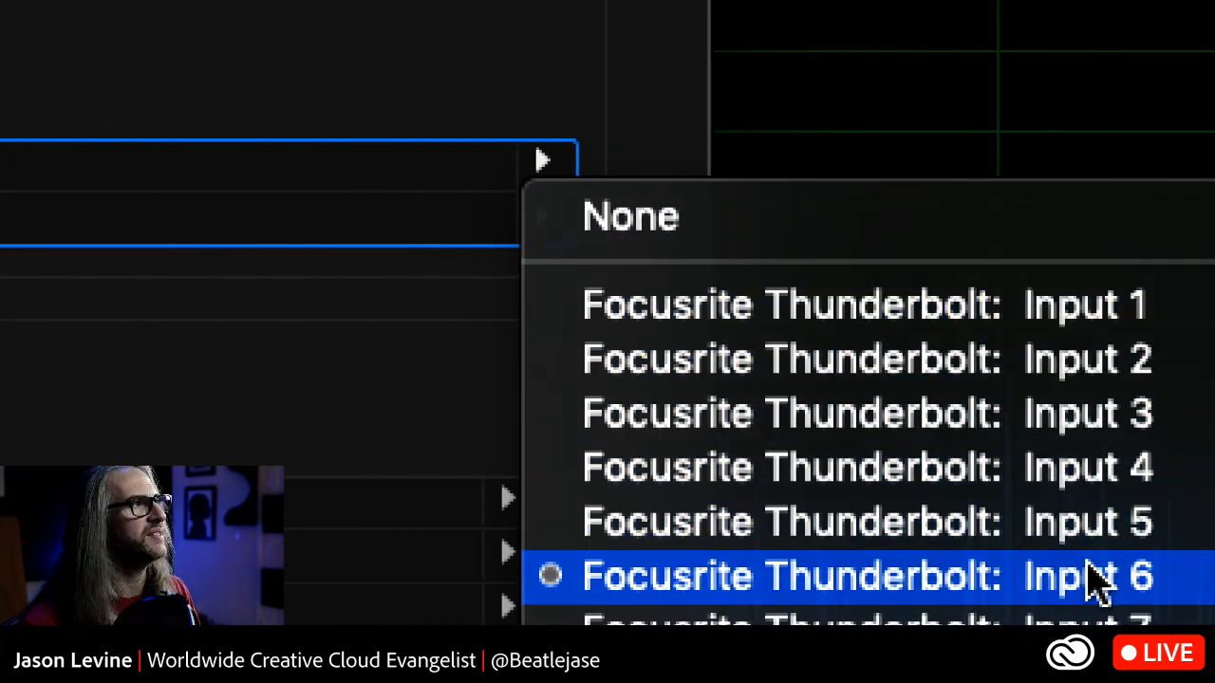
{"action": "left_click", "coordinate": [1096, 578]}
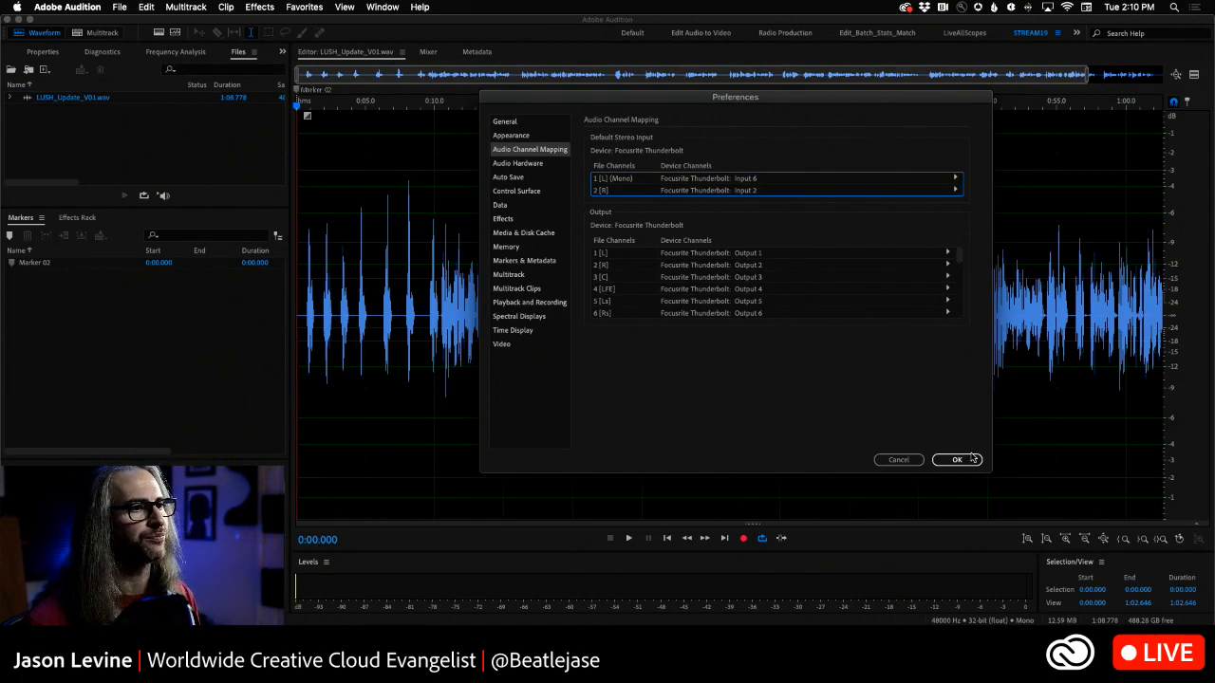
{"action": "left_click", "coordinate": [957, 460]}
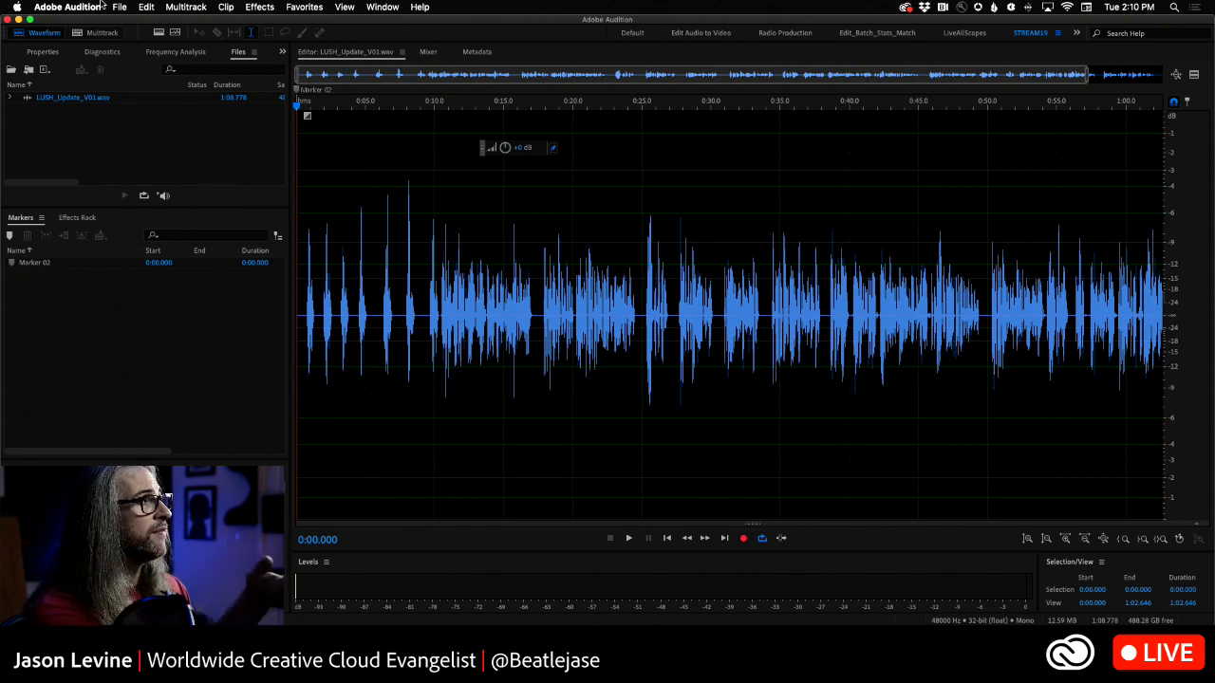
- Create a new audio file named VO_M_TODAY at 48000 Hz, Mono, with a 32 (float) bit depth
{"action": "left_click", "coordinate": [121, 8]}
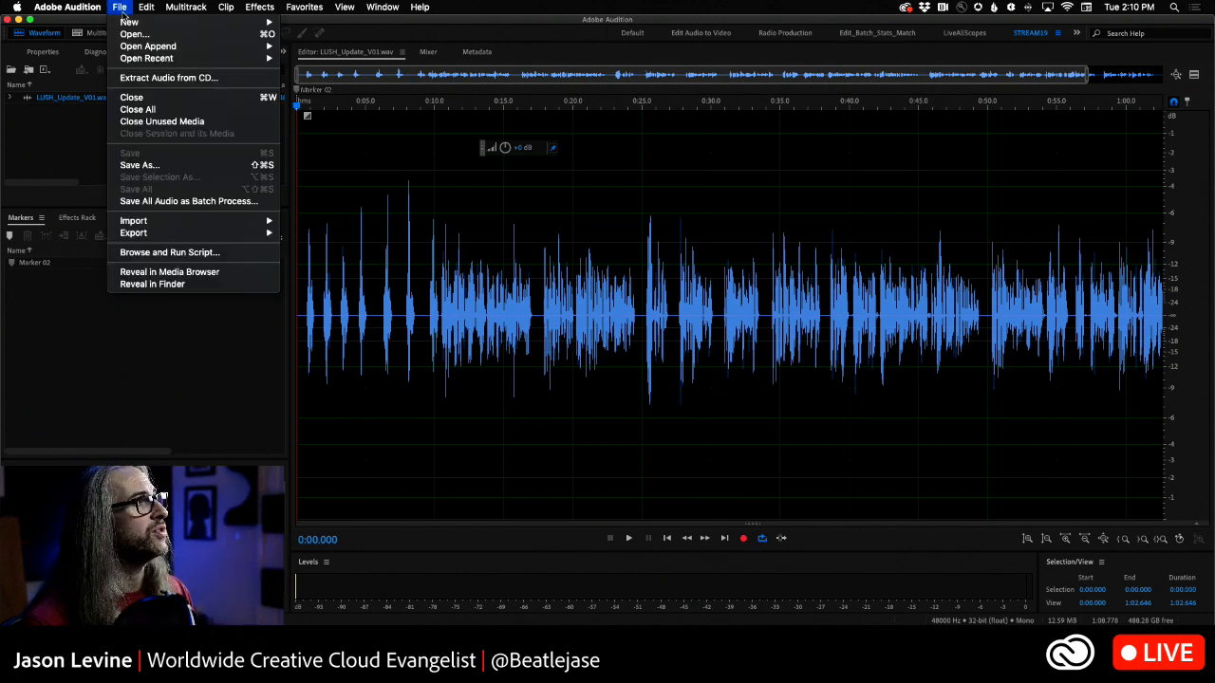
{"action": "mouse_move", "coordinate": [133, 22]}
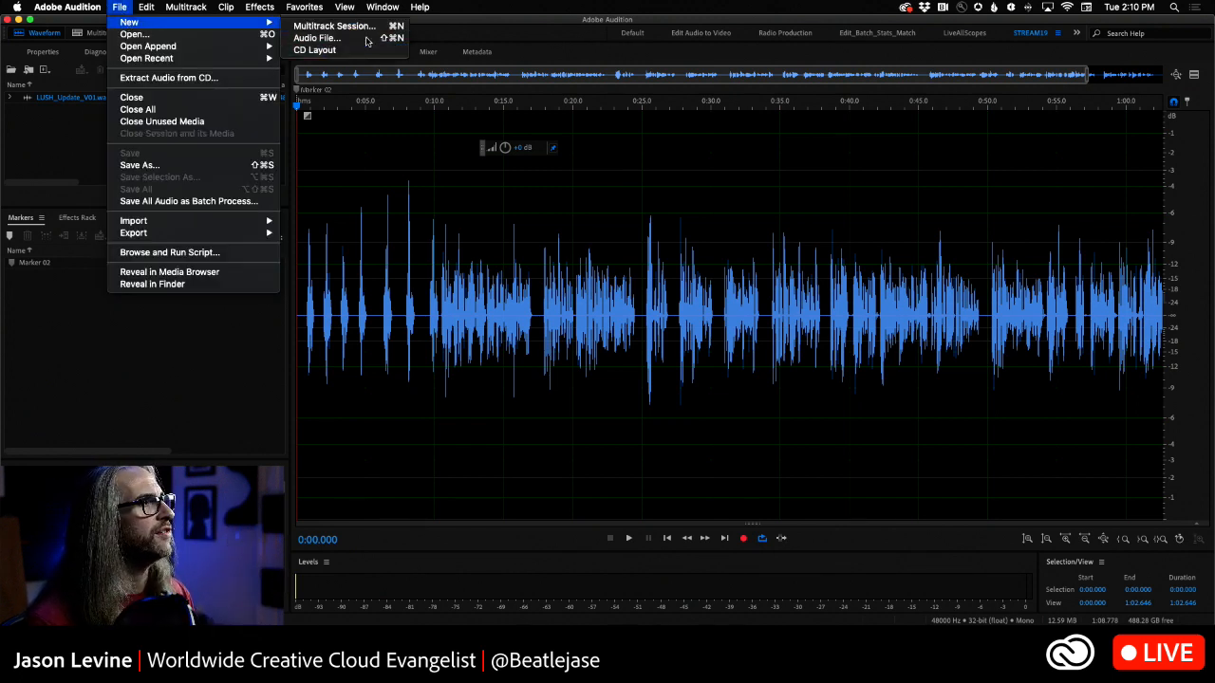
{"action": "left_click", "coordinate": [366, 39]}
{"action": "type", "text": "VO_M_TODAY"}
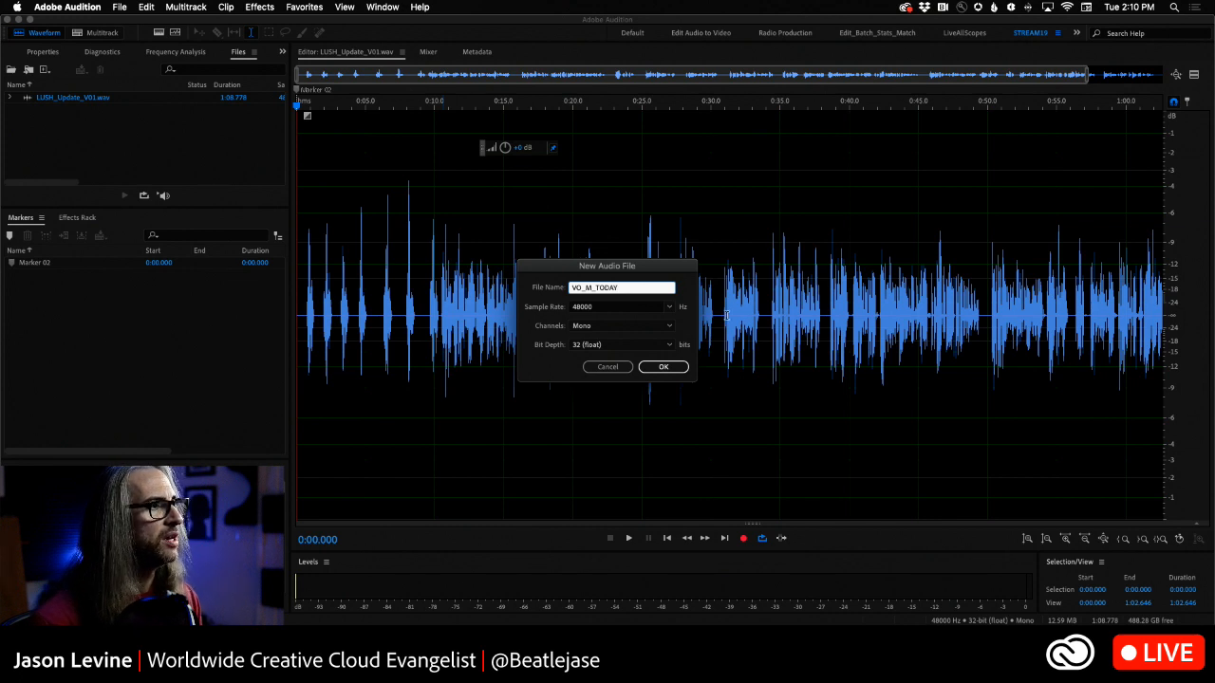
{"action": "left_click", "coordinate": [670, 307]}
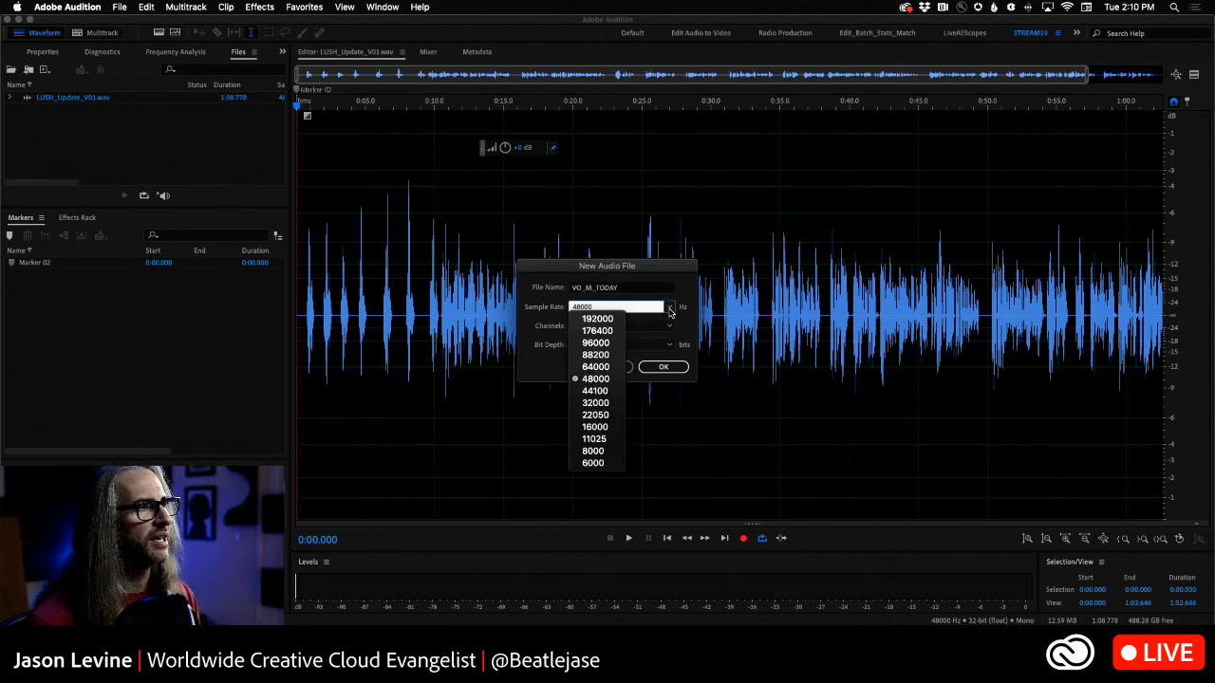
{"action": "left_click", "coordinate": [589, 379]}
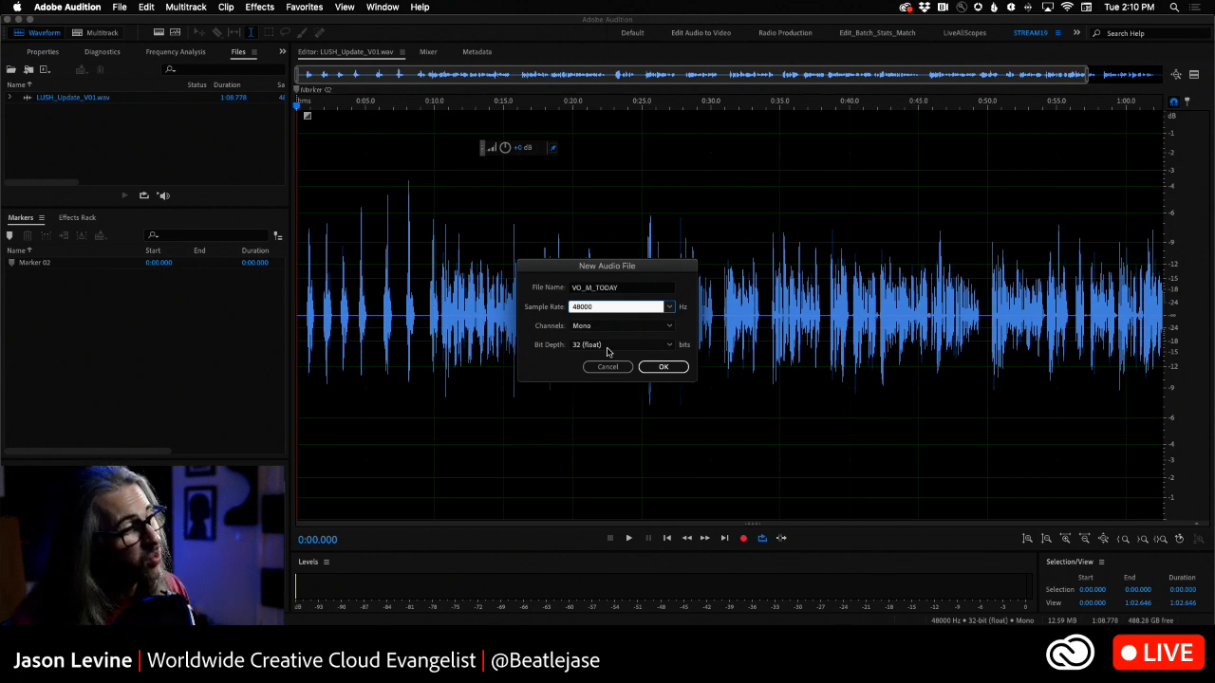
{"action": "left_click", "coordinate": [607, 347]}
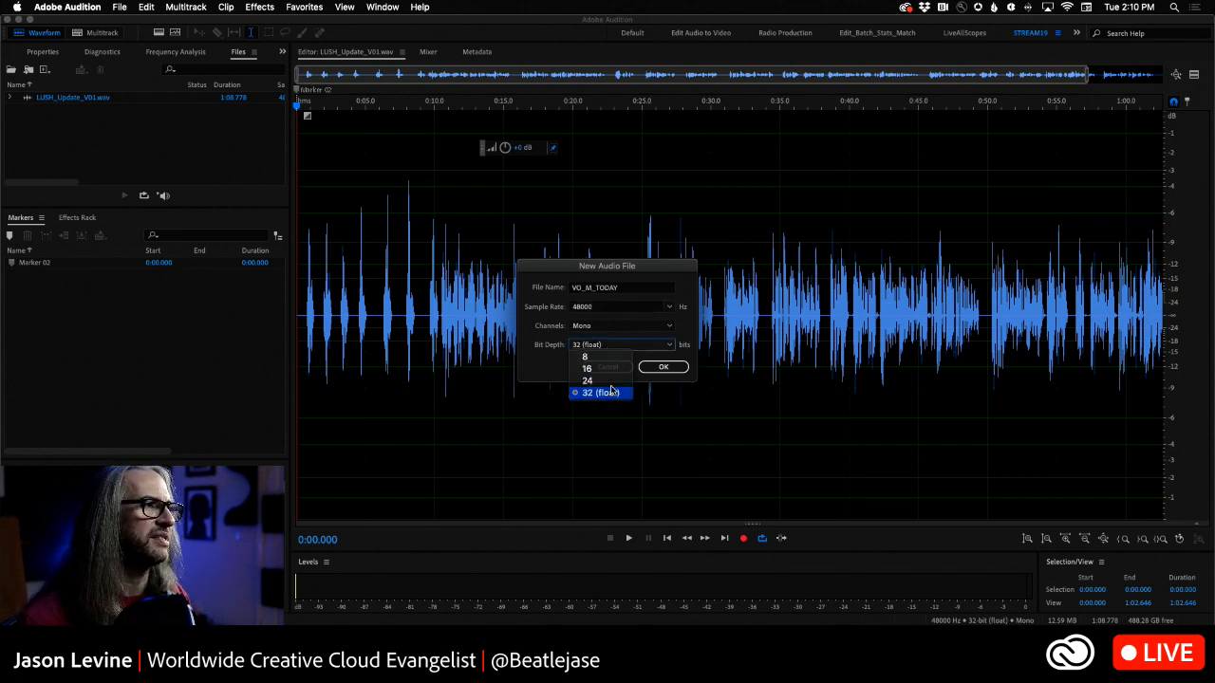
{"action": "left_click", "coordinate": [612, 391]}
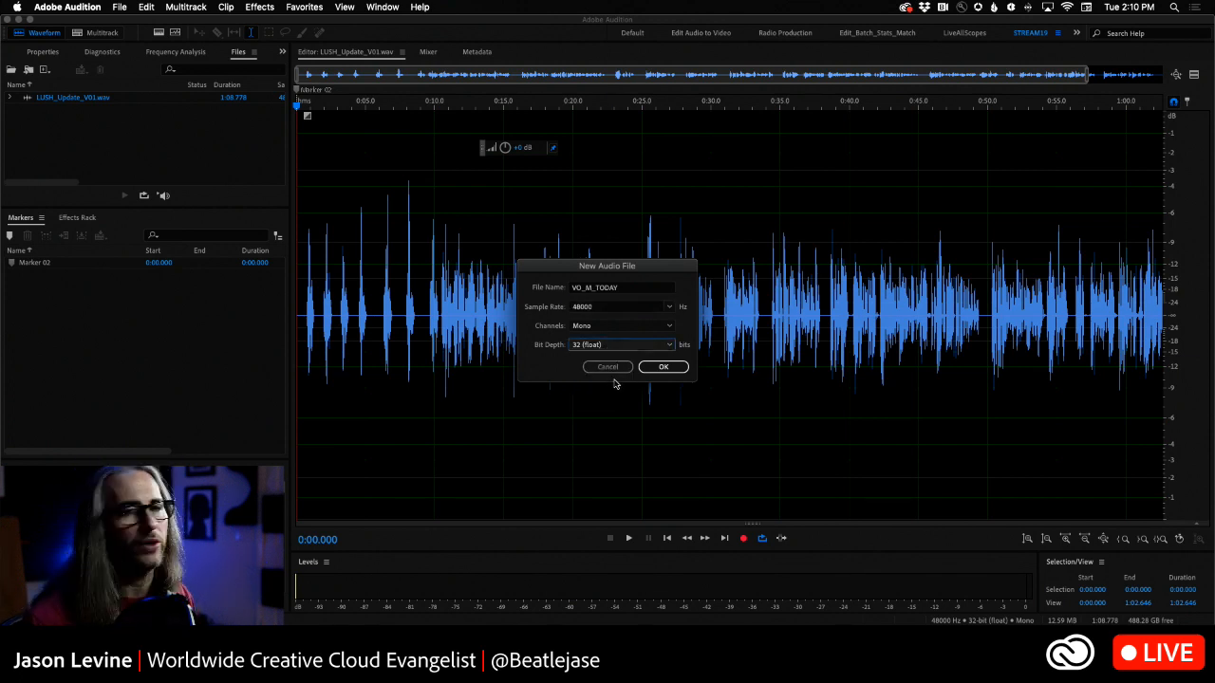
{"action": "left_click", "coordinate": [676, 366]}
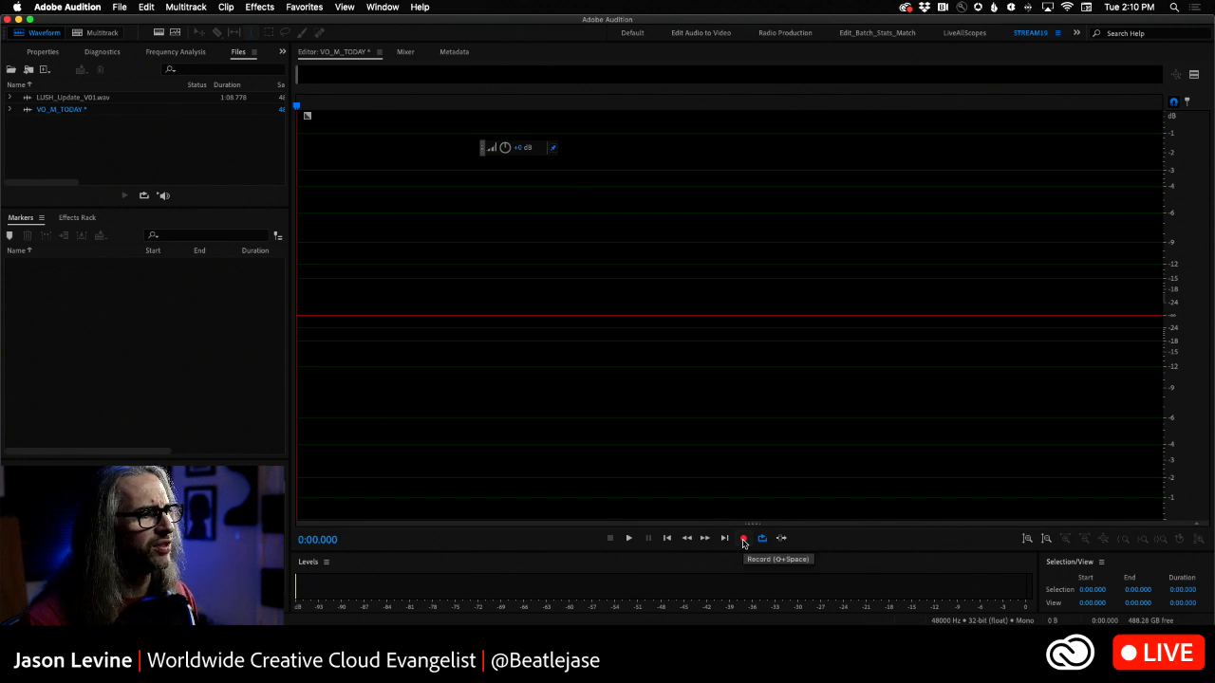
- Keep Instant Record Mode as the record mode and start recording the voice into VO_M_TODAY
{"action": "right_click", "coordinate": [743, 541]}
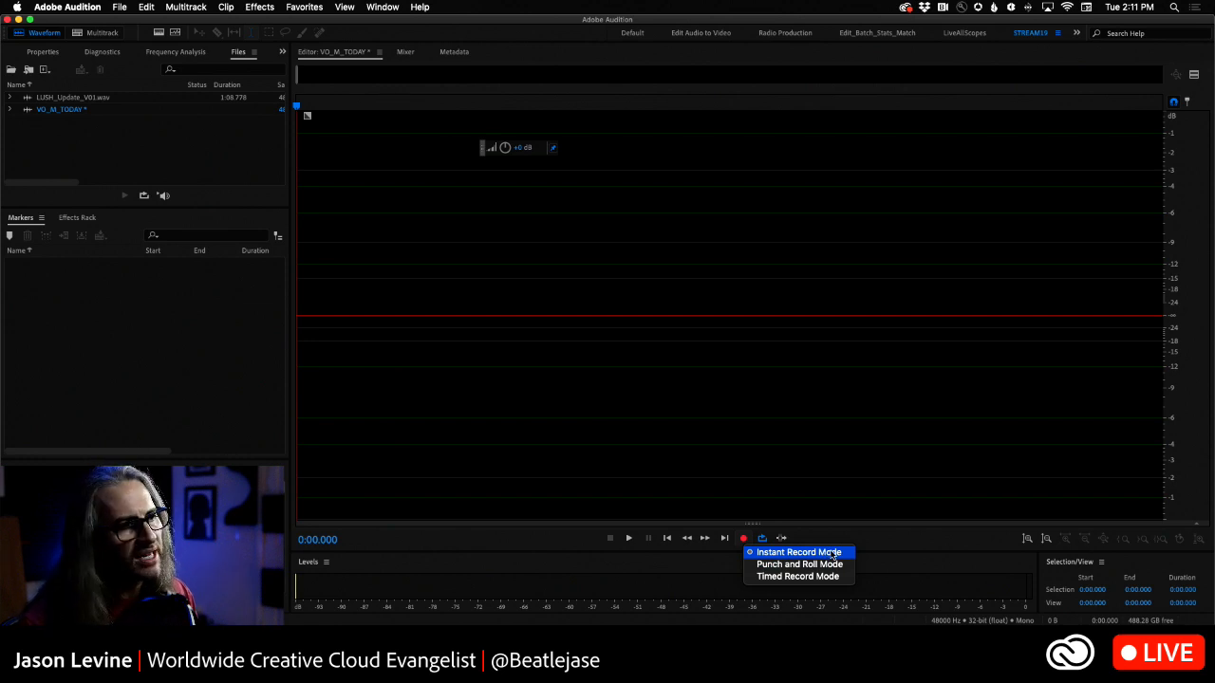
{"action": "left_click", "coordinate": [835, 553]}
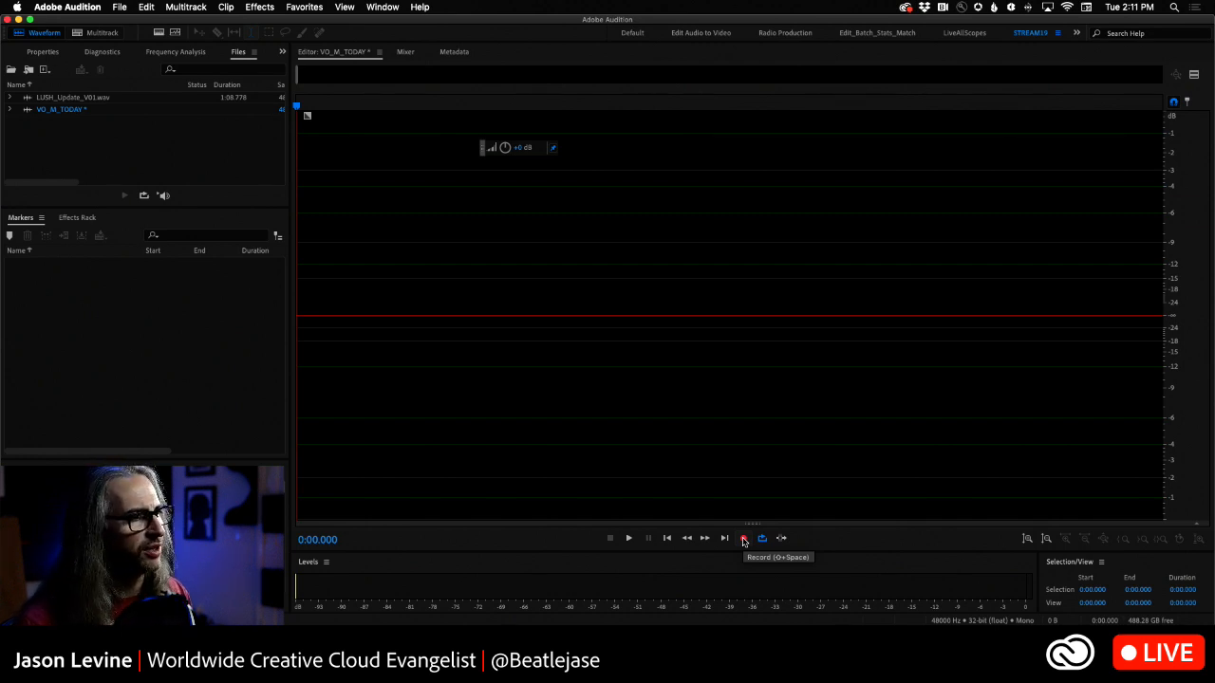
{"action": "left_click", "coordinate": [744, 540]}
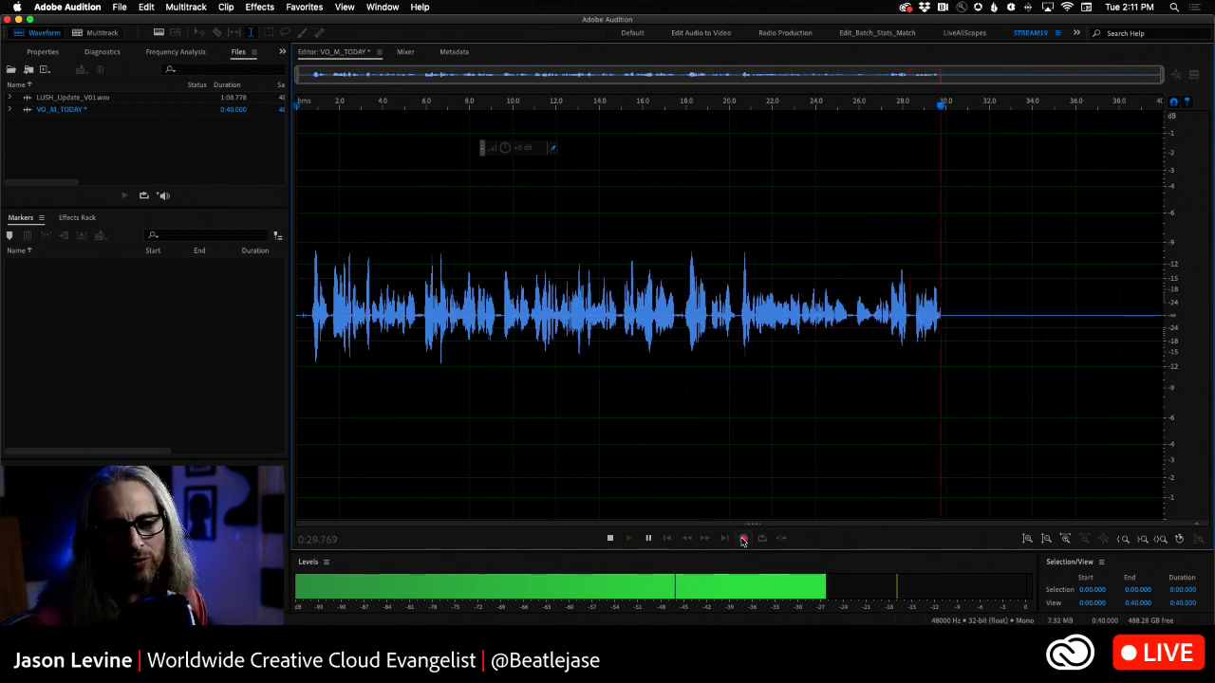
- While recording, view Frequency Analysis and Phase Analysis, close Phase Analysis, and stop the recording at about 48.5 seconds
{"action": "left_click", "coordinate": [170, 52]}
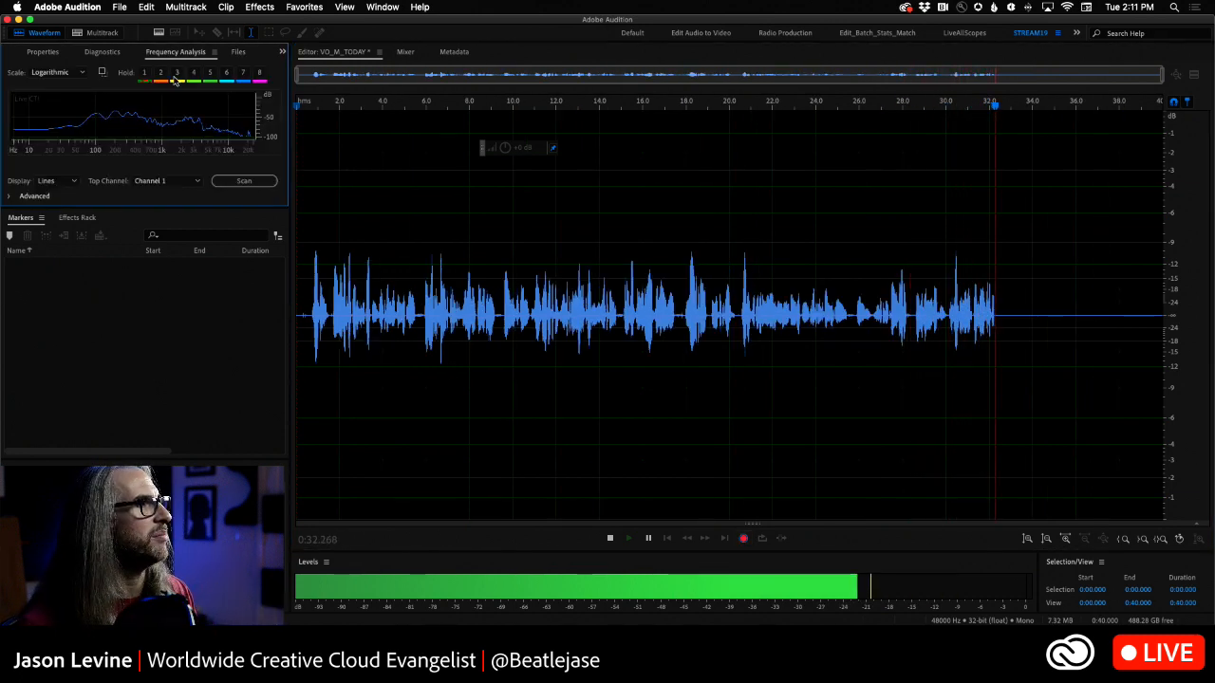
{"action": "left_click", "coordinate": [382, 6]}
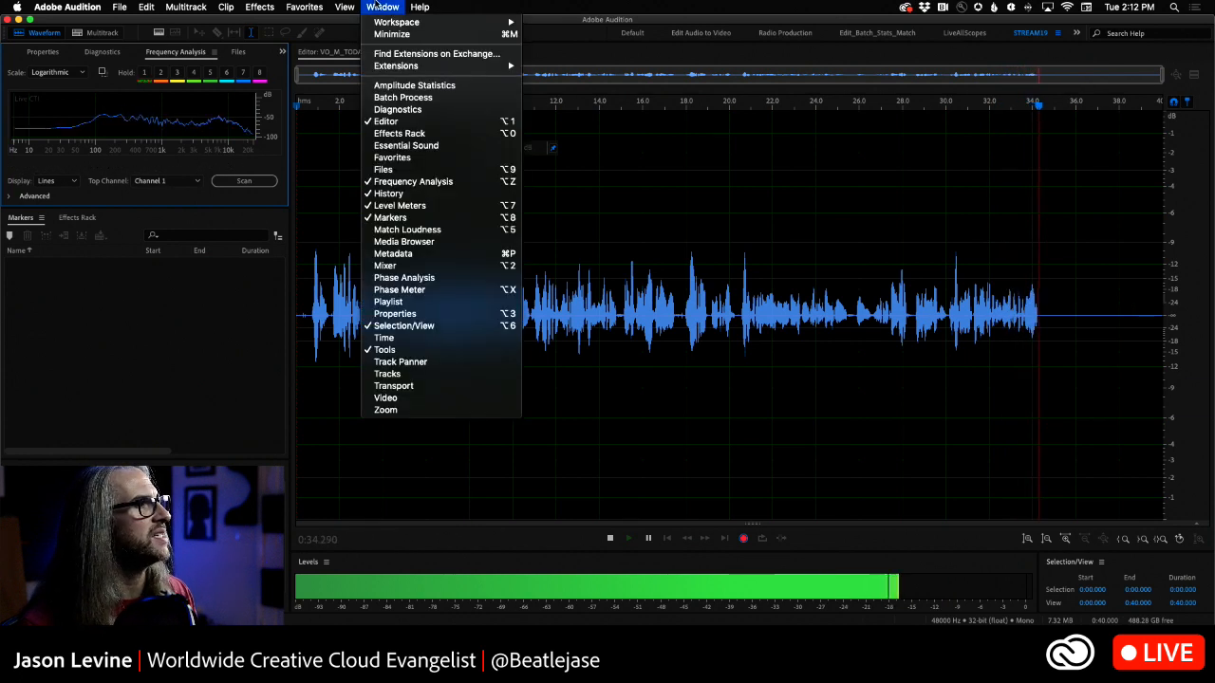
{"action": "left_click", "coordinate": [436, 279]}
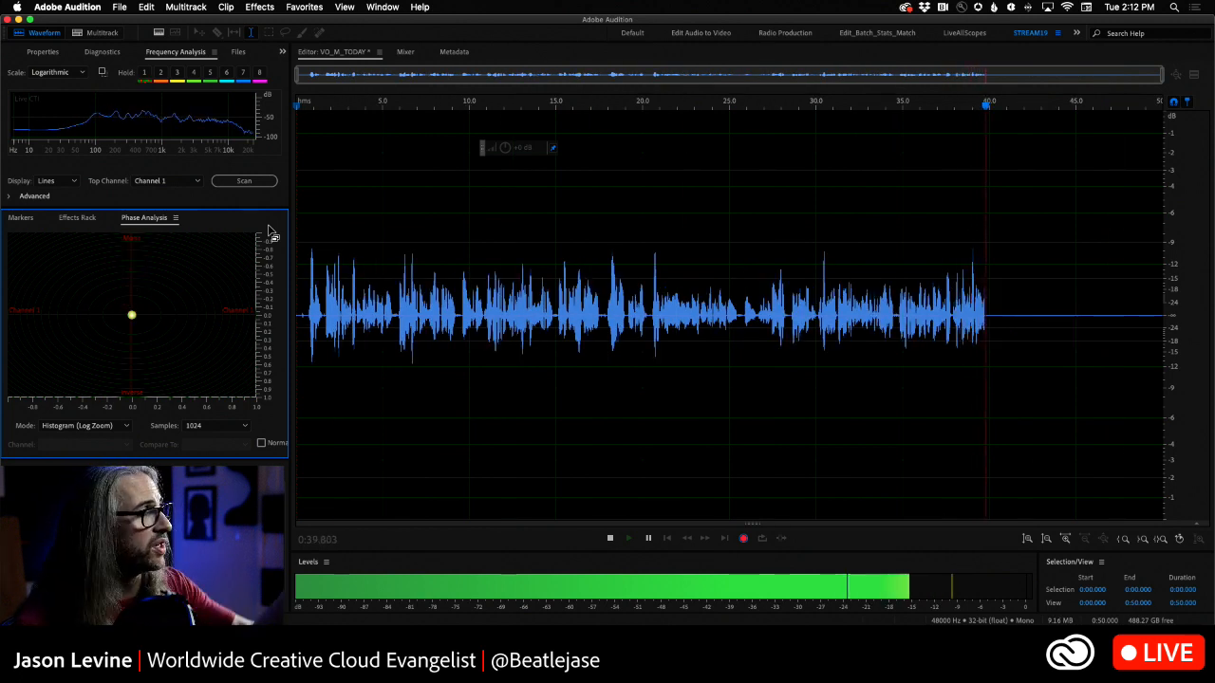
{"action": "left_click", "coordinate": [176, 218]}
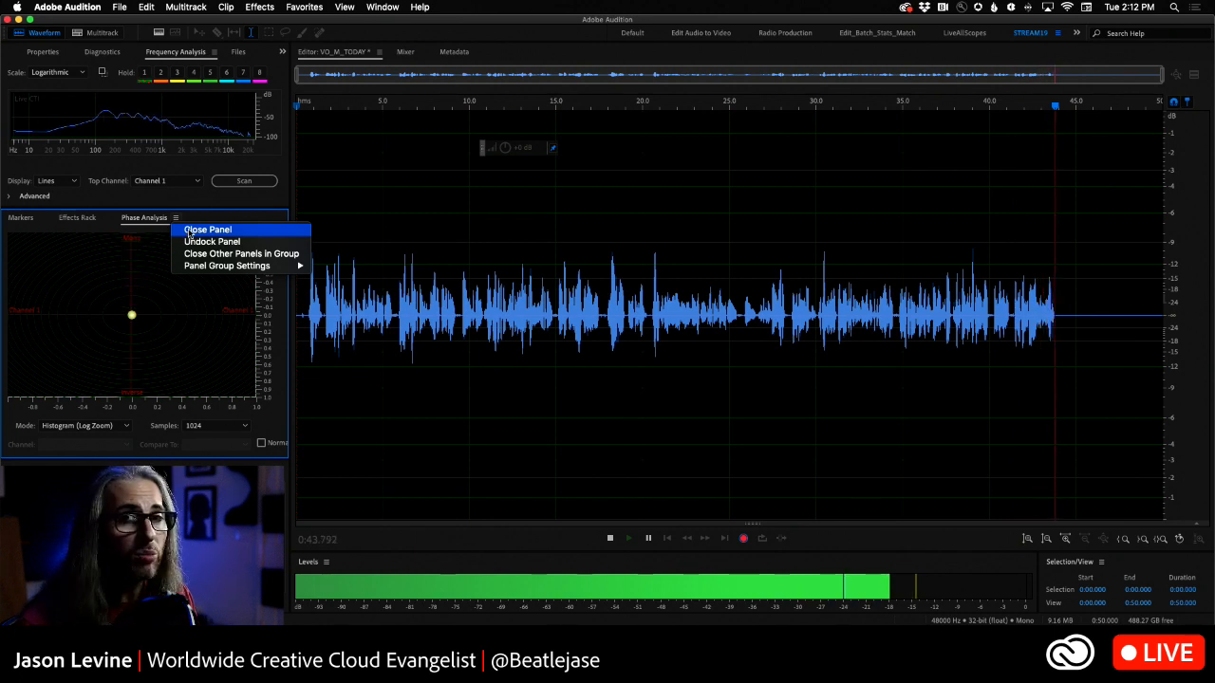
{"action": "left_click", "coordinate": [189, 231]}
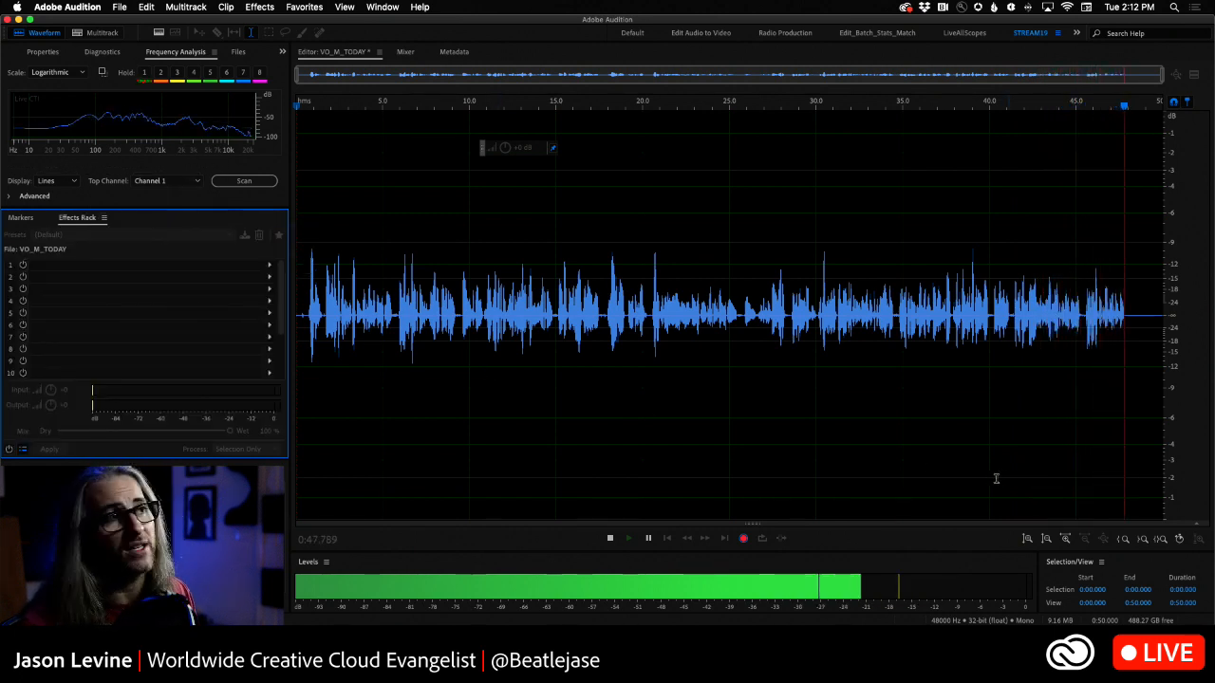
{"action": "key", "text": "space"}
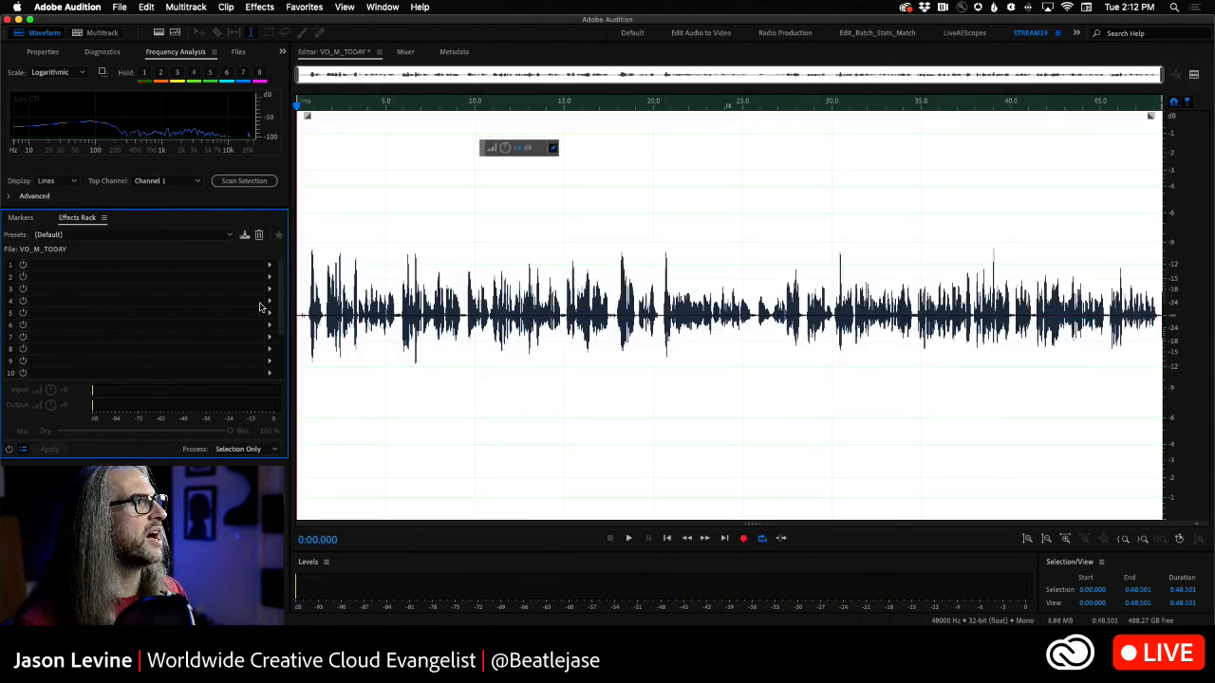
- Play back VO_M_TODAY from near its start, raise the whole recording's amplitude during playback, and stop
{"action": "left_click", "coordinate": [308, 296]}
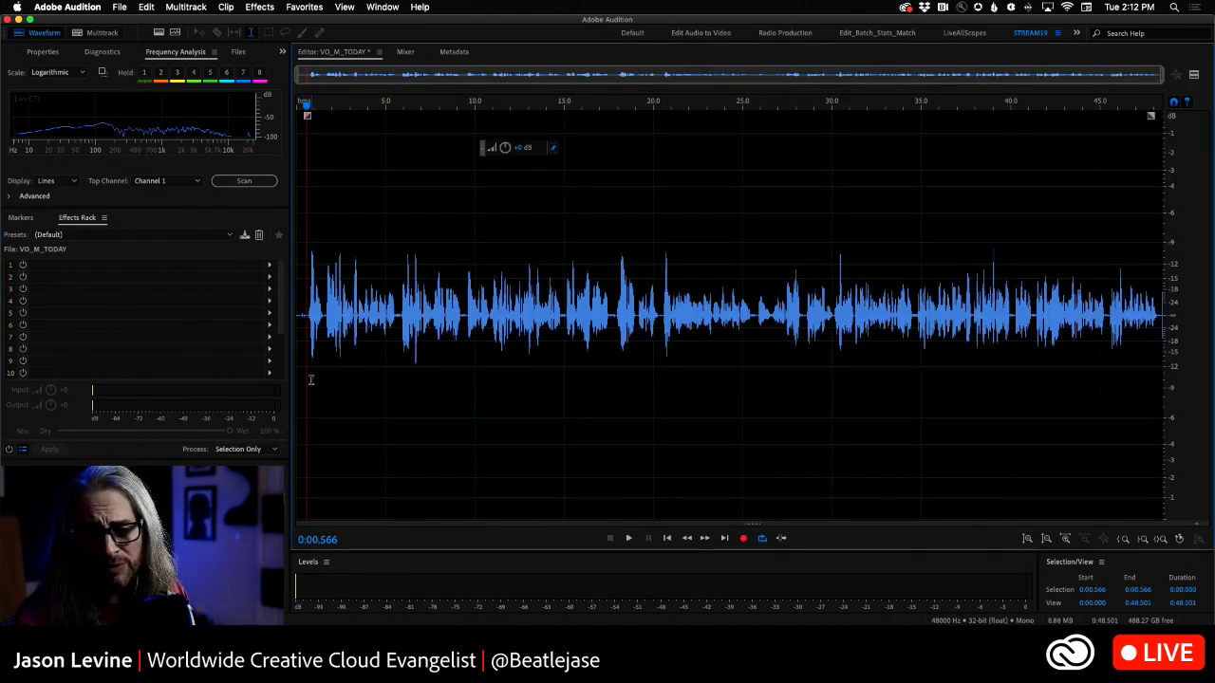
{"action": "key", "text": "space"}
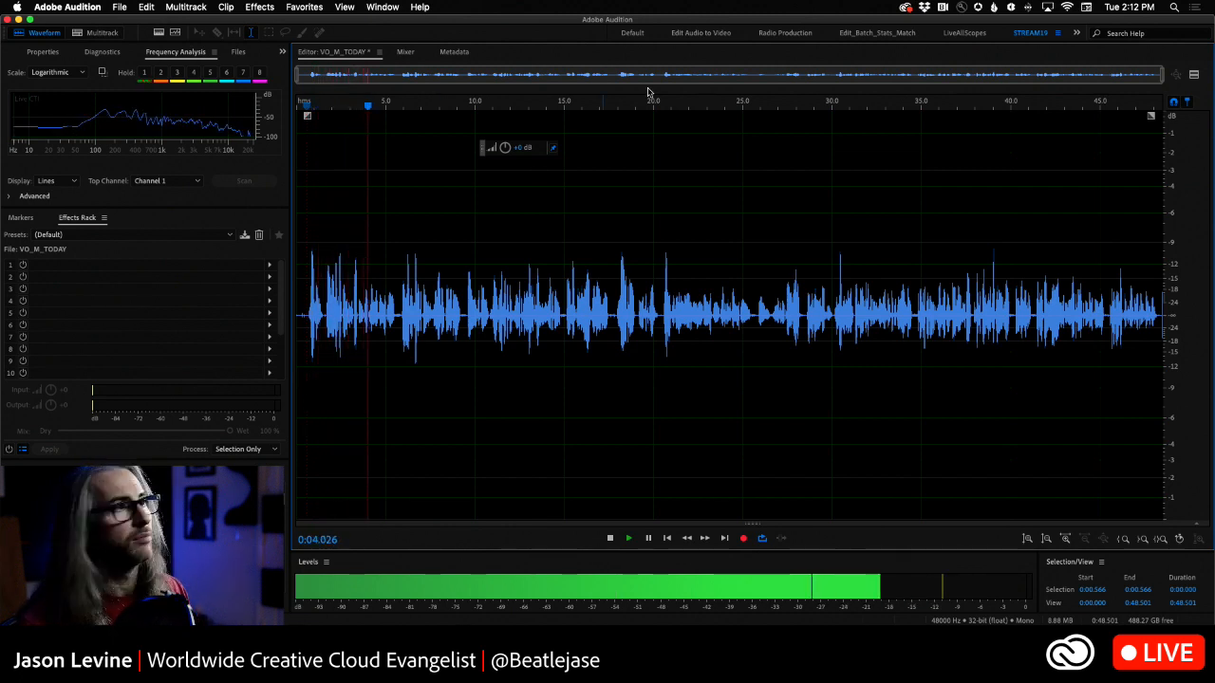
{"action": "left_click_drag", "start_coordinate": [505, 148], "coordinate": [537, 154]}
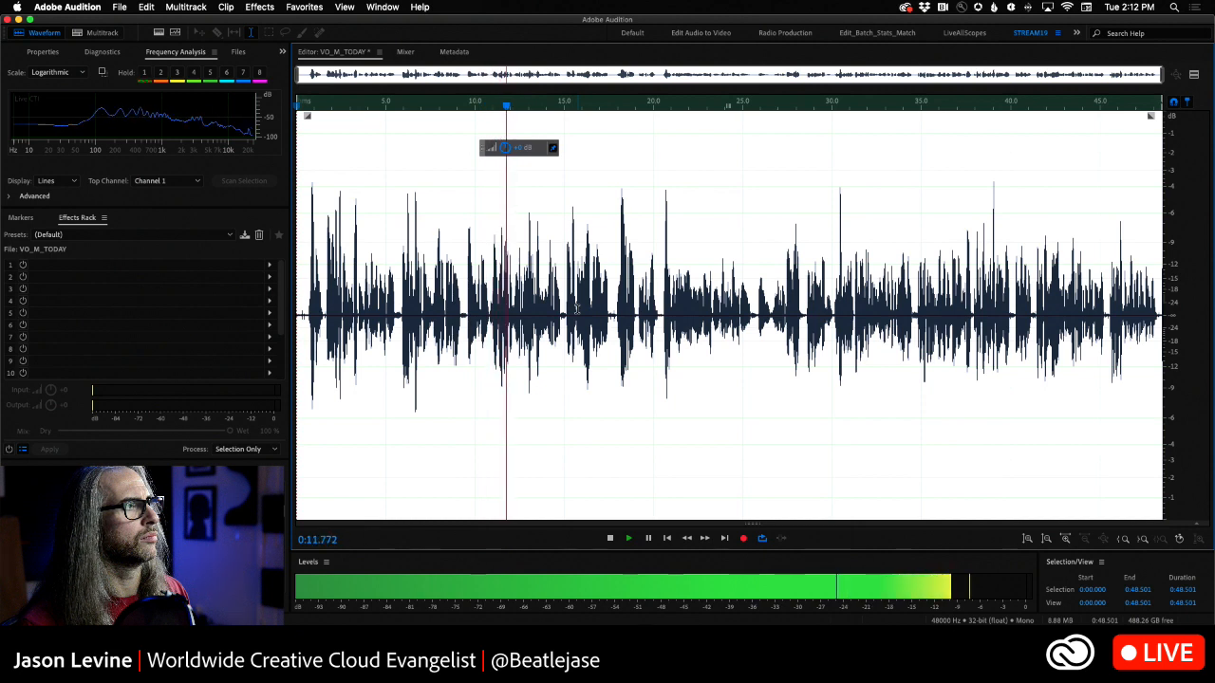
{"action": "key", "text": "space"}
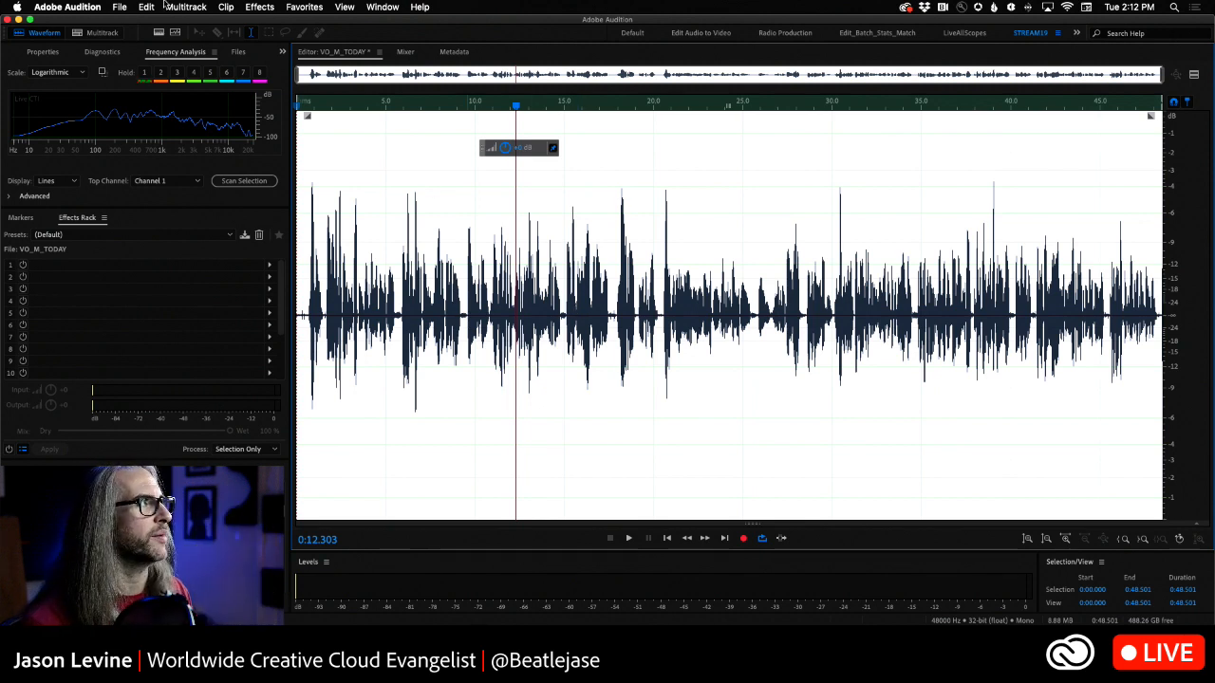
- Set up a new multitrack session named VOs, located in a new Desktop folder named VO STUFF
{"action": "left_click", "coordinate": [121, 7]}
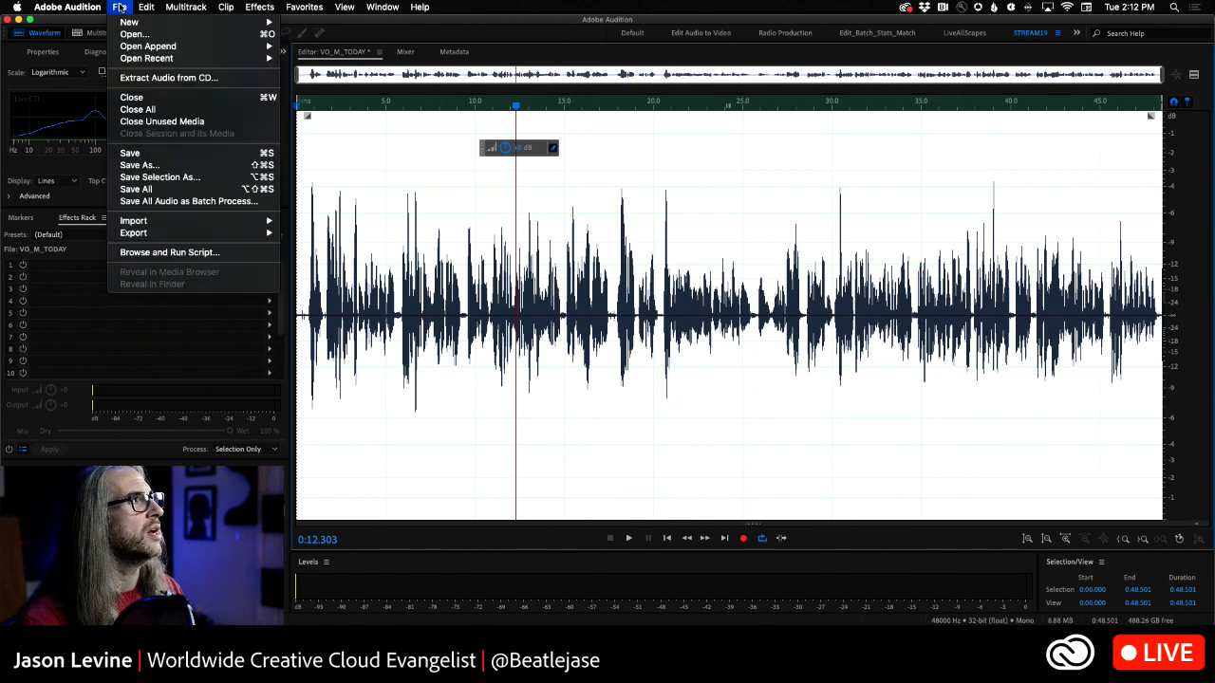
{"action": "mouse_move", "coordinate": [133, 21]}
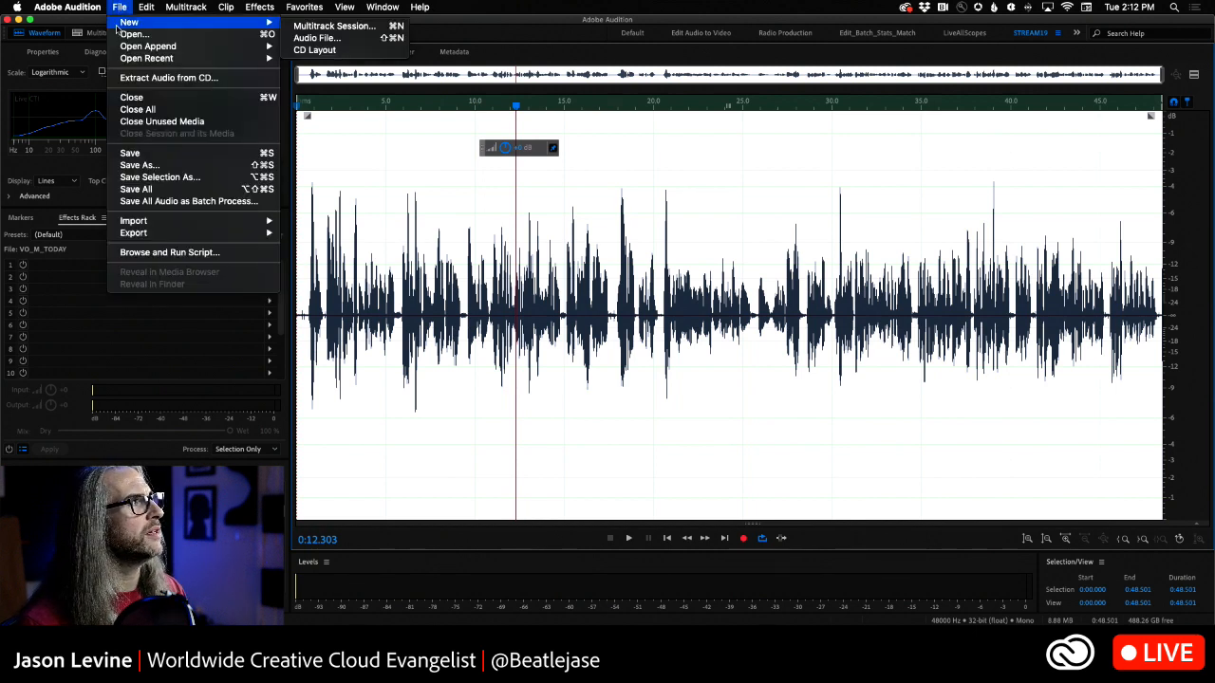
{"action": "left_click", "coordinate": [351, 28]}
{"action": "type", "text": "VOs"}
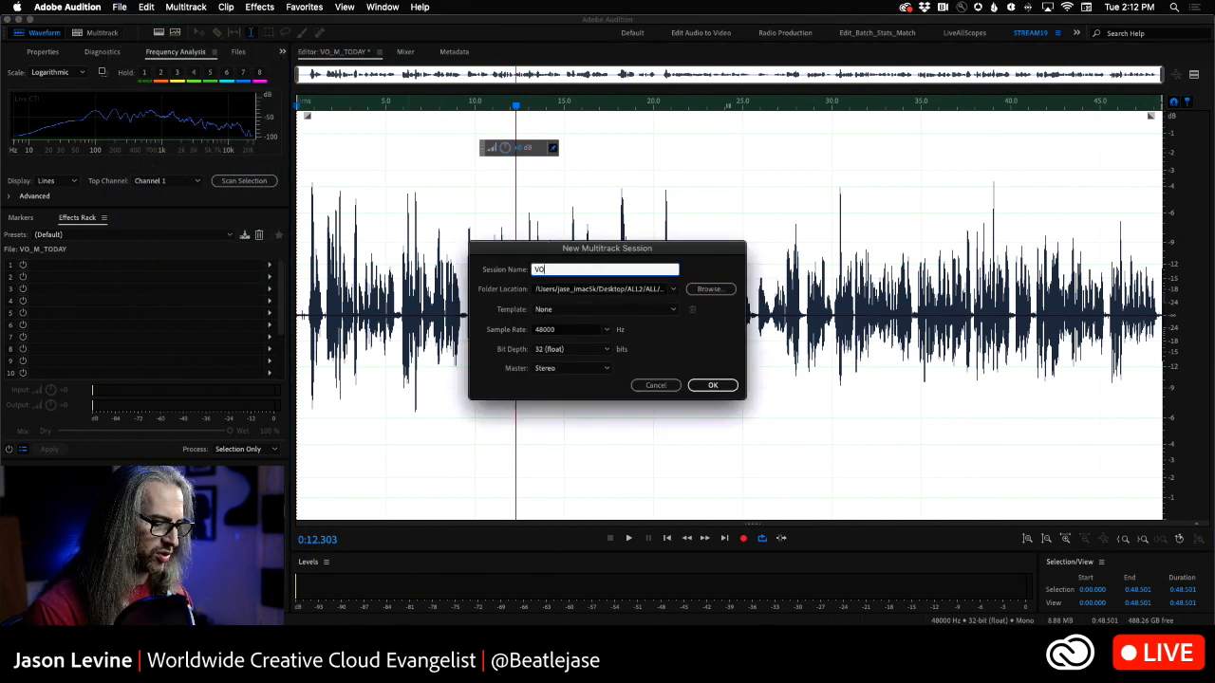
{"action": "left_click", "coordinate": [710, 288]}
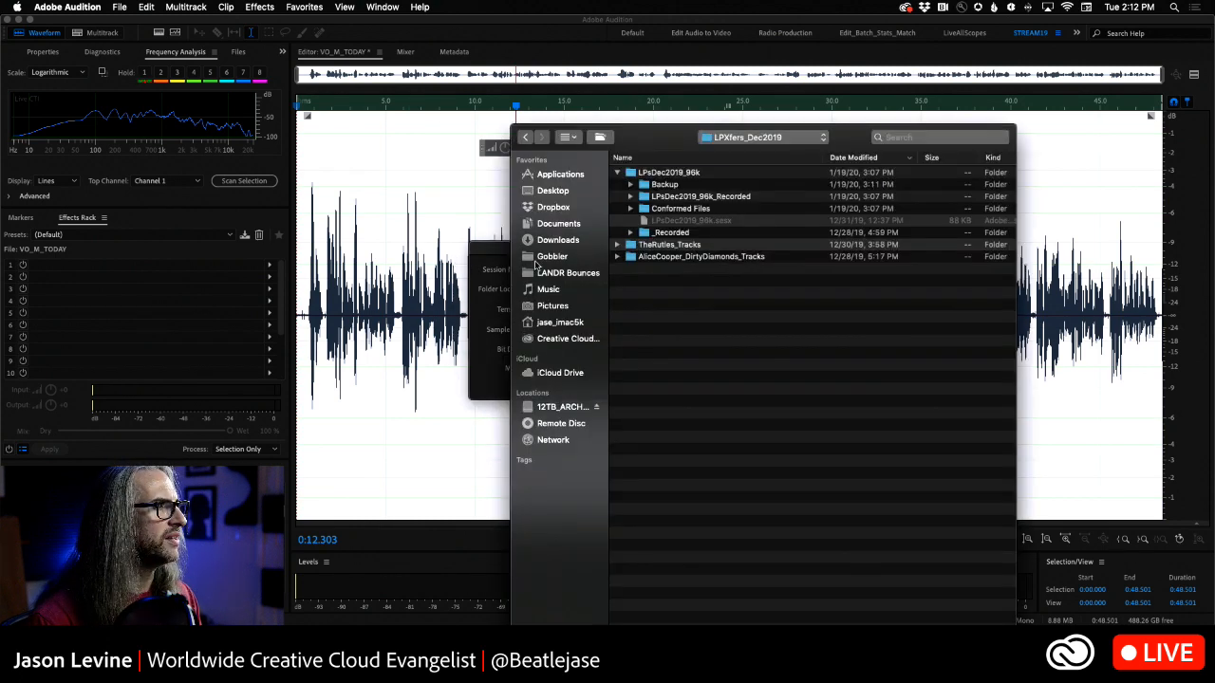
{"action": "left_click", "coordinate": [547, 192]}
{"action": "key", "text": "shift+super+n"}
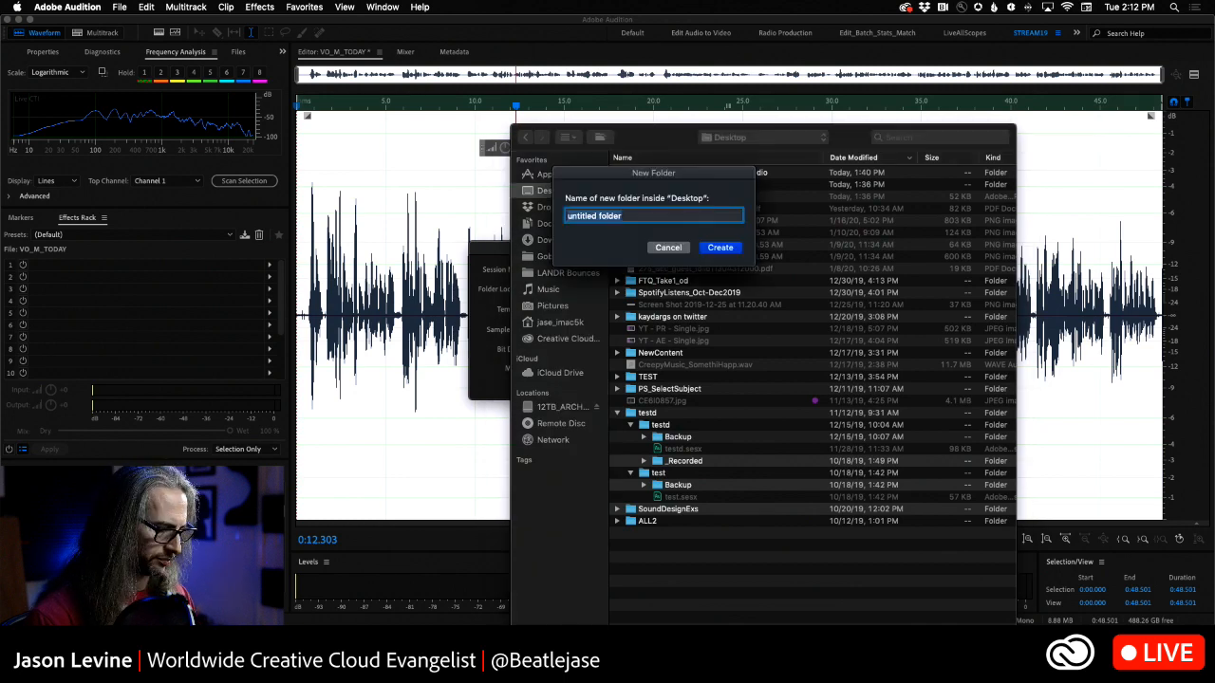
{"action": "type", "text": "VO STUFF"}
{"action": "key", "text": "Return"}
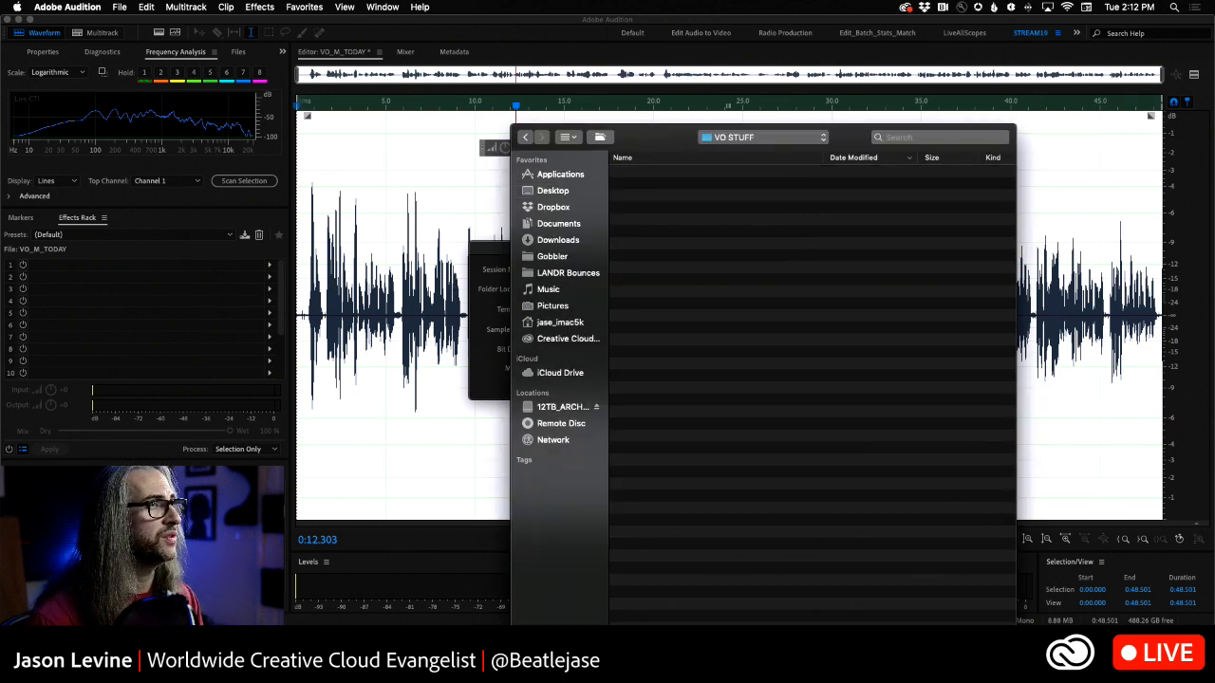
{"action": "key", "text": "Return"}
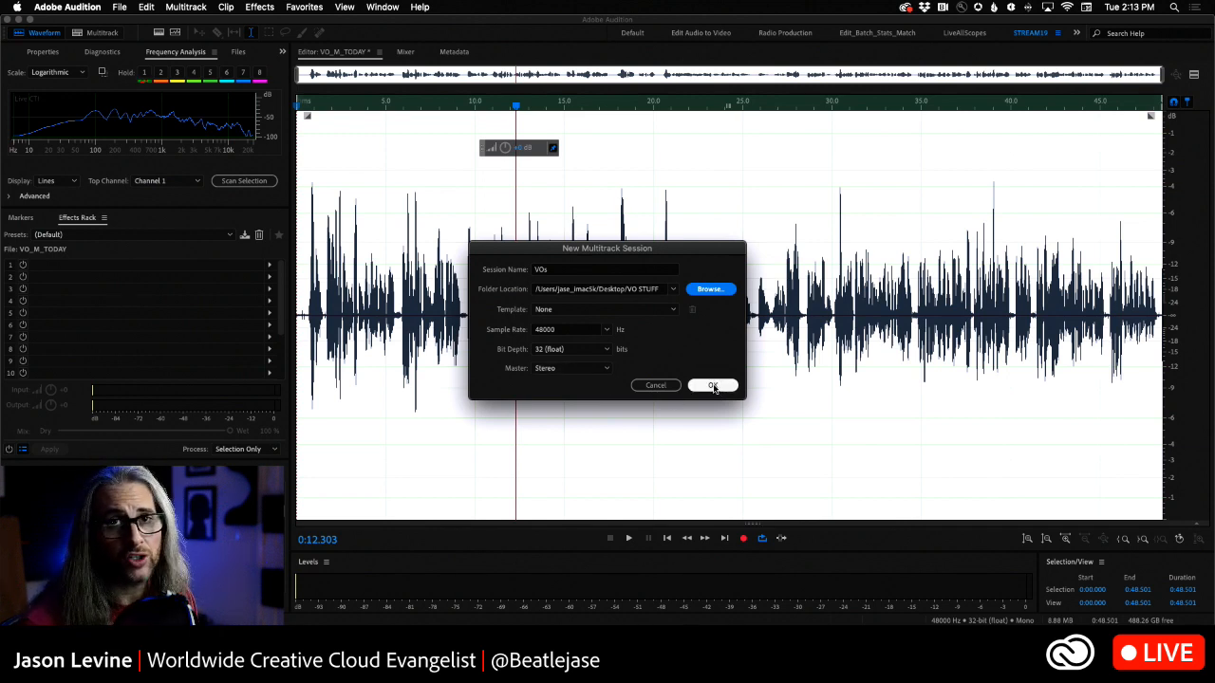
- Keep Stereo as the session's master format, with 48000 Hz and 32 (float), and create the session
{"action": "left_click", "coordinate": [581, 368]}
{"action": "left_click", "coordinate": [767, 365]}
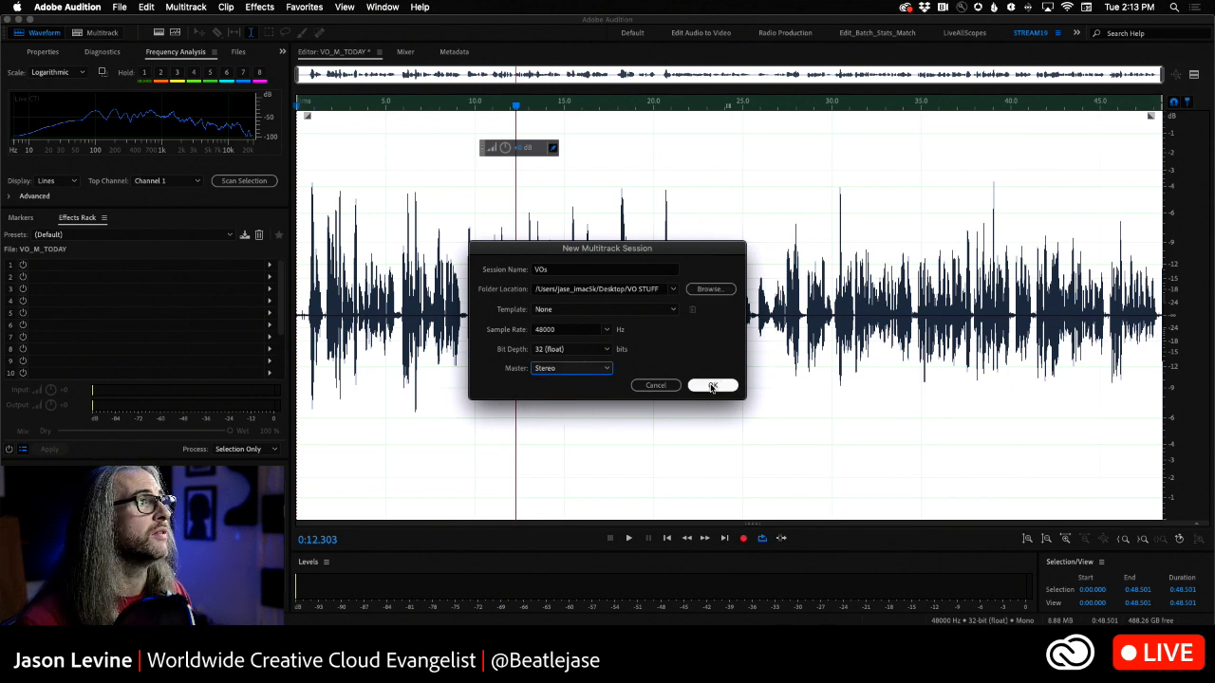
{"action": "left_click", "coordinate": [711, 386]}
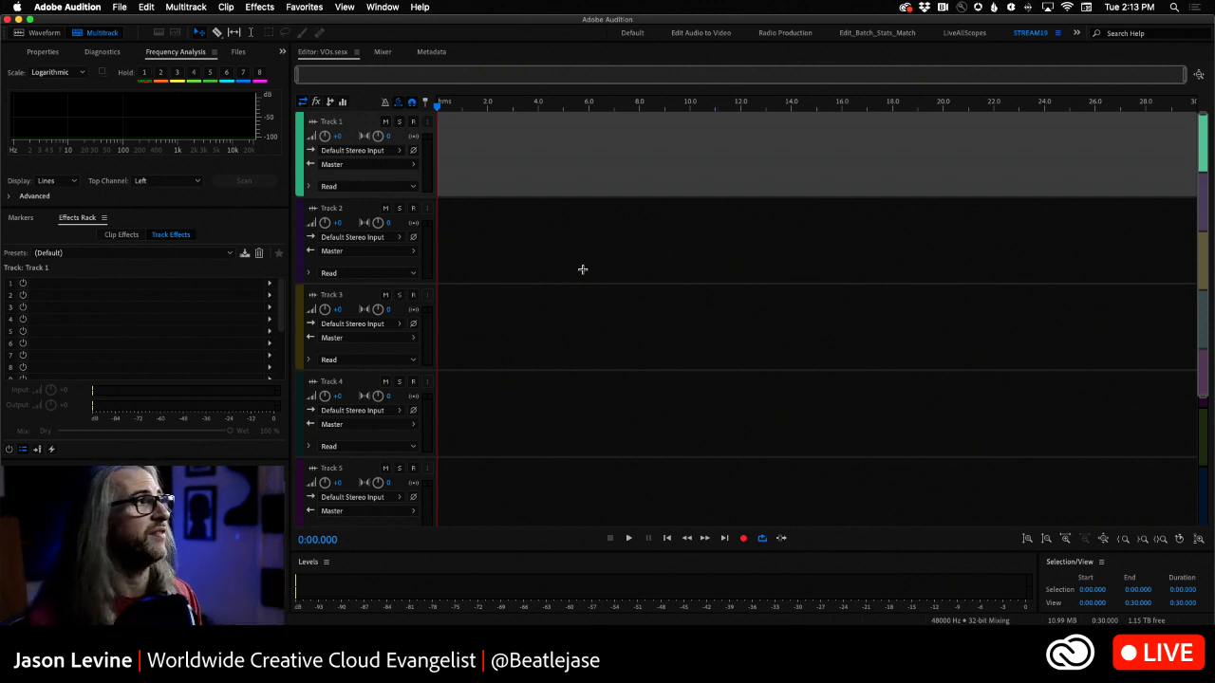
- Rename Track 1 as VOICE OVER
{"action": "left_click", "coordinate": [338, 122]}
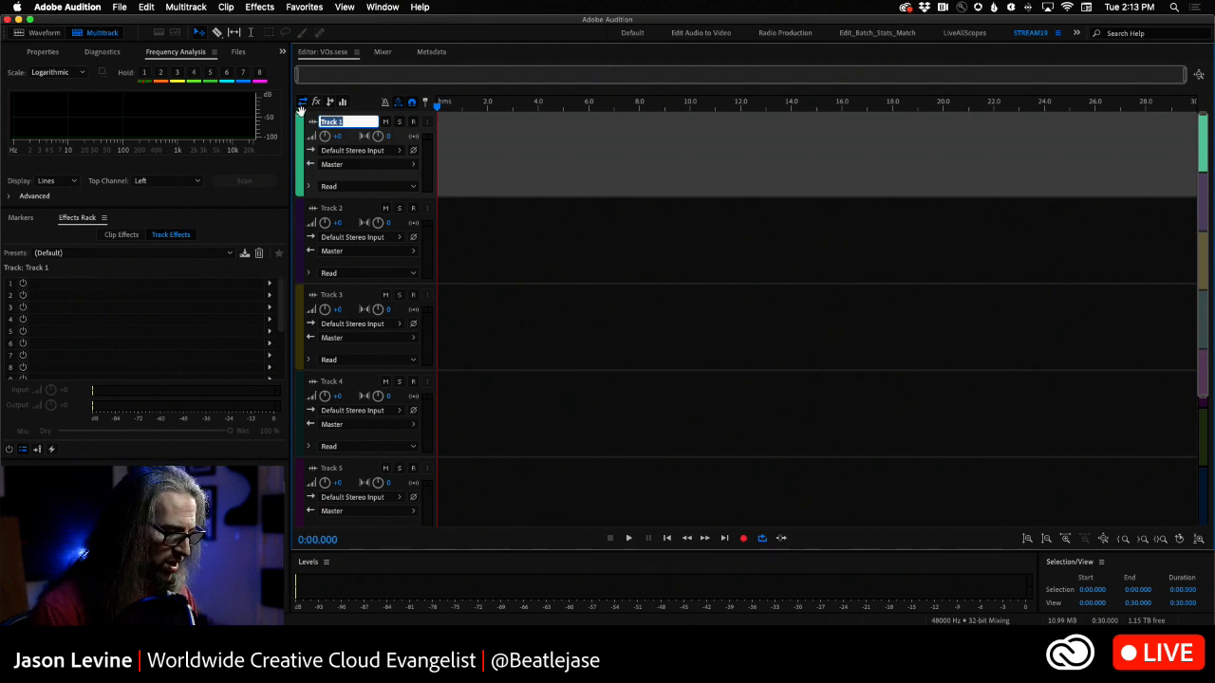
{"action": "type", "text": "VOICE OVER"}
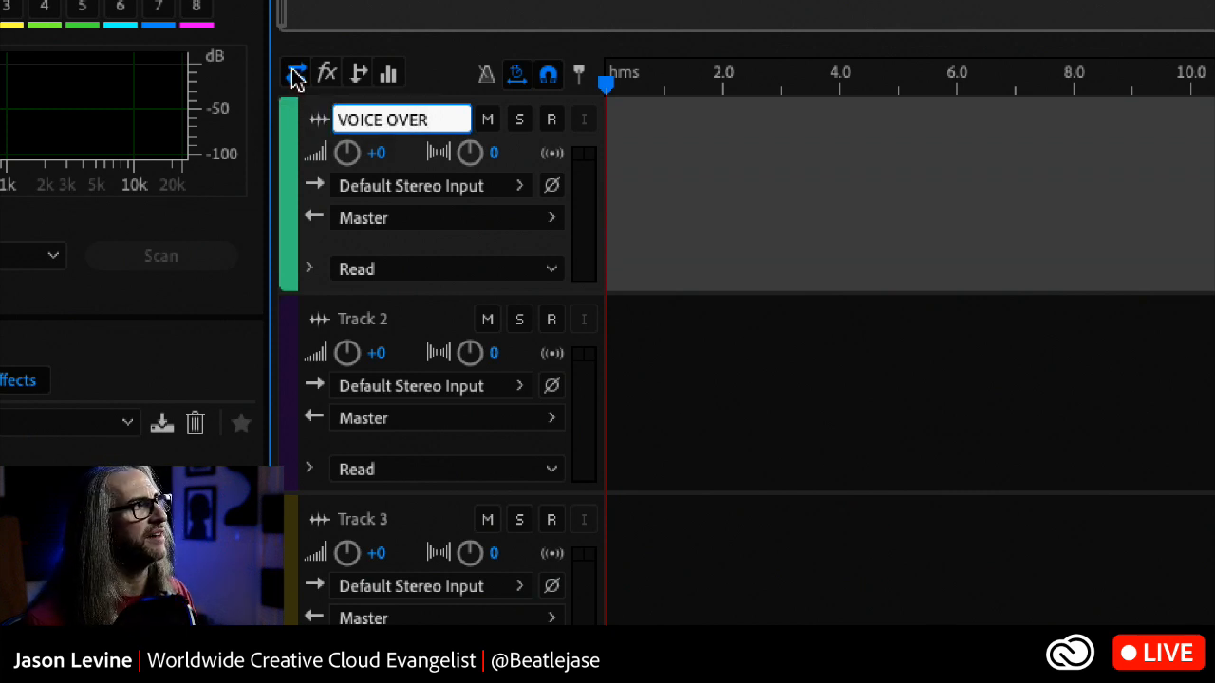
- View the effects, sends and EQ controls in the track headers, and return to the inputs/outputs view
{"action": "left_click", "coordinate": [326, 76]}
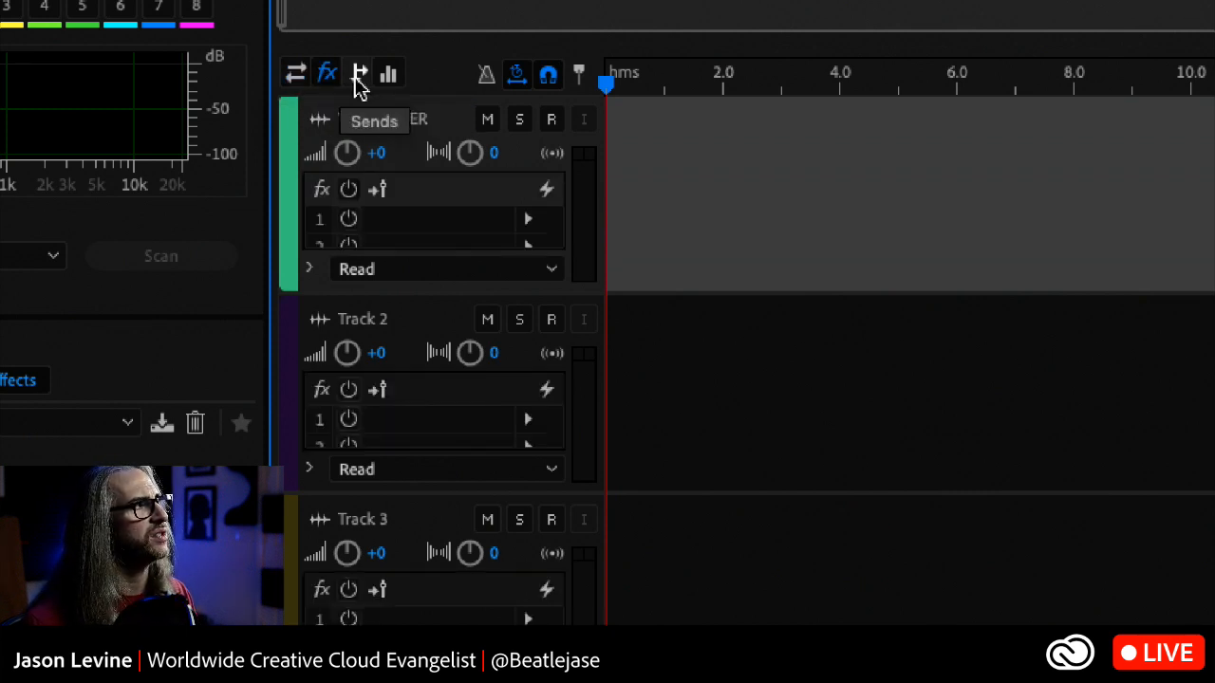
{"action": "left_click", "coordinate": [358, 76]}
{"action": "left_click", "coordinate": [385, 80]}
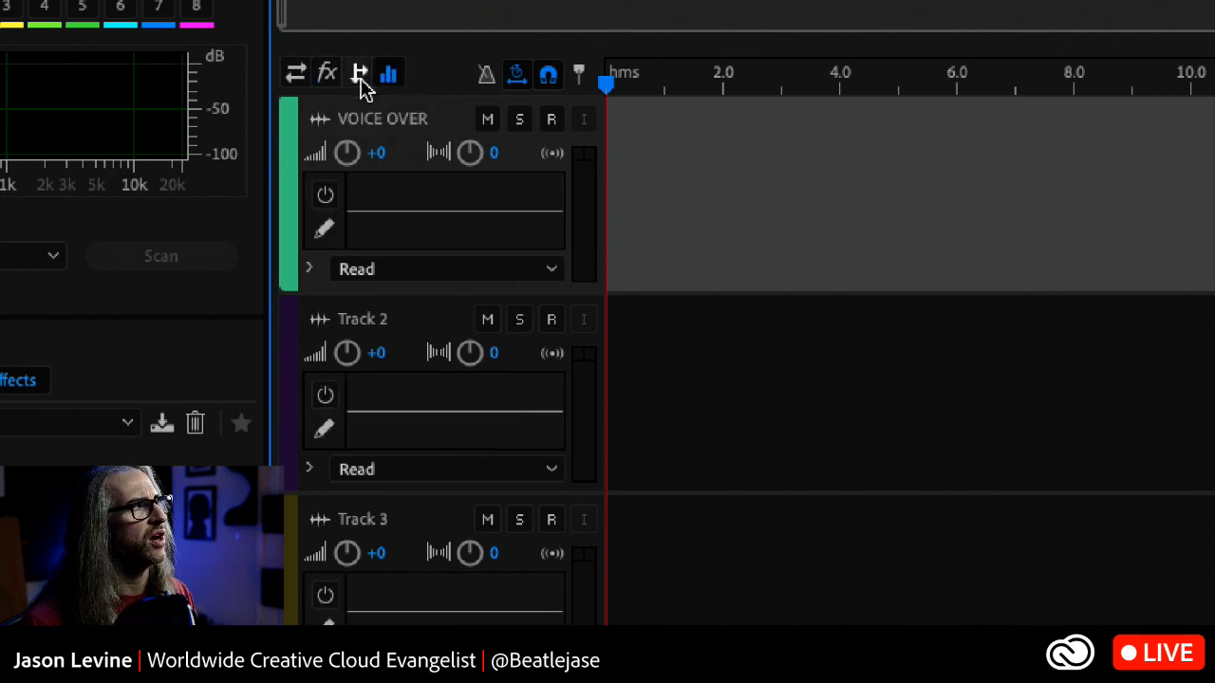
{"action": "left_click", "coordinate": [294, 76]}
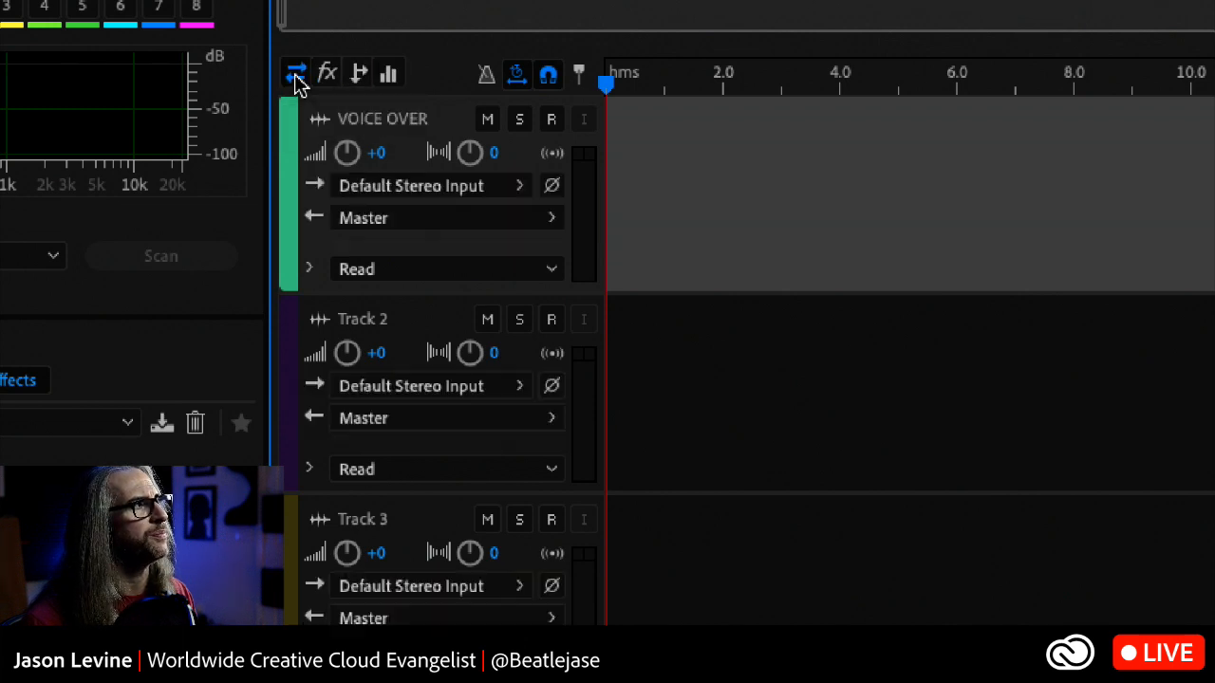
- Examine the Mono and Stereo input choices for the VOICE OVER track without changing its input
{"action": "left_click", "coordinate": [516, 189]}
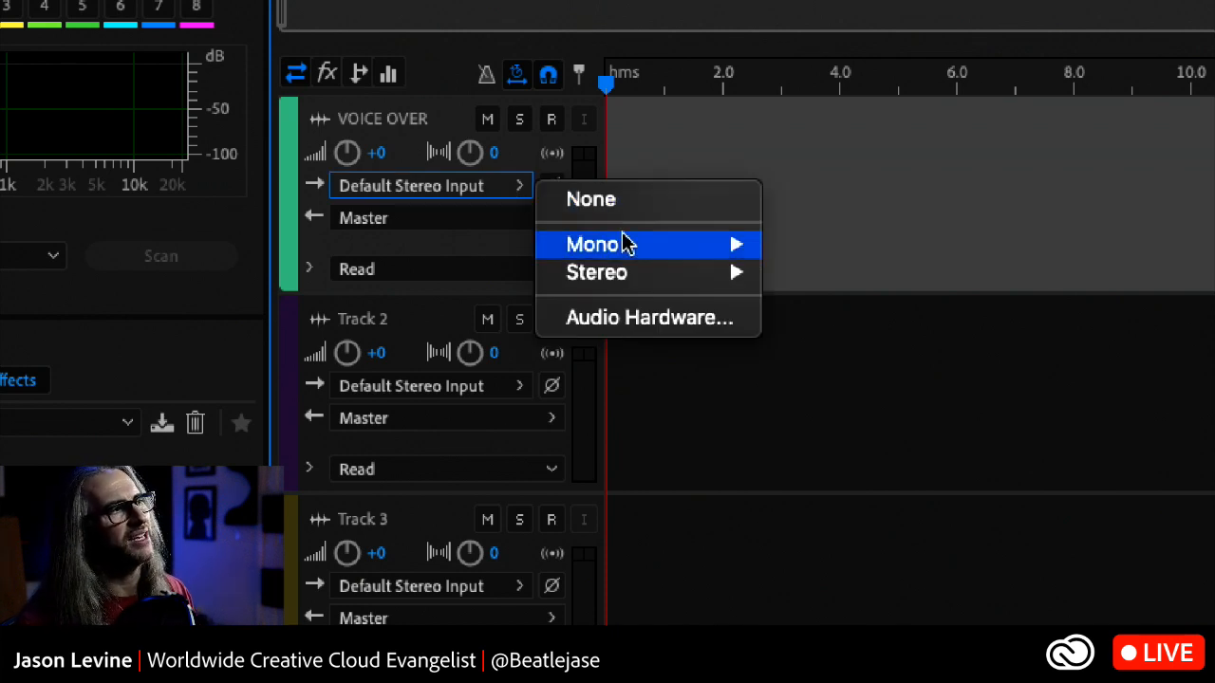
{"action": "mouse_move", "coordinate": [627, 249]}
{"action": "mouse_move", "coordinate": [630, 271]}
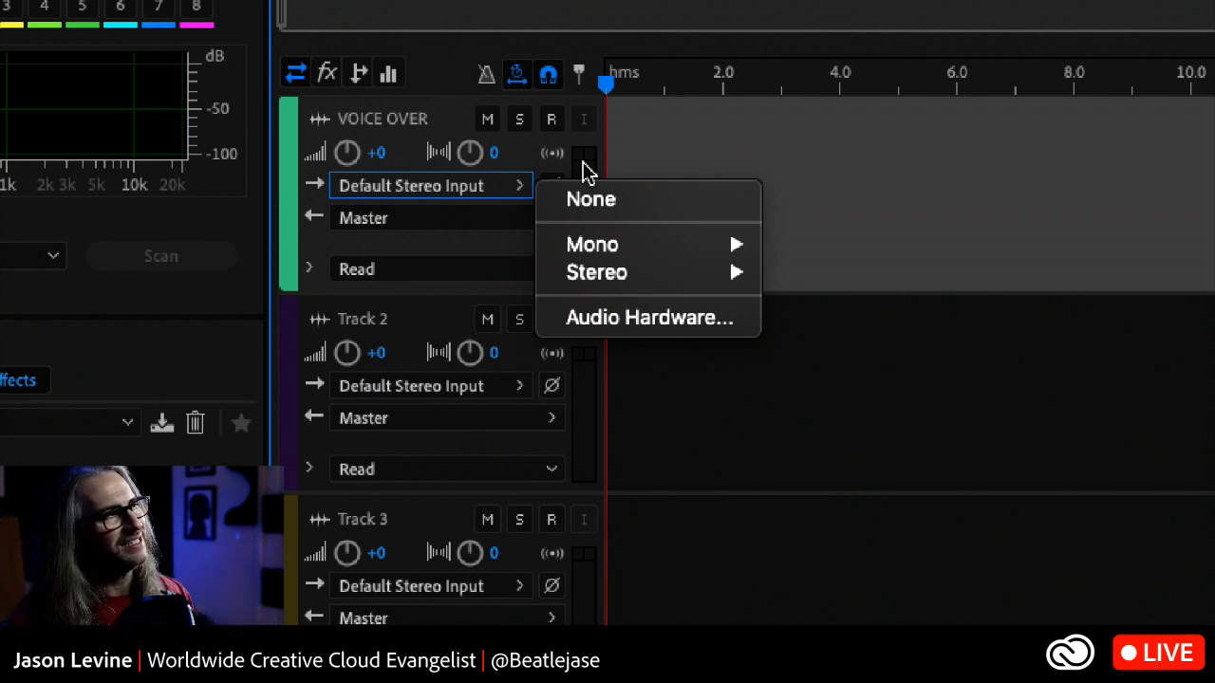
{"action": "left_click", "coordinate": [749, 162]}
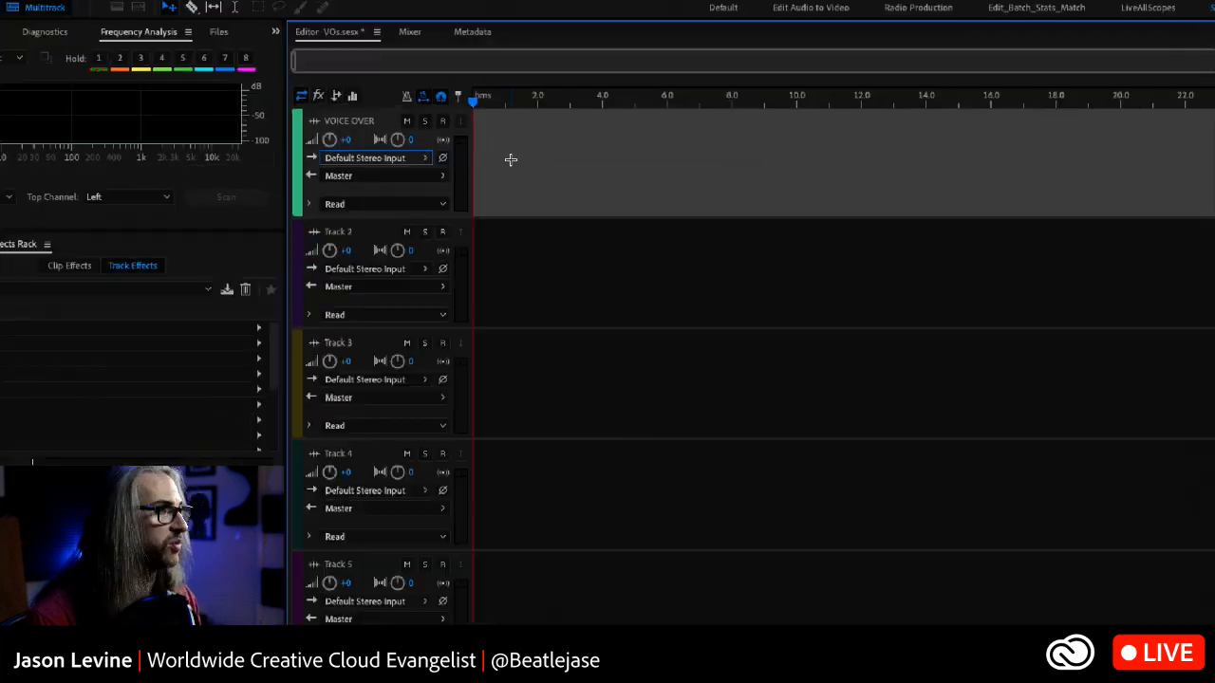
- Add a mono audio track below the VOICE OVER track
{"action": "left_click", "coordinate": [267, 7]}
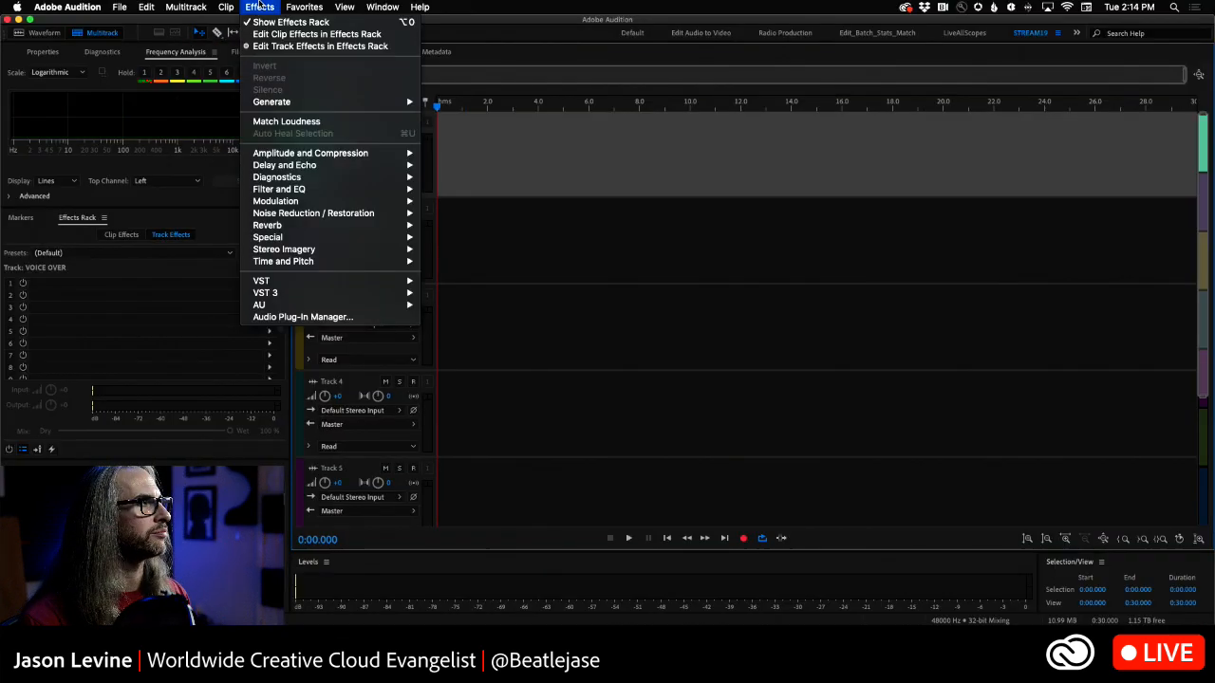
{"action": "mouse_move", "coordinate": [169, 6]}
{"action": "mouse_move", "coordinate": [185, 26]}
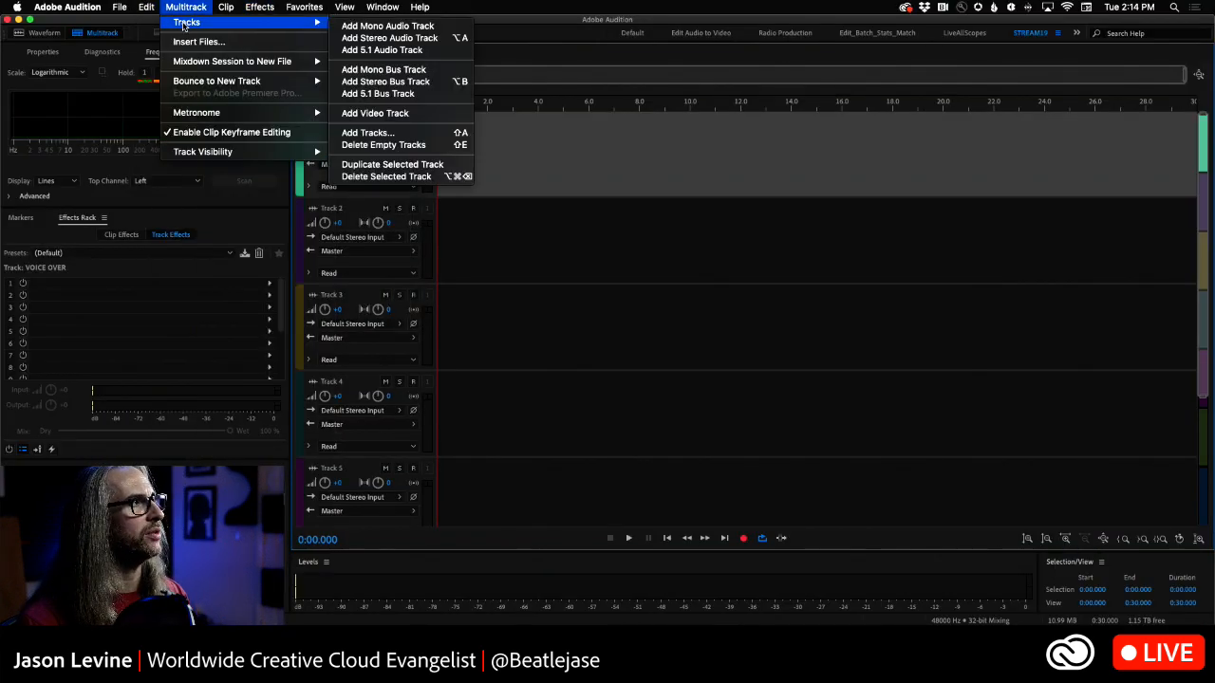
{"action": "left_click", "coordinate": [446, 28]}
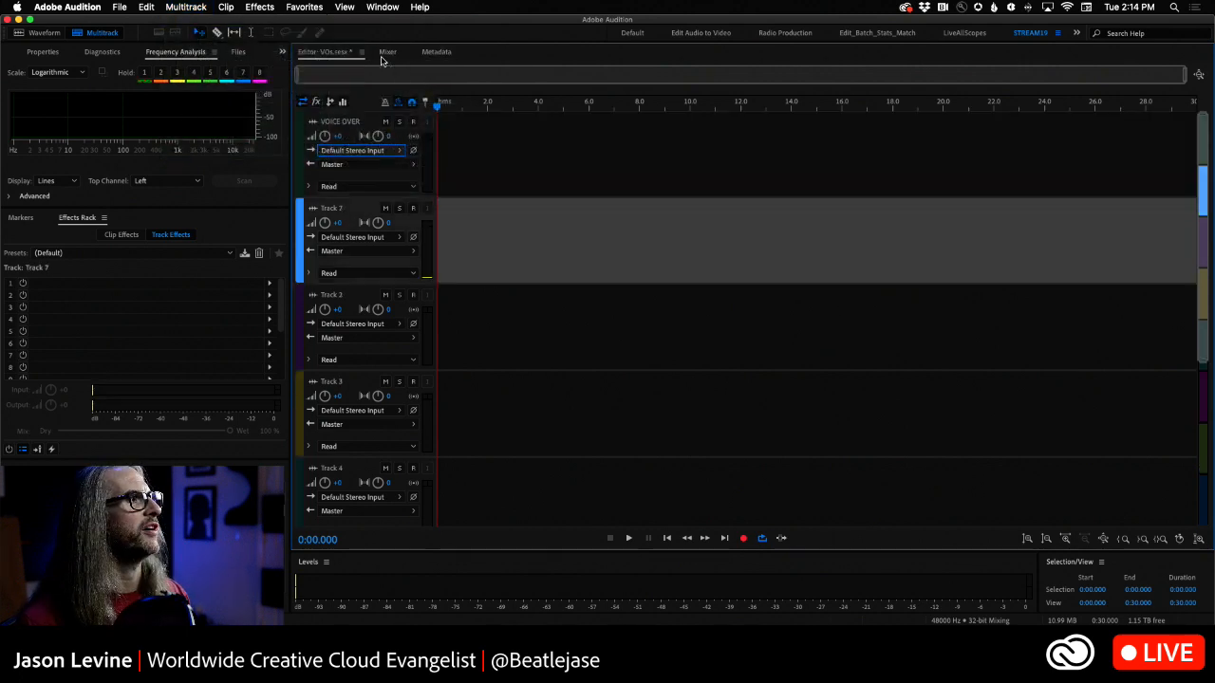
- Check the mono input list of the original stereo VOICE OVER track, leaving Default Stereo Input in place
{"action": "left_click", "coordinate": [397, 150]}
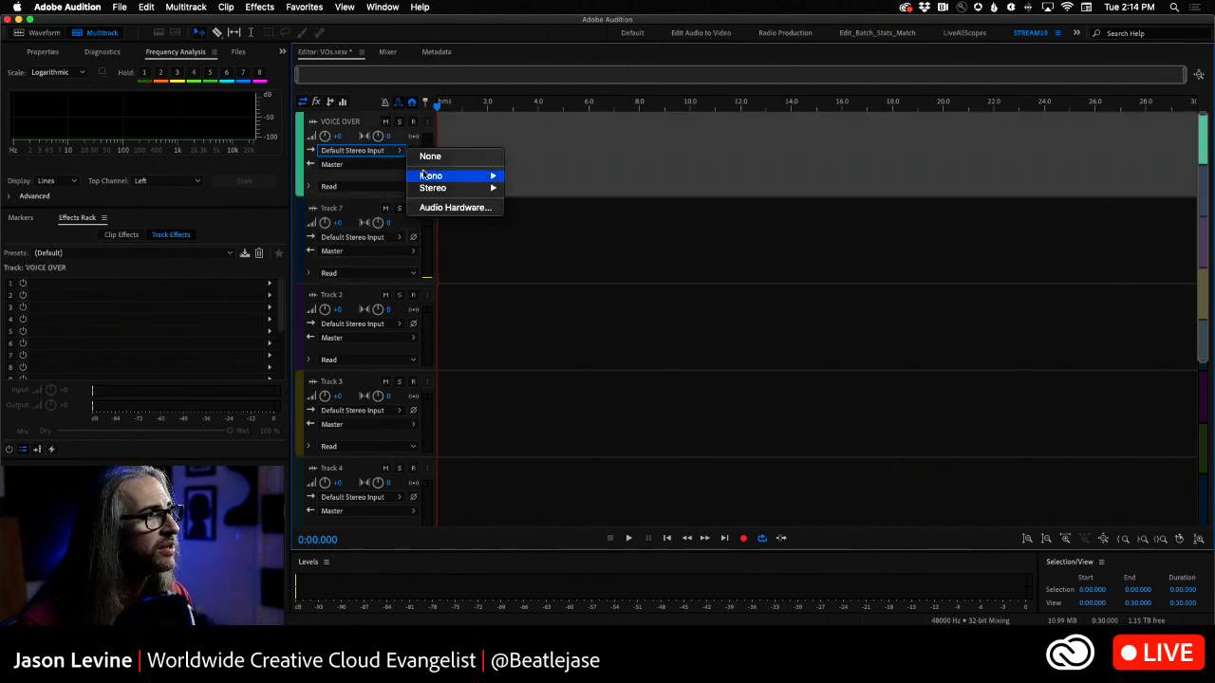
{"action": "mouse_move", "coordinate": [429, 177]}
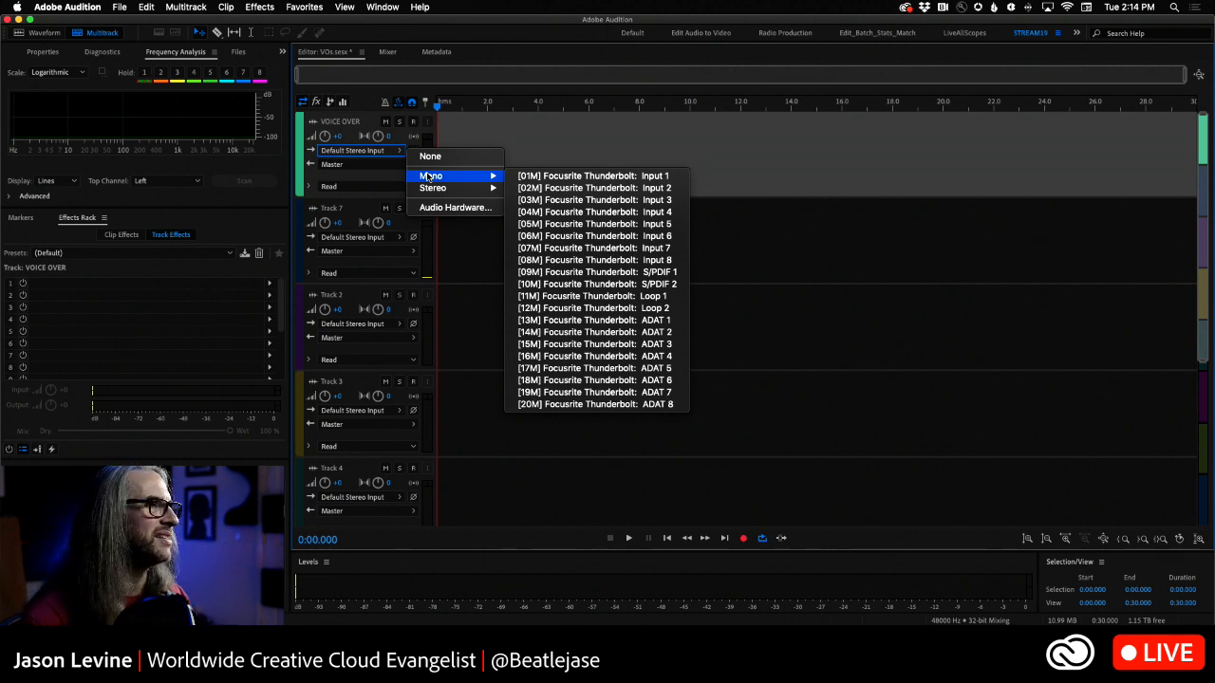
{"action": "left_click", "coordinate": [464, 139]}
- Rename the new mono track as VOICE OVER and set its input to mono [06M] Focusrite Thunderbolt: Input 6
{"action": "left_click", "coordinate": [333, 210]}
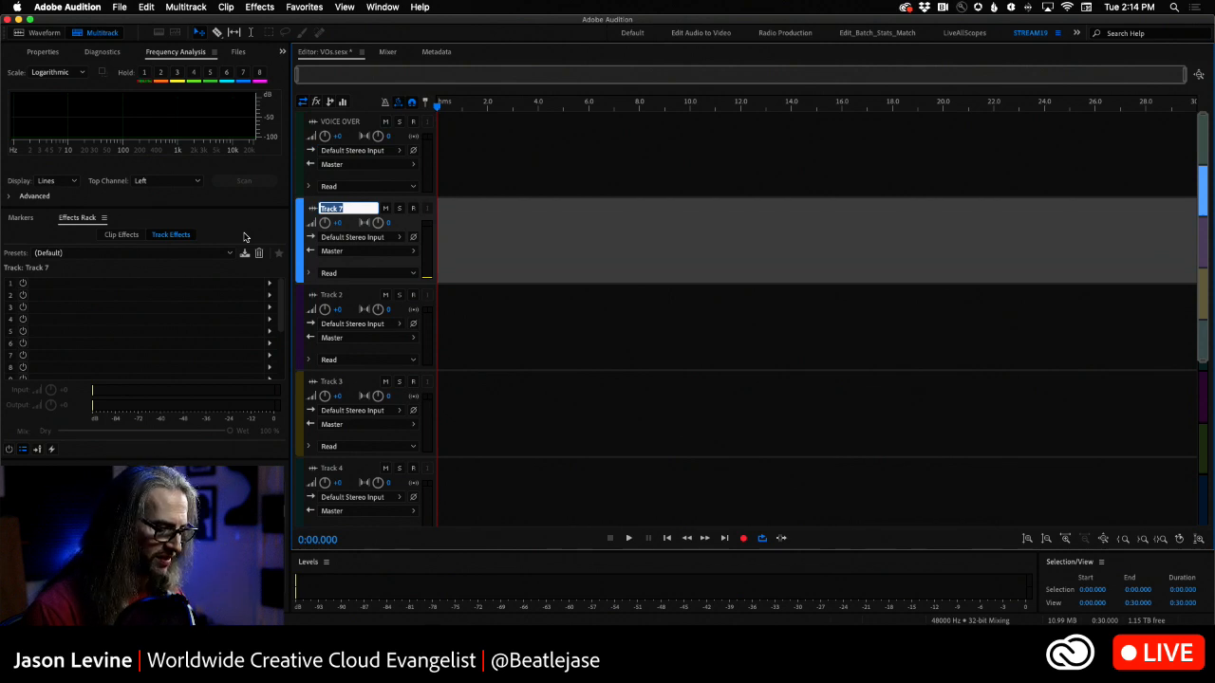
{"action": "type", "text": "VOICE OVER"}
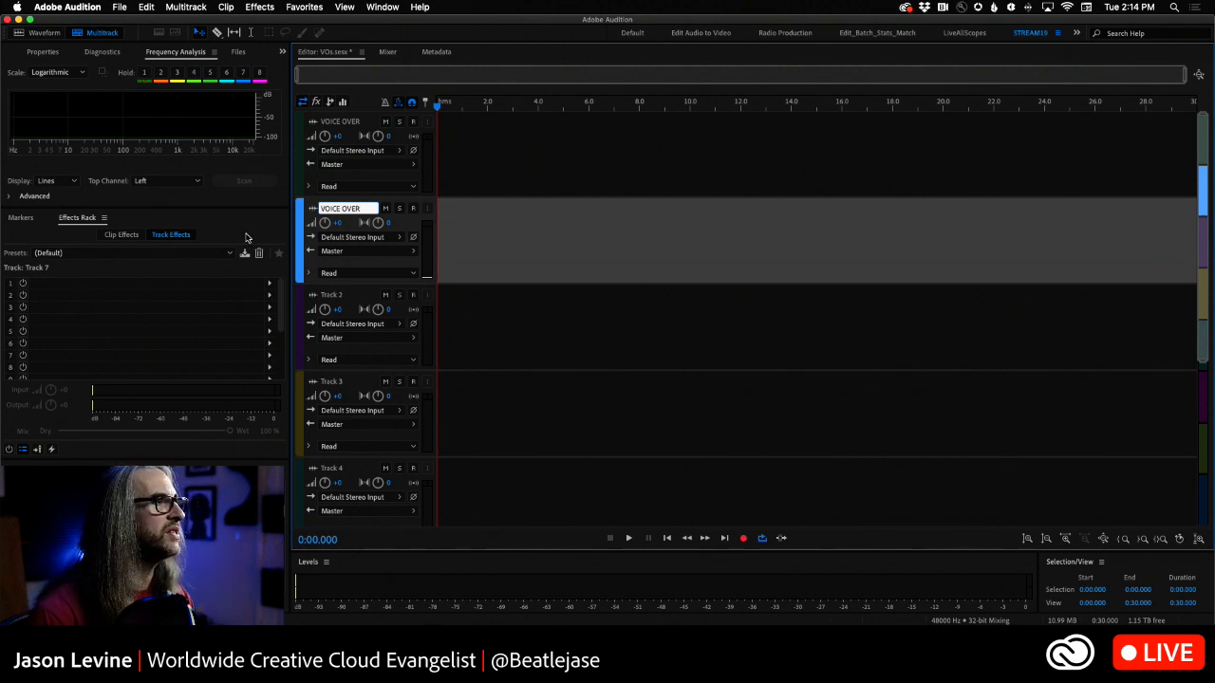
{"action": "left_click", "coordinate": [353, 238]}
{"action": "mouse_move", "coordinate": [434, 267]}
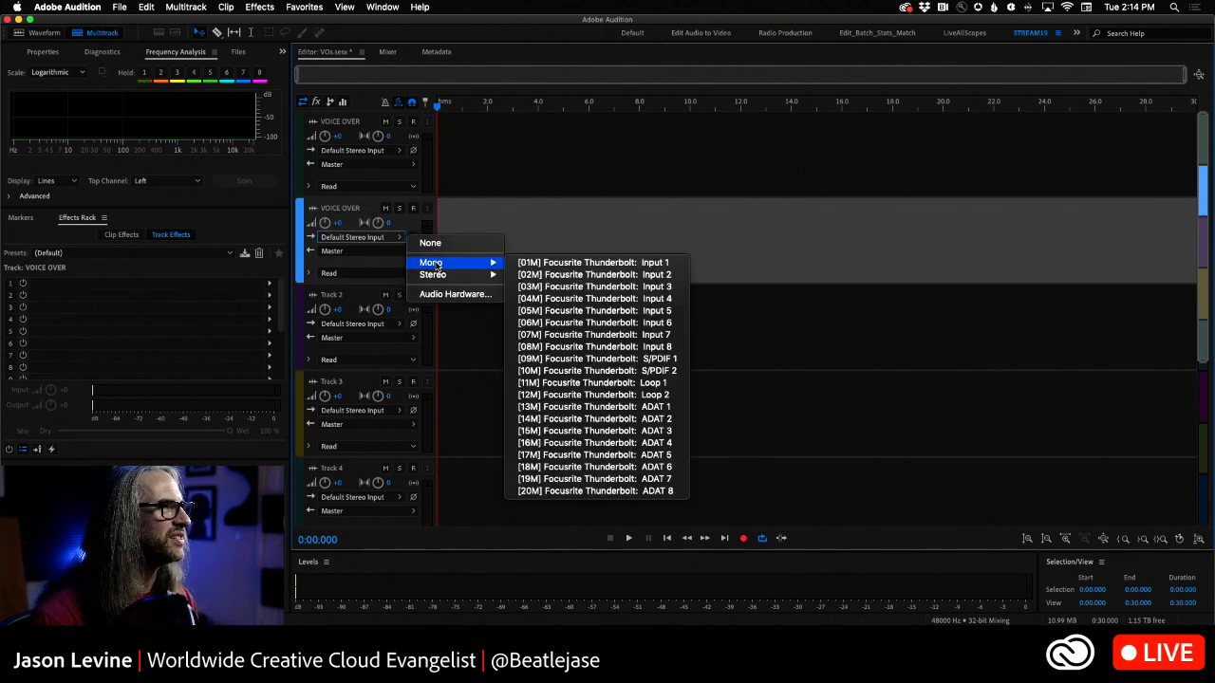
{"action": "left_click", "coordinate": [596, 322]}
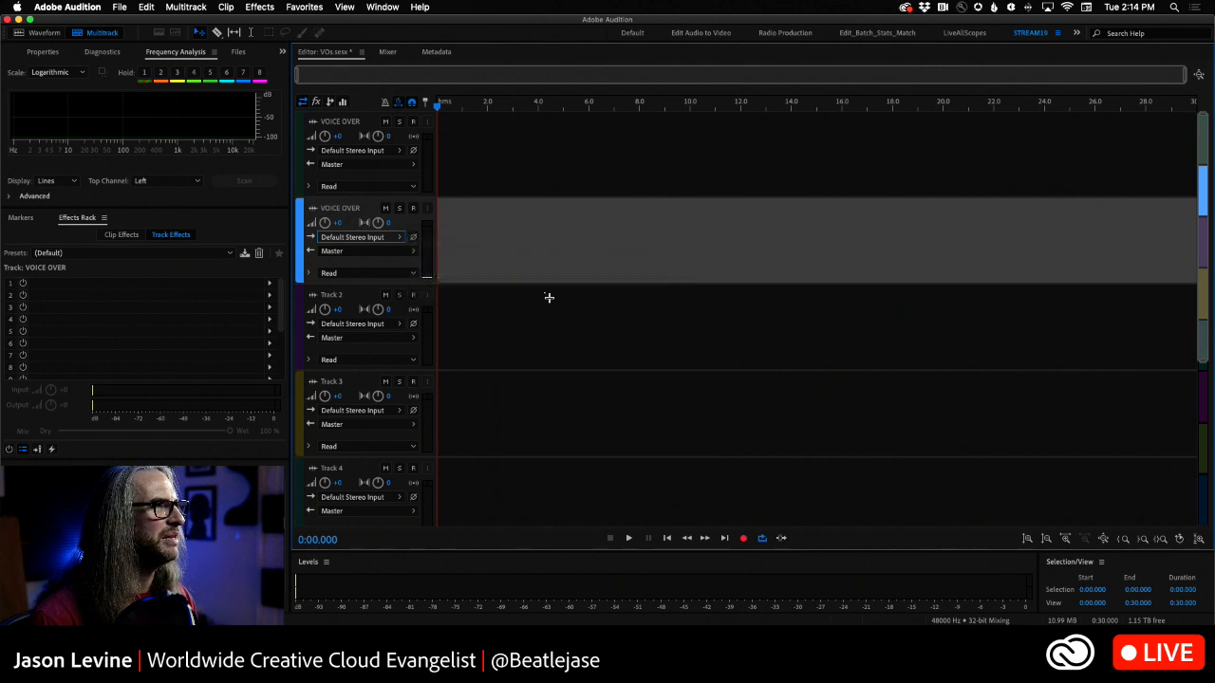
- Arm the mono VOICE OVER track and record about 7 seconds of voice from the session start
{"action": "left_click", "coordinate": [412, 208]}
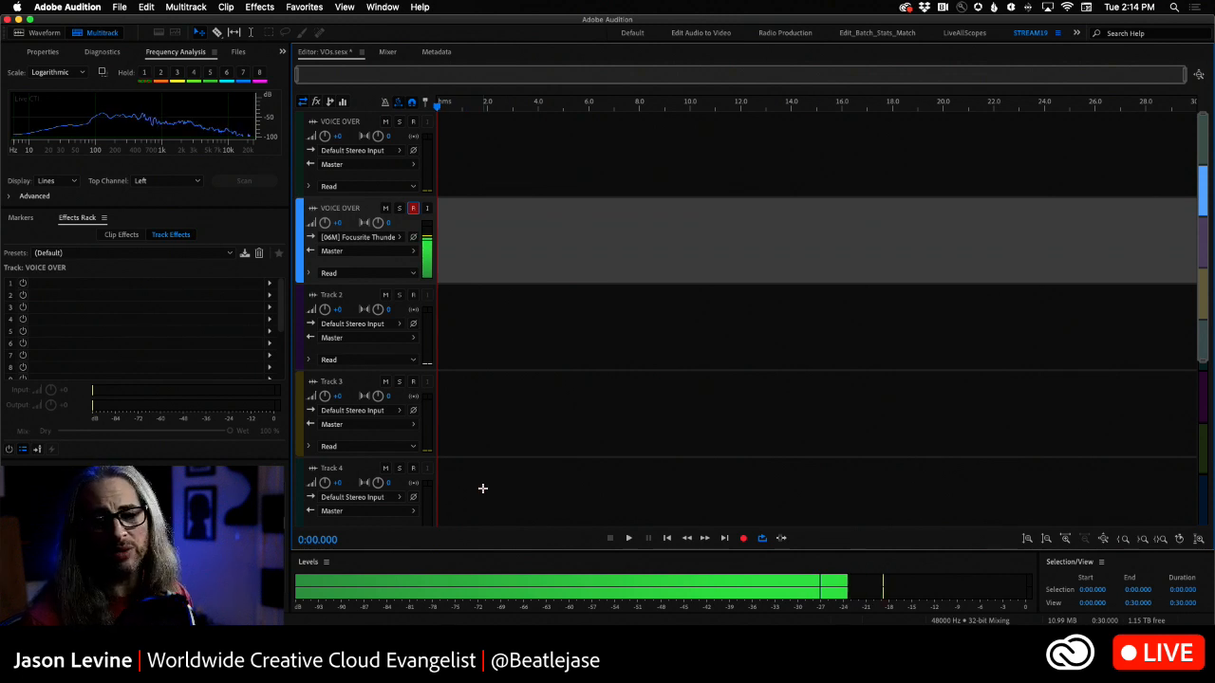
{"action": "left_click", "coordinate": [743, 538]}
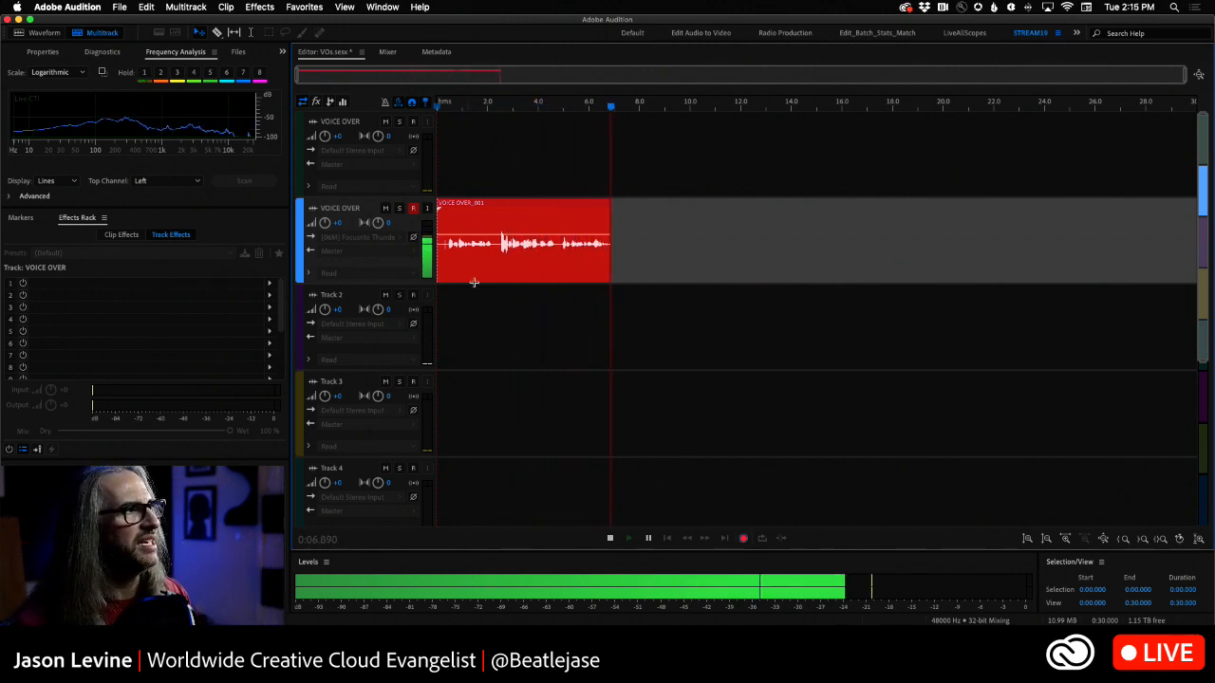
{"action": "key", "text": "space"}
- Play back the take from near the start while raising the mono track's volume to +10.2, stop playback, and mute the track
{"action": "left_click_drag", "start_coordinate": [615, 108], "coordinate": [440, 108]}
{"action": "left_click_drag", "start_coordinate": [324, 224], "coordinate": [310, 176]}
{"action": "key", "text": "space"}
{"action": "left_click_drag", "start_coordinate": [324, 224], "coordinate": [321, 204]}
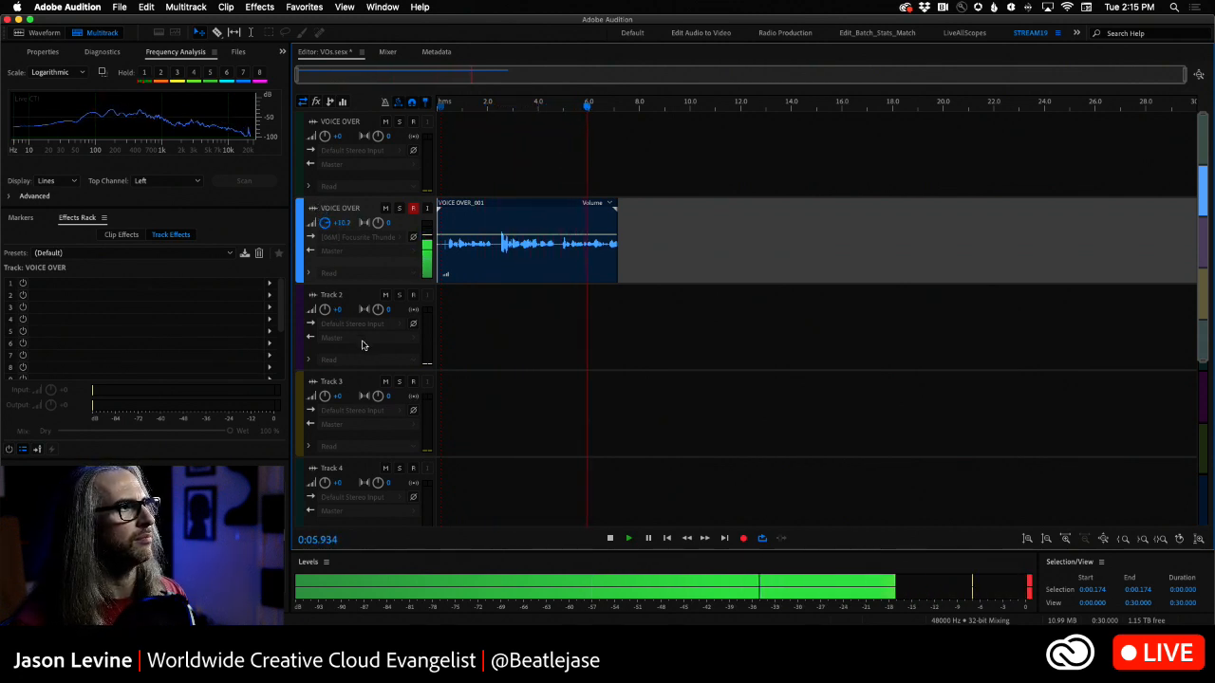
{"action": "key", "text": "space"}
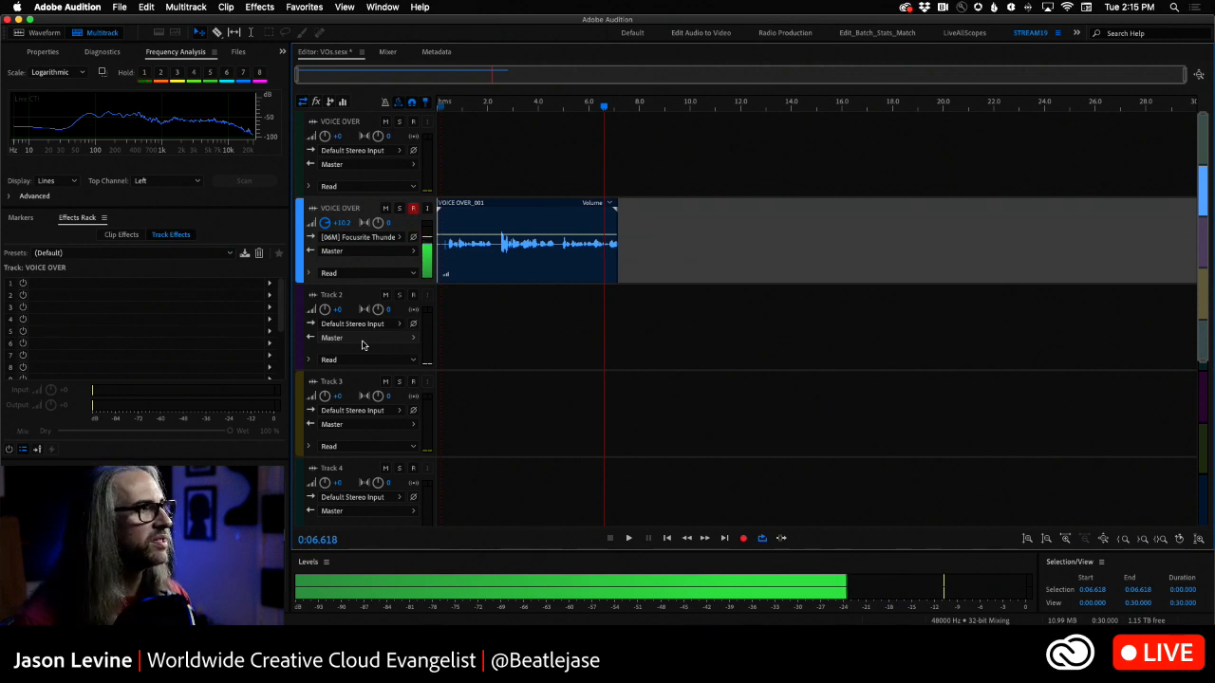
{"action": "left_click", "coordinate": [385, 208]}
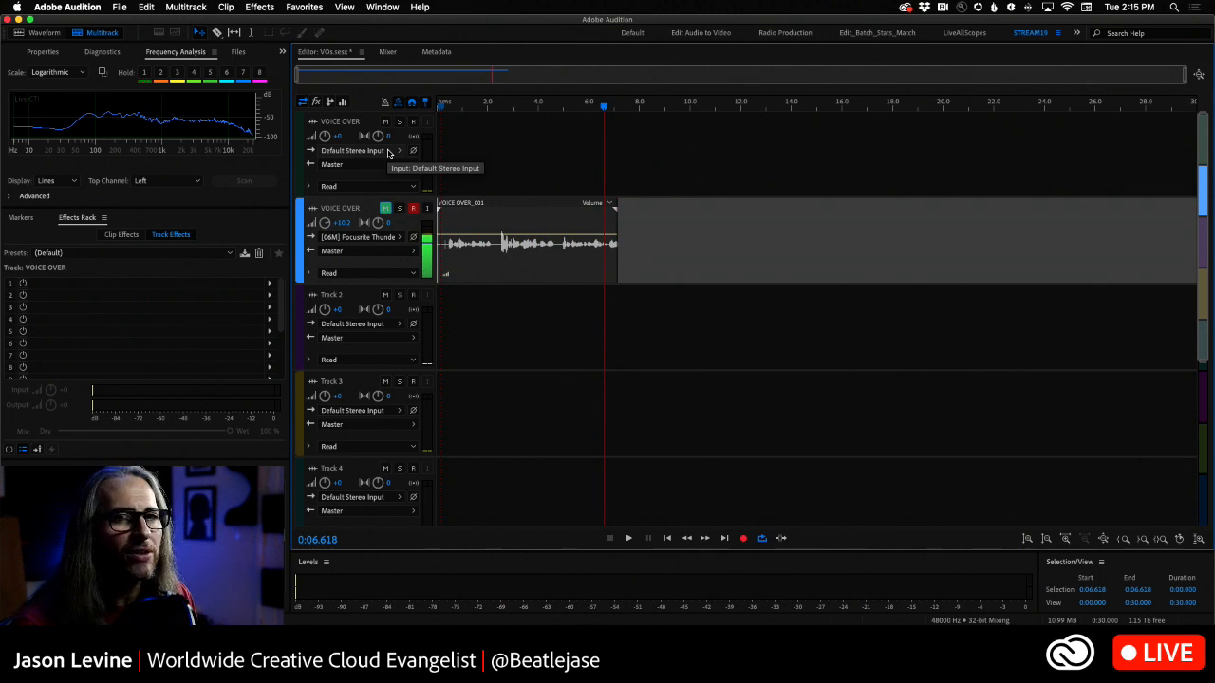
- Set the original stereo VOICE OVER track's input to mono [06M] Focusrite Thunderbolt: Input 6
{"action": "left_click", "coordinate": [387, 153]}
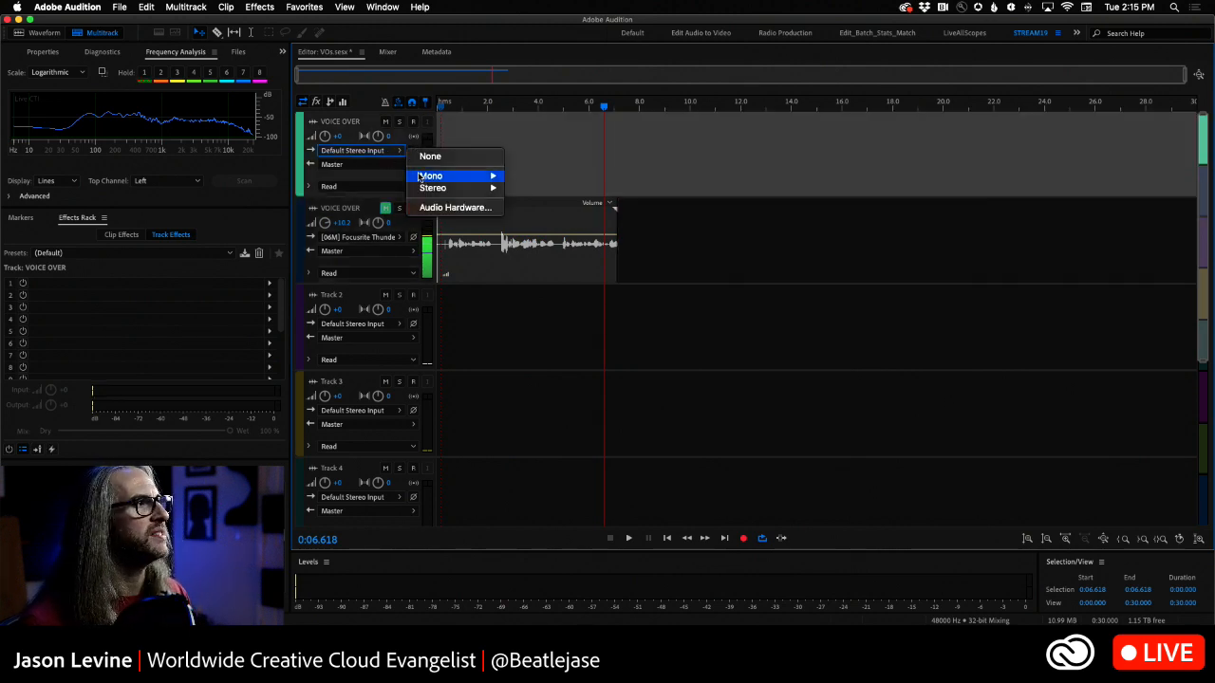
{"action": "mouse_move", "coordinate": [465, 176]}
{"action": "left_click", "coordinate": [570, 235]}
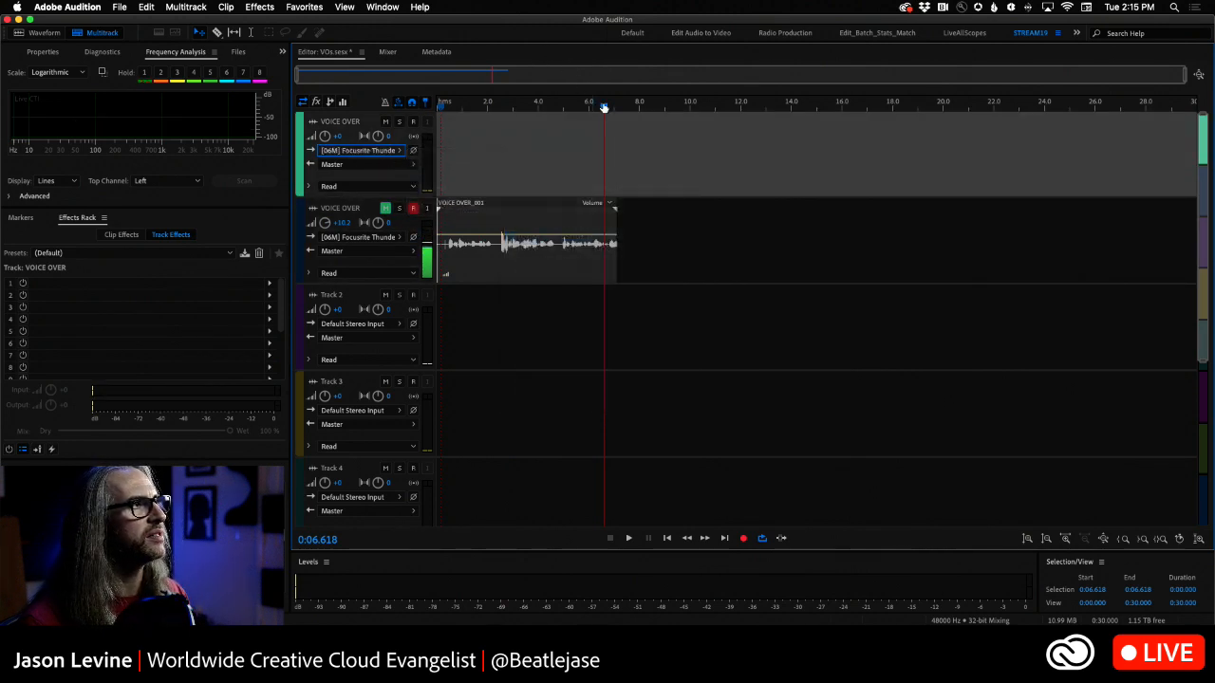
- Disarm the mono VOICE OVER track, arm the stereo one, and record about 4.4 seconds of voice from the session start
{"action": "key", "text": "Home"}
{"action": "left_click", "coordinate": [413, 209]}
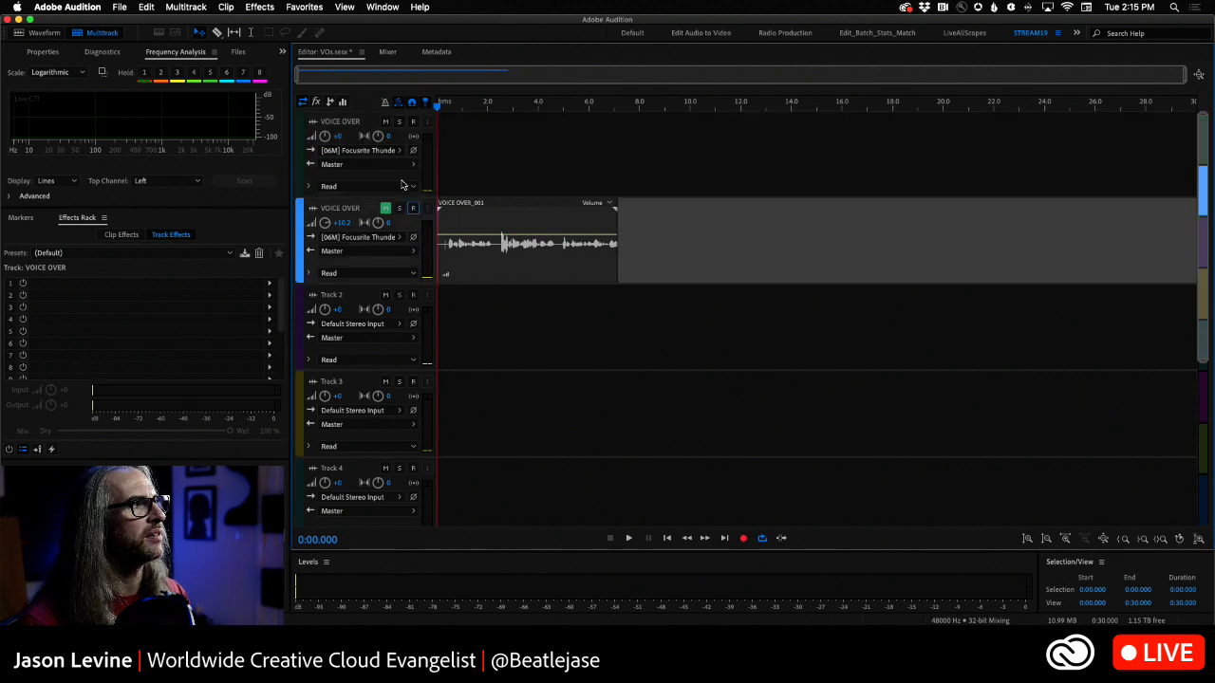
{"action": "left_click", "coordinate": [413, 122]}
{"action": "left_click", "coordinate": [743, 538]}
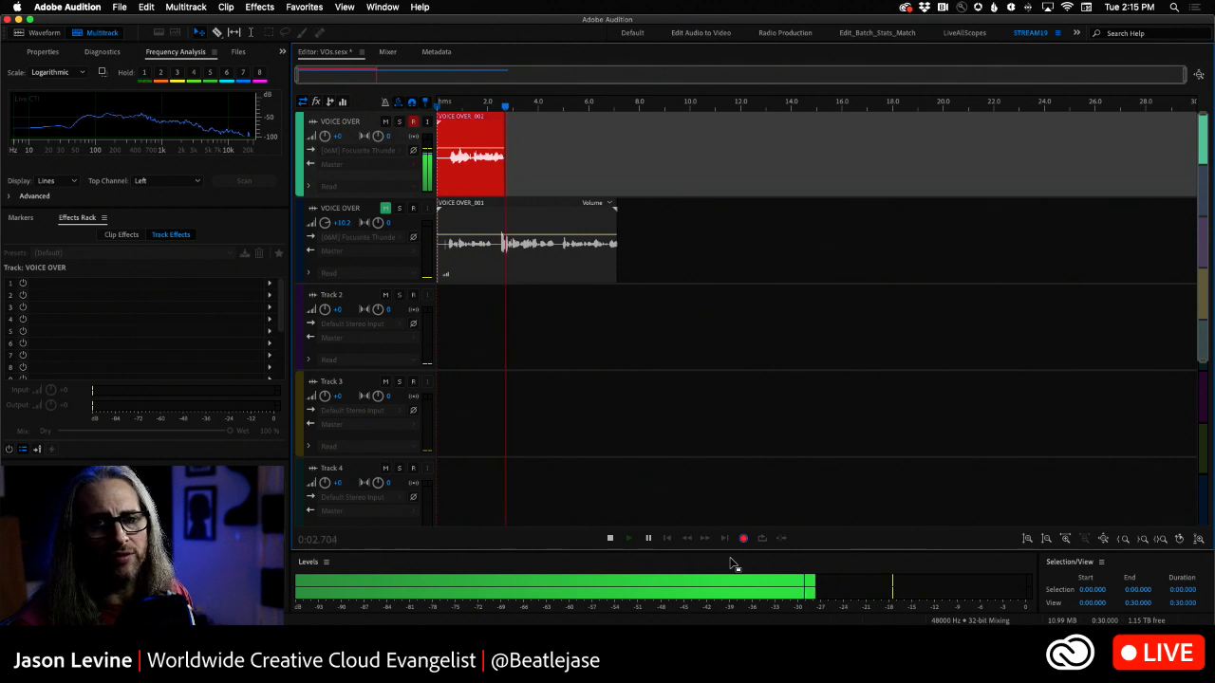
{"action": "key", "text": "space"}
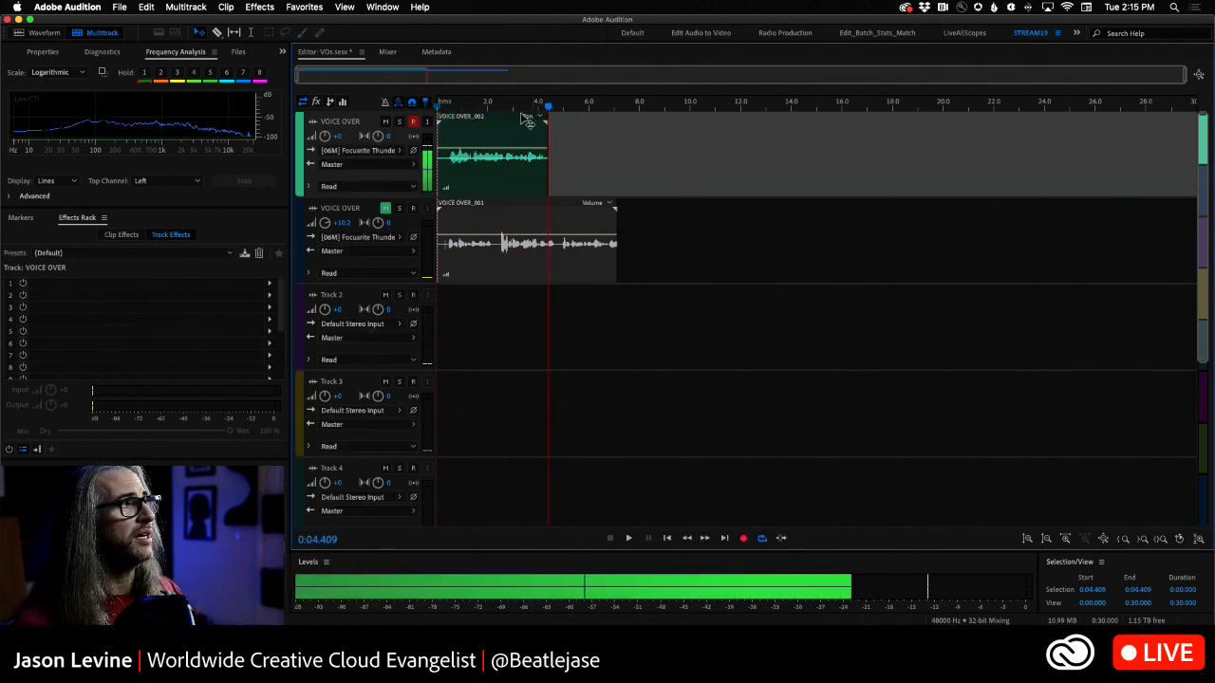
- Play back the new take from near its start, inspect clip VOICE OVER_002 in the waveform editor, and return to the multitrack session
{"action": "left_click", "coordinate": [443, 106]}
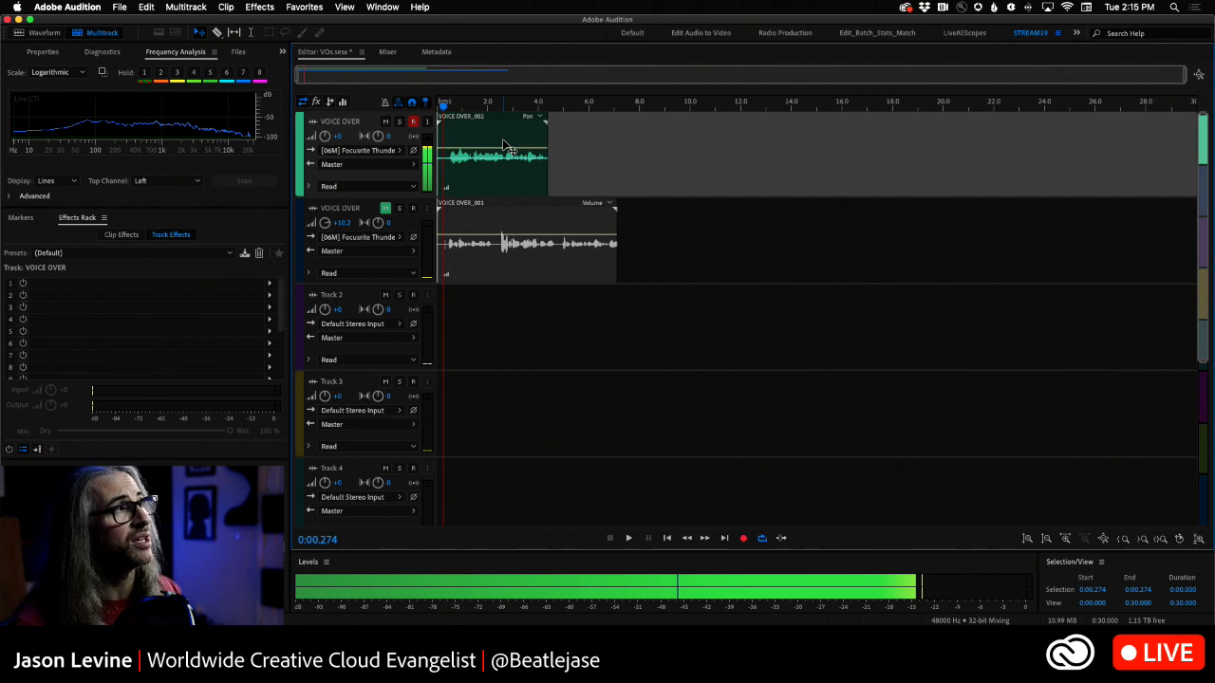
{"action": "key", "text": "space"}
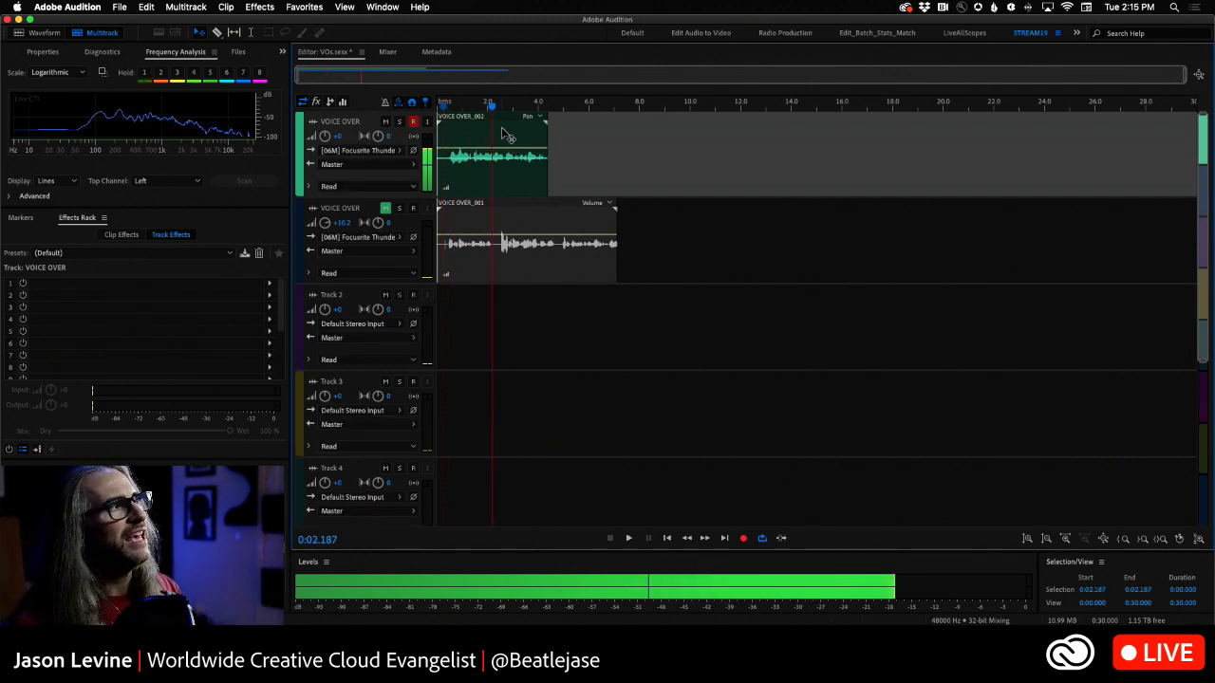
{"action": "double_click", "coordinate": [509, 144]}
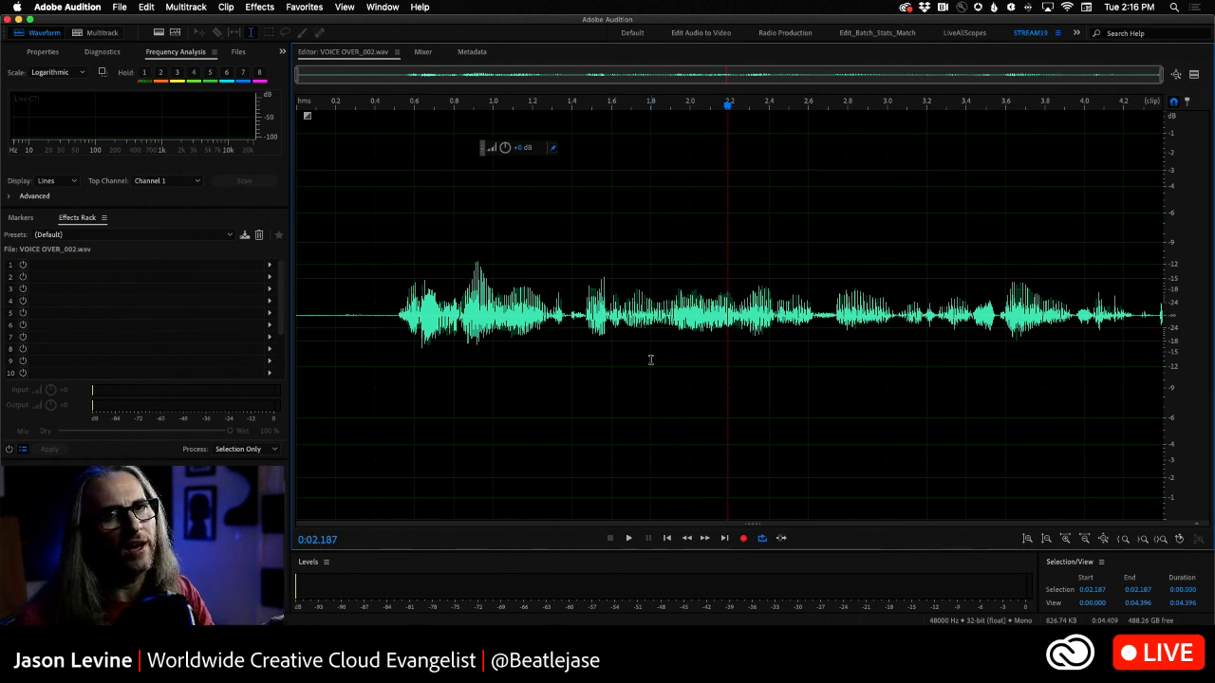
{"action": "left_click", "coordinate": [93, 33]}
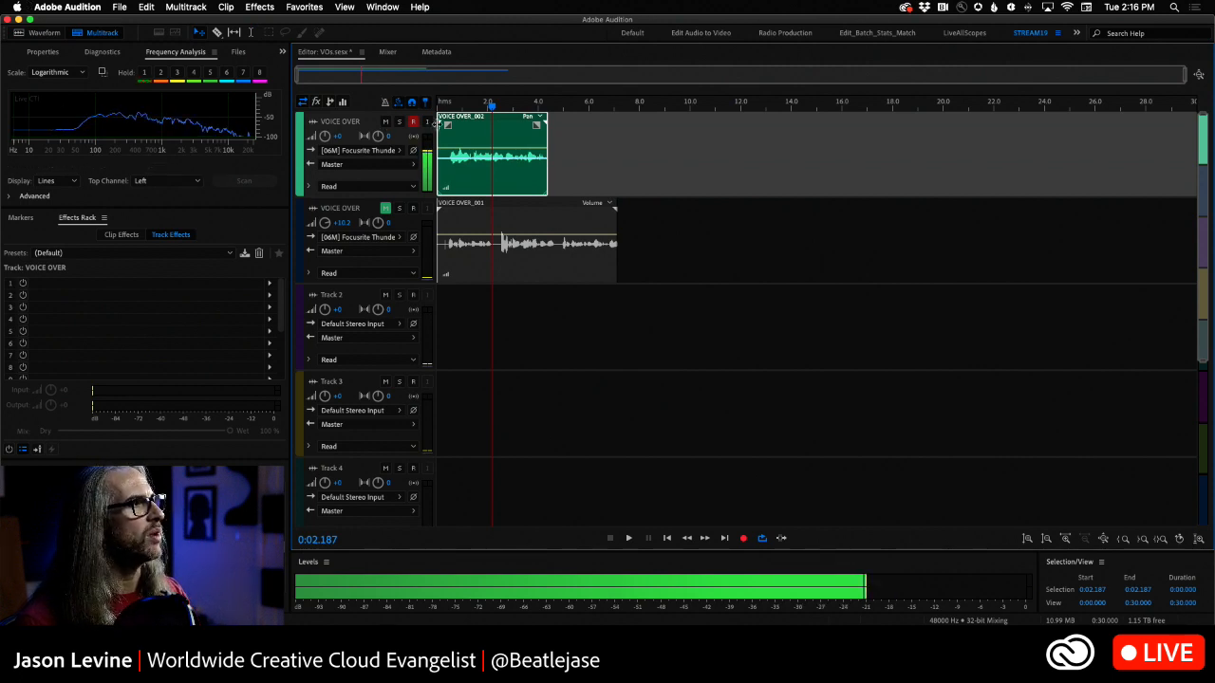
- Disarm and rearm the stereo VOICE OVER track and try its Monitor Input option
{"action": "left_click", "coordinate": [413, 123]}
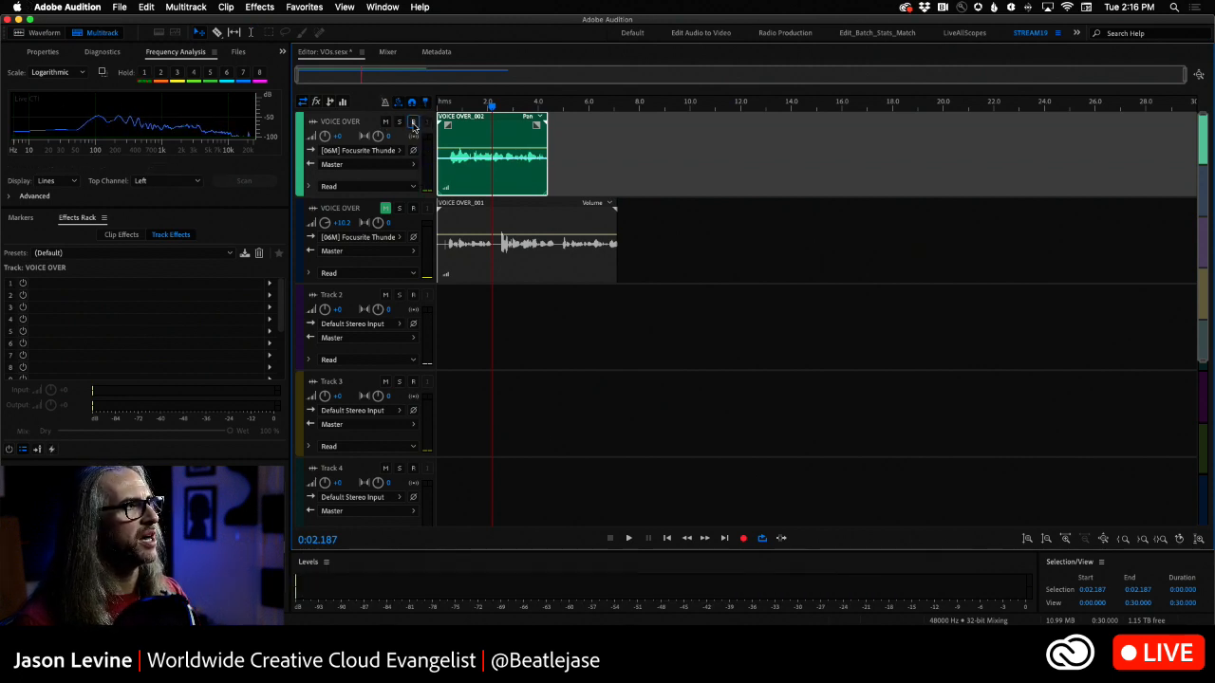
{"action": "left_click", "coordinate": [413, 122]}
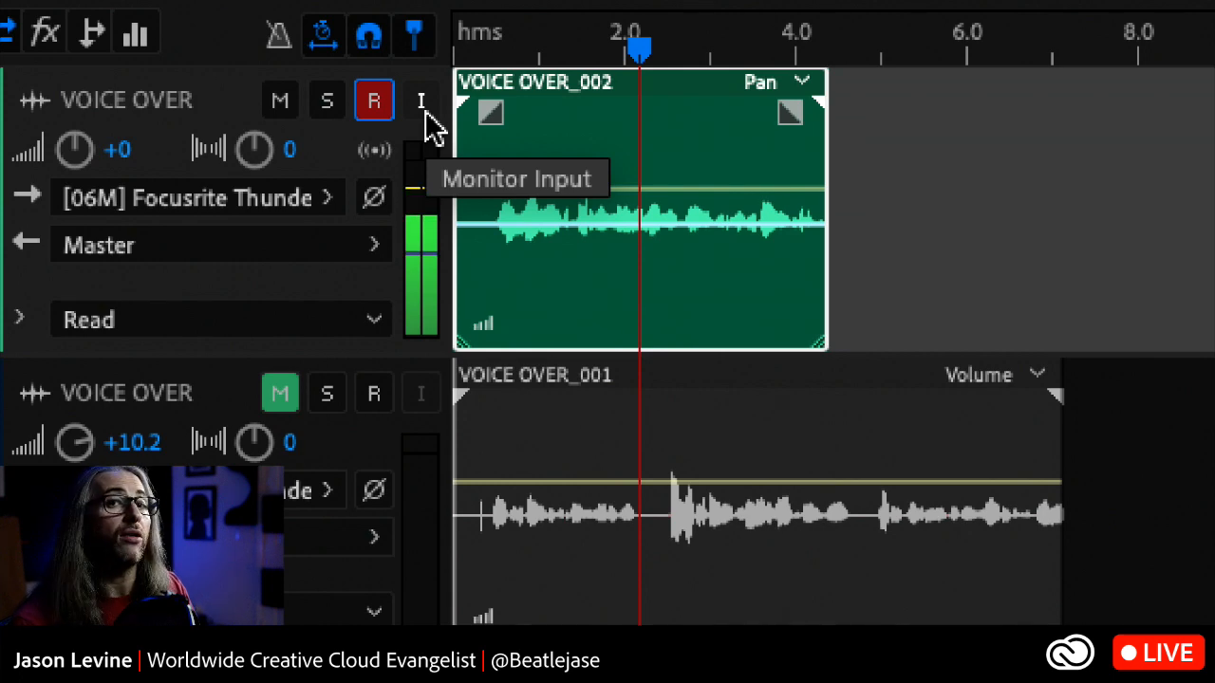
{"action": "left_click", "coordinate": [424, 109]}
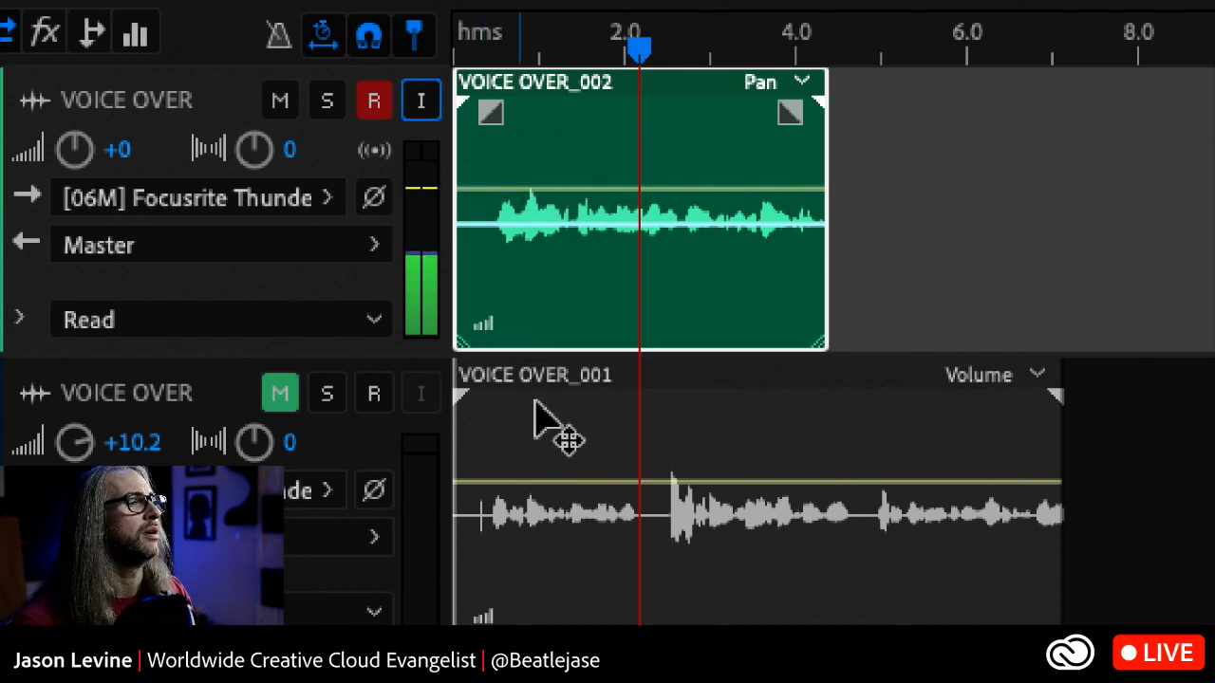
- Switch to Focusrite Control to examine the output routing mix of hardware inputs and software playback, and return to Audition
{"action": "key", "text": "super+Tab"}
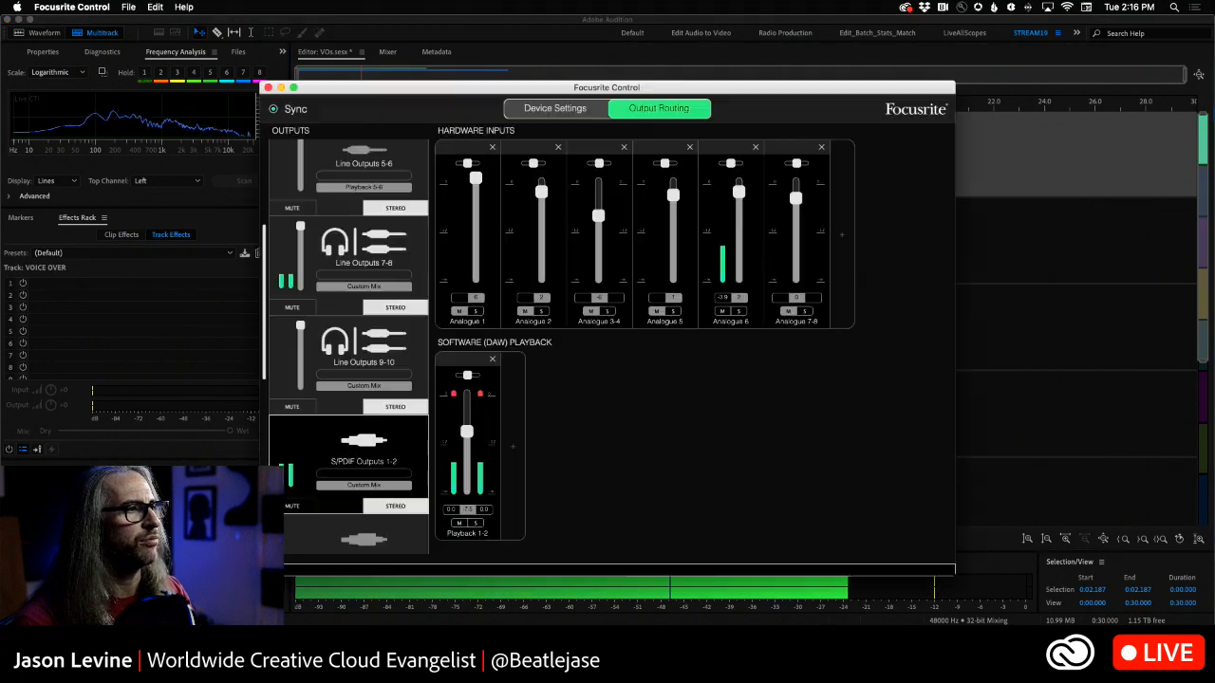
{"action": "left_click_drag", "start_coordinate": [422, 92], "coordinate": [523, 83]}
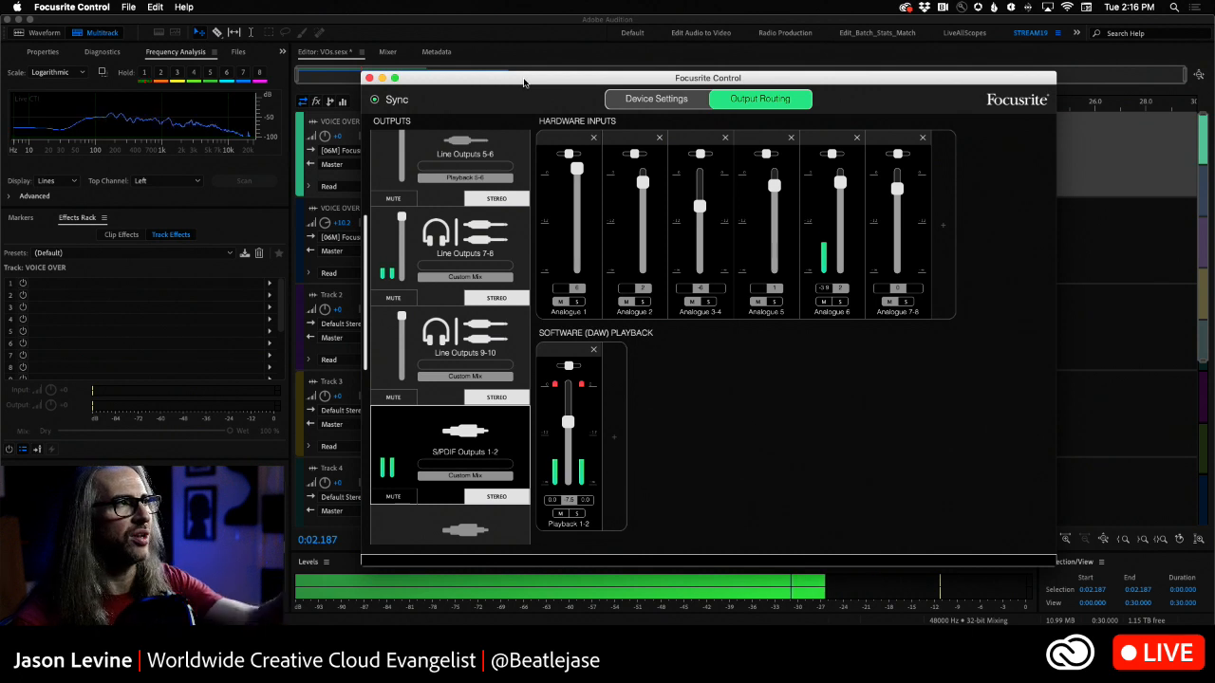
{"action": "left_click", "coordinate": [1069, 317]}
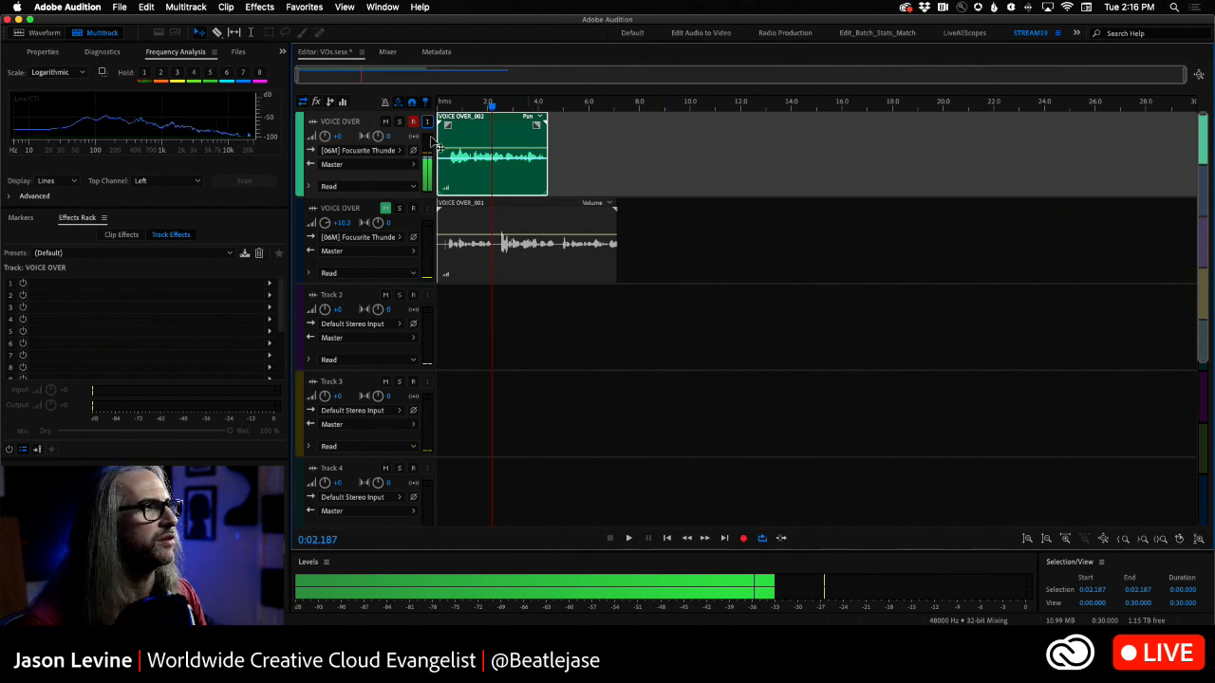
- Disarm the stereo VOICE OVER track and switch to Premiere Pro
{"action": "left_click", "coordinate": [412, 122]}
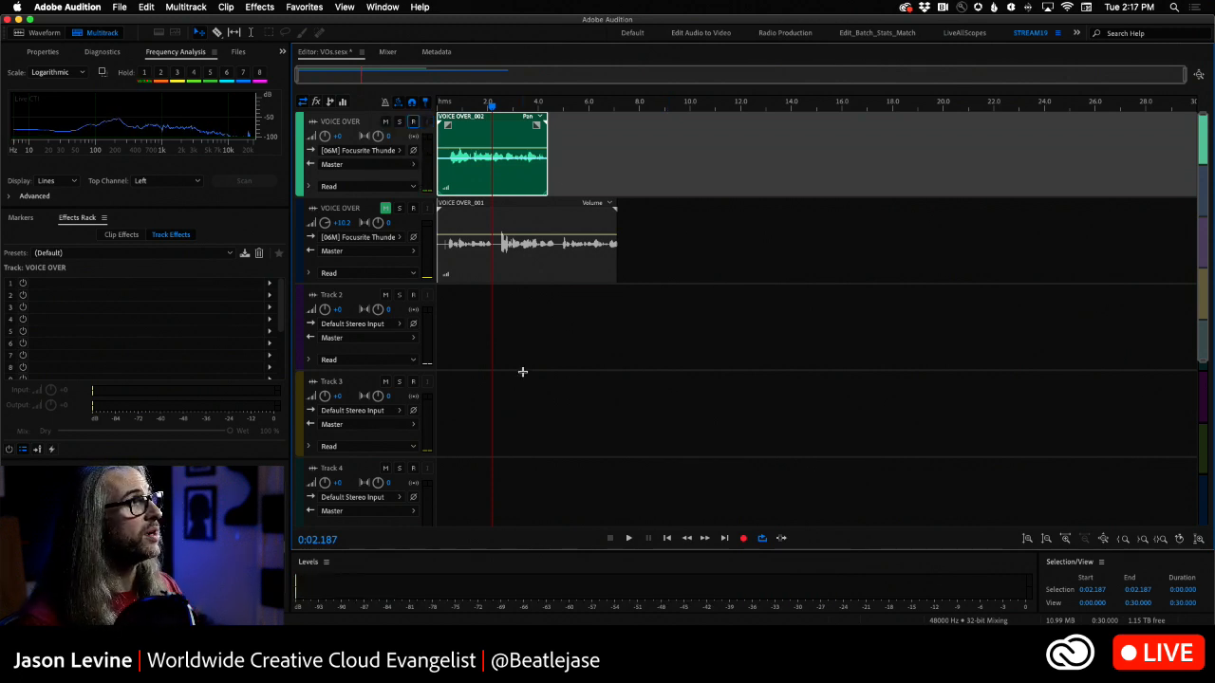
{"action": "key", "text": "super+Tab"}
{"action": "key", "text": "super+Tab"}
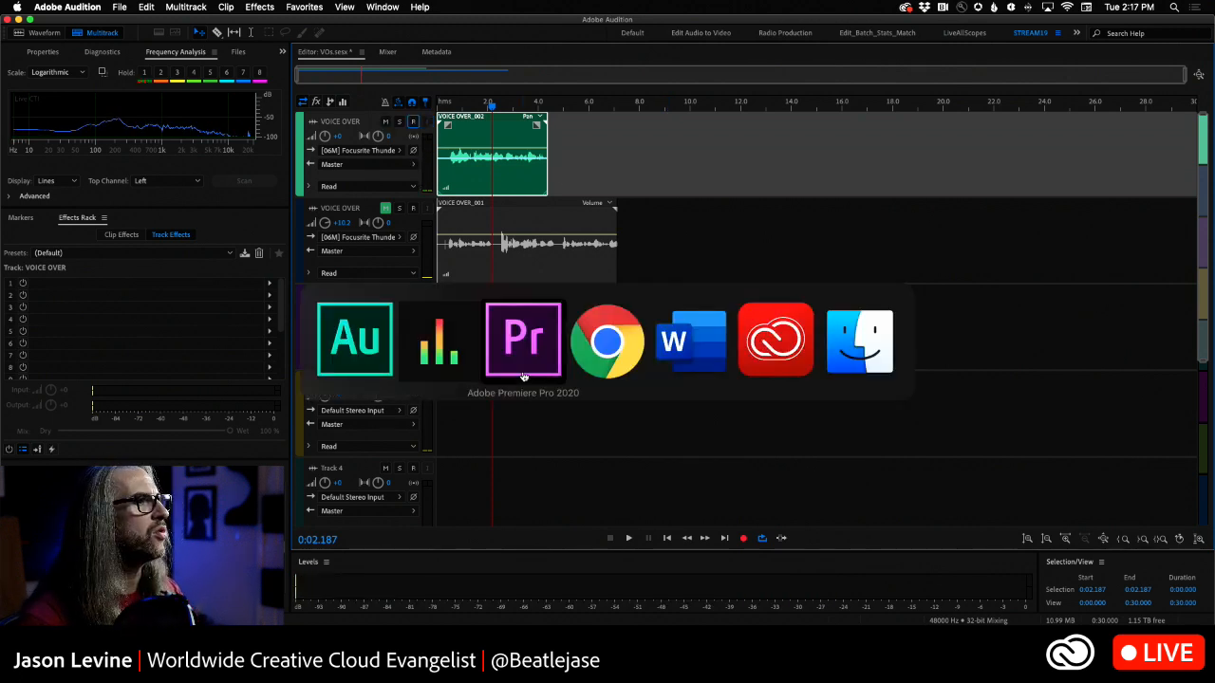
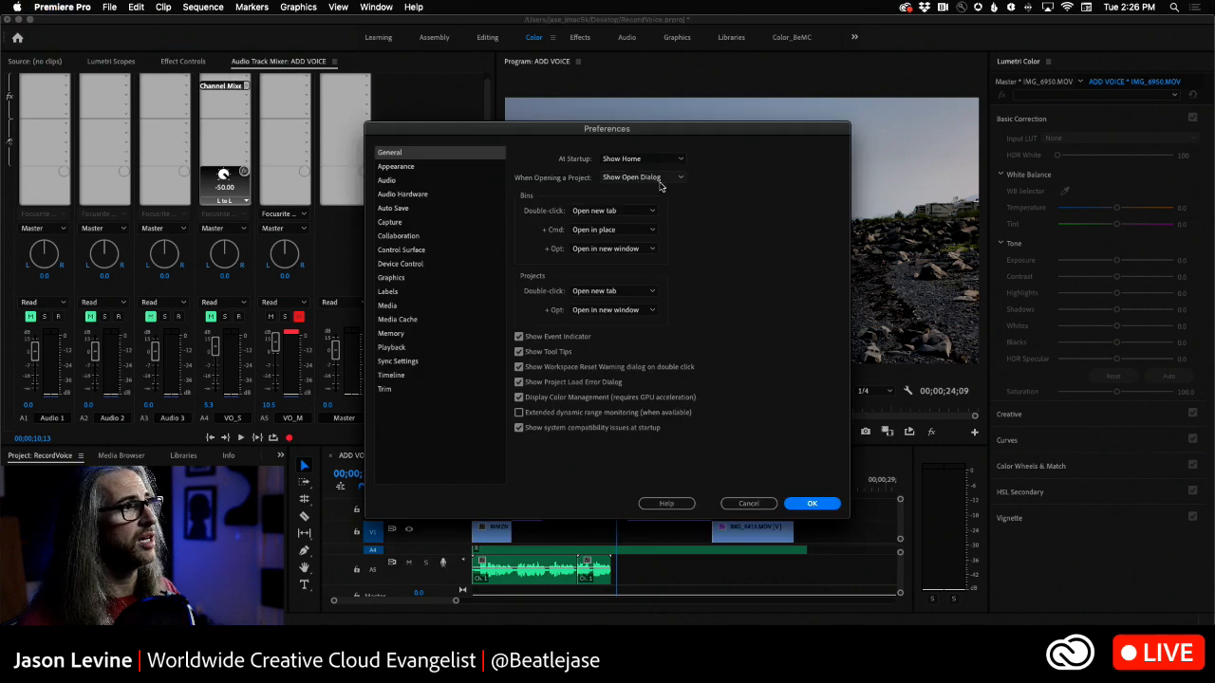
- Move the Preferences dialog clear of the program picture, disable Display Color Management, and apply the setting
{"action": "left_click_drag", "start_coordinate": [592, 128], "coordinate": [675, 21]}
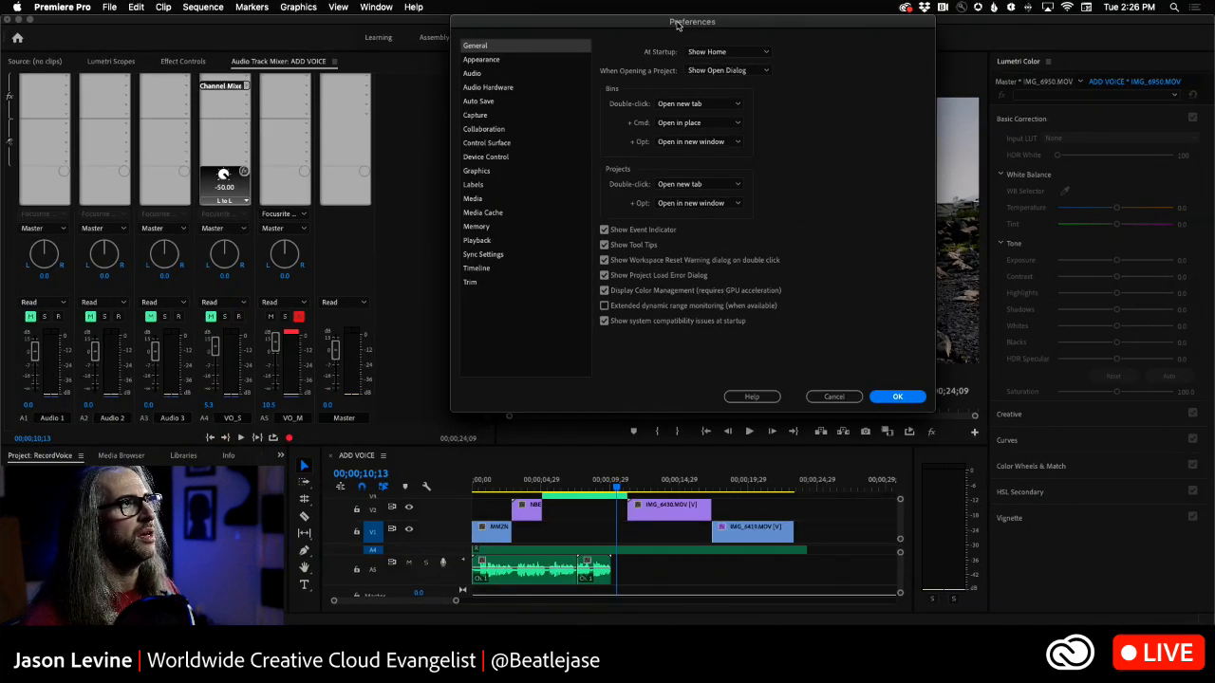
{"action": "left_click_drag", "start_coordinate": [676, 25], "coordinate": [415, 6]}
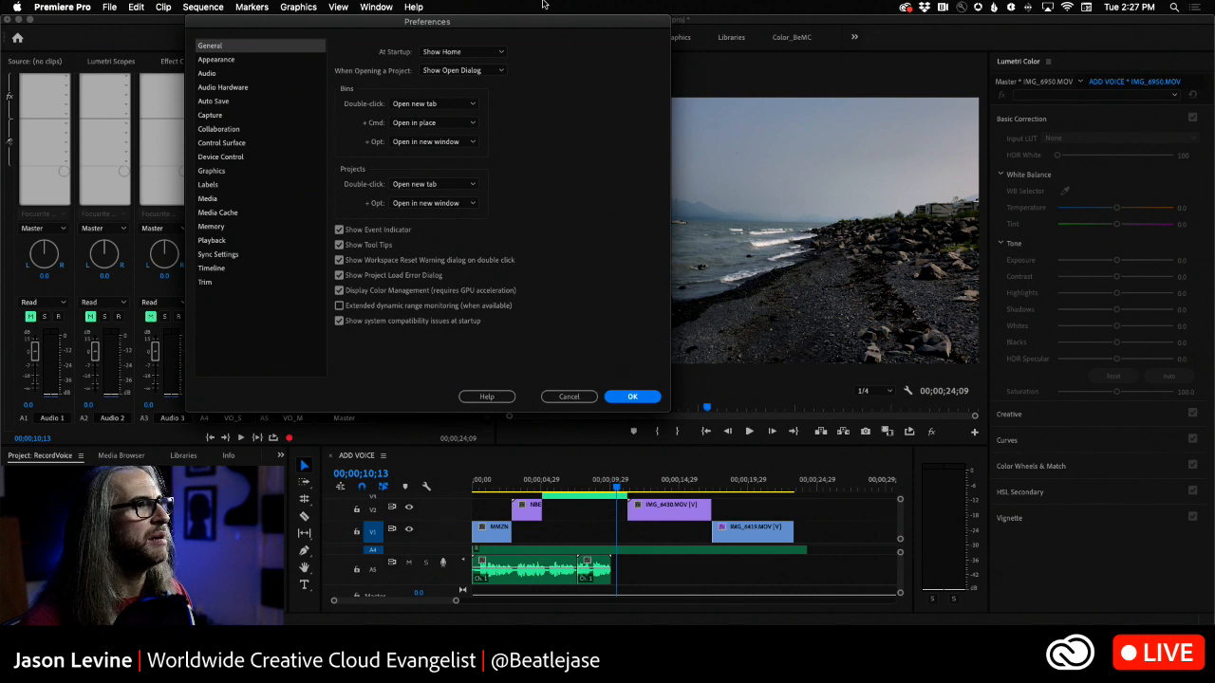
{"action": "left_click_drag", "start_coordinate": [515, 27], "coordinate": [393, 26]}
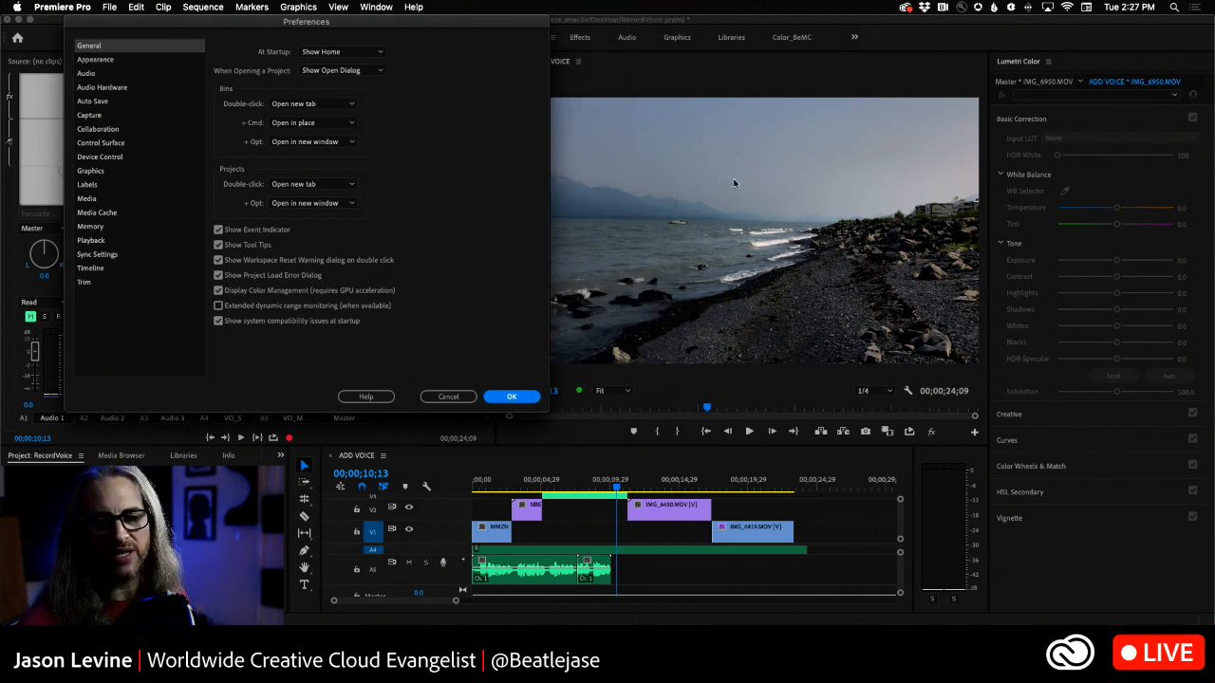
{"action": "left_click", "coordinate": [219, 292]}
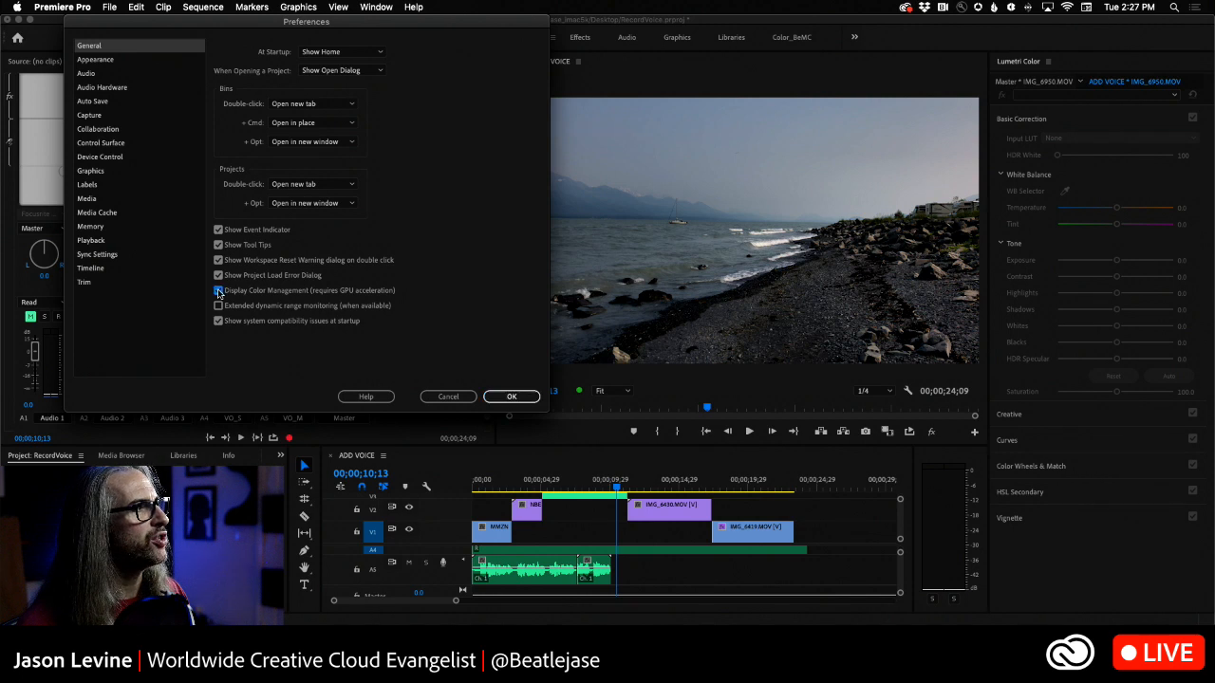
{"action": "left_click", "coordinate": [512, 397]}
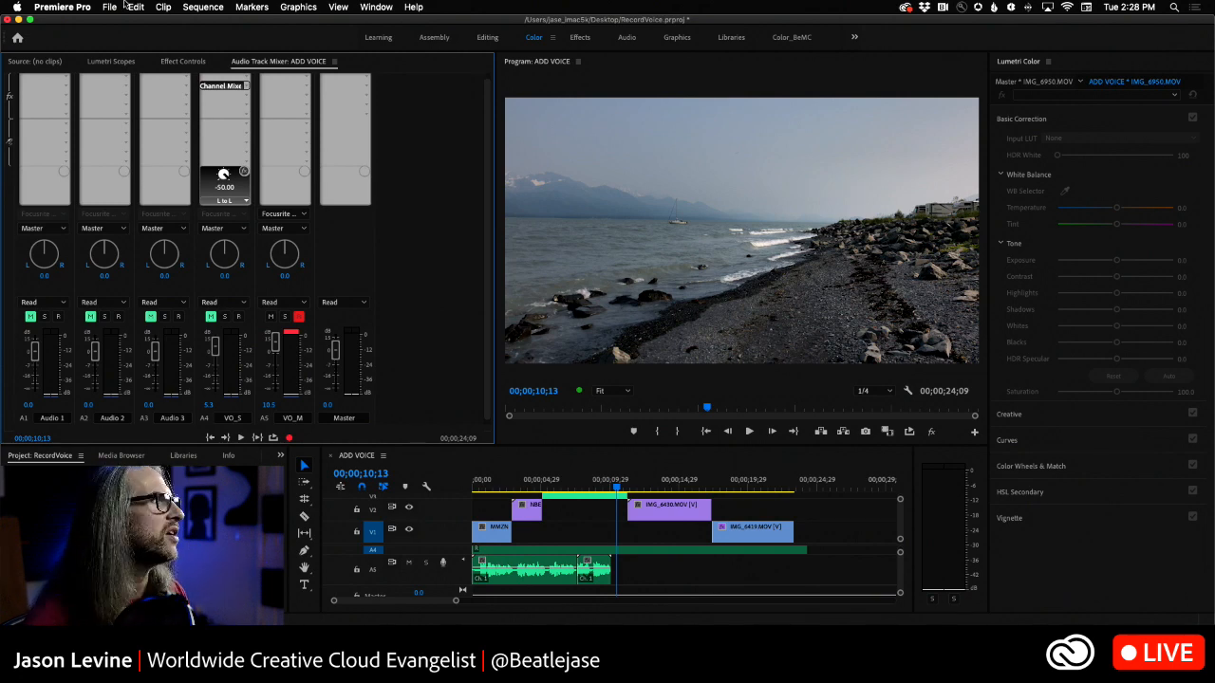
- Reopen the General preferences, re-enable Display Color Management, and apply the setting
{"action": "left_click", "coordinate": [84, 7]}
{"action": "mouse_move", "coordinate": [81, 43]}
{"action": "left_click", "coordinate": [204, 42]}
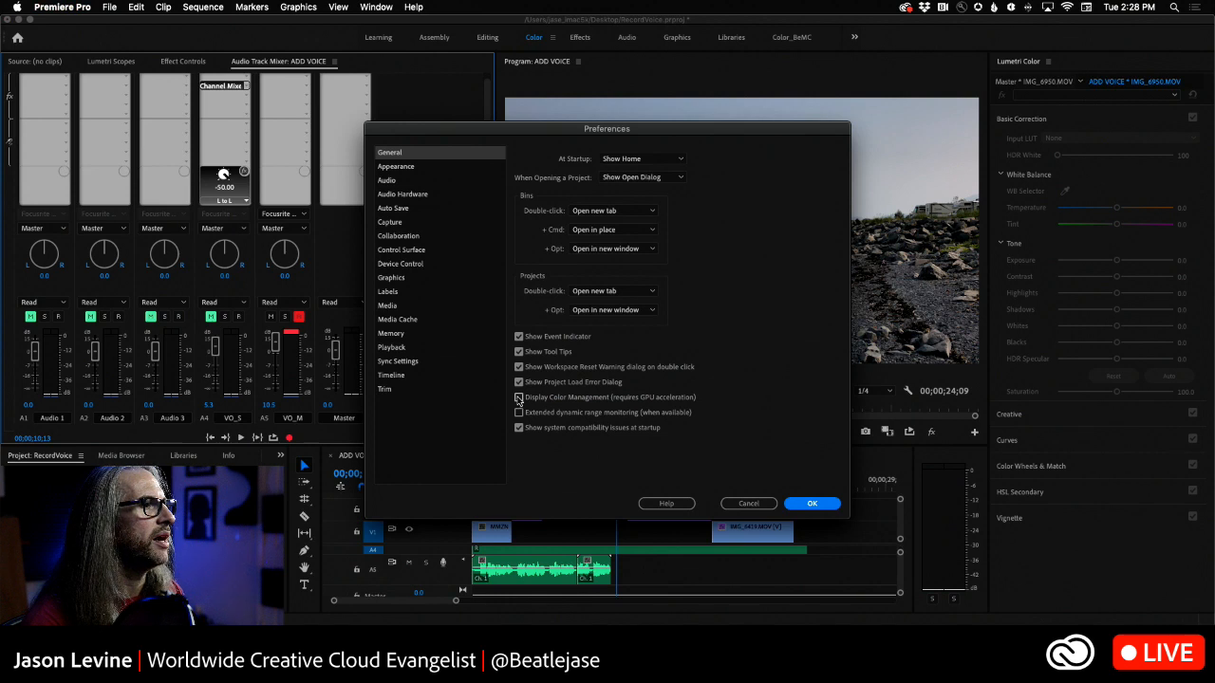
{"action": "left_click", "coordinate": [808, 504]}
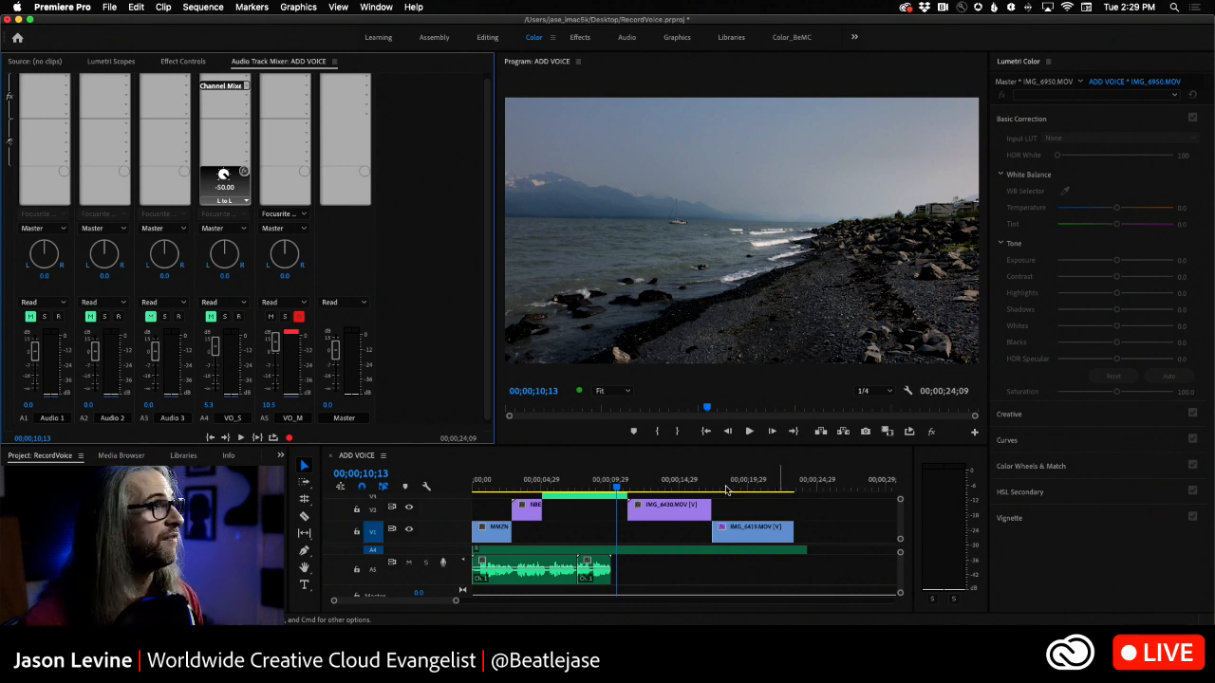
- Select the first mono voice-over clip on track A5, examine its Audio Options commands, and select the second mono clip
{"action": "left_click", "coordinate": [136, 6]}
{"action": "left_click", "coordinate": [134, 6]}
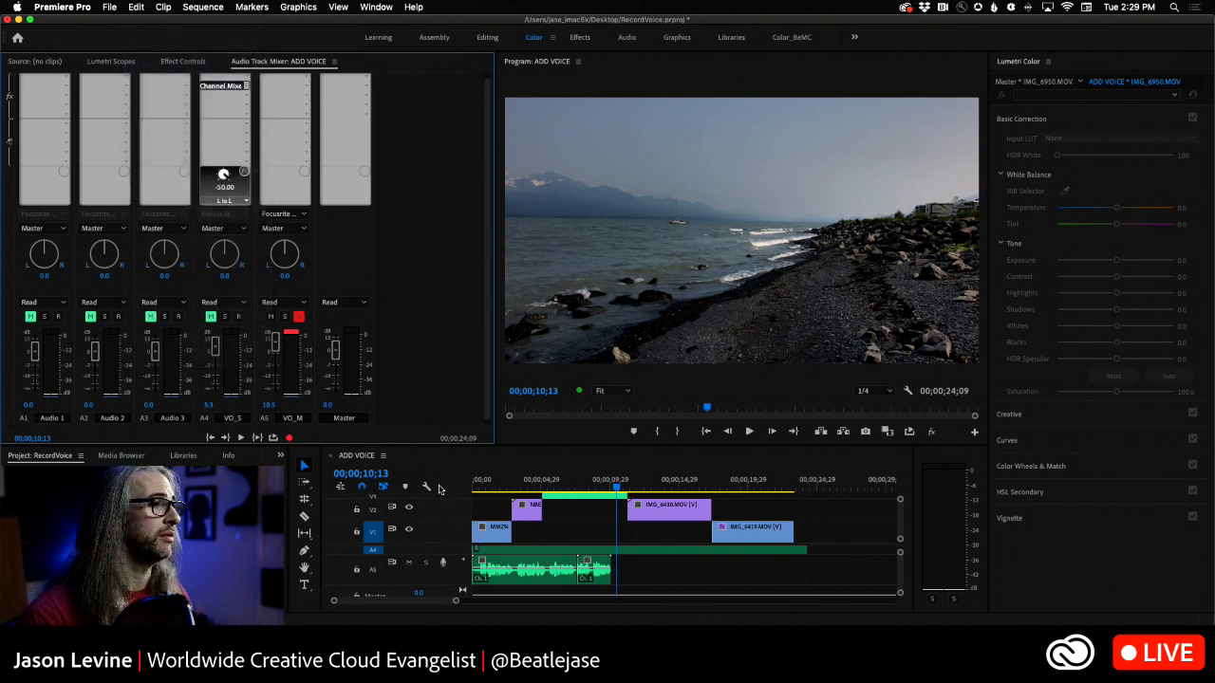
{"action": "left_click", "coordinate": [506, 568]}
{"action": "left_click", "coordinate": [110, 6]}
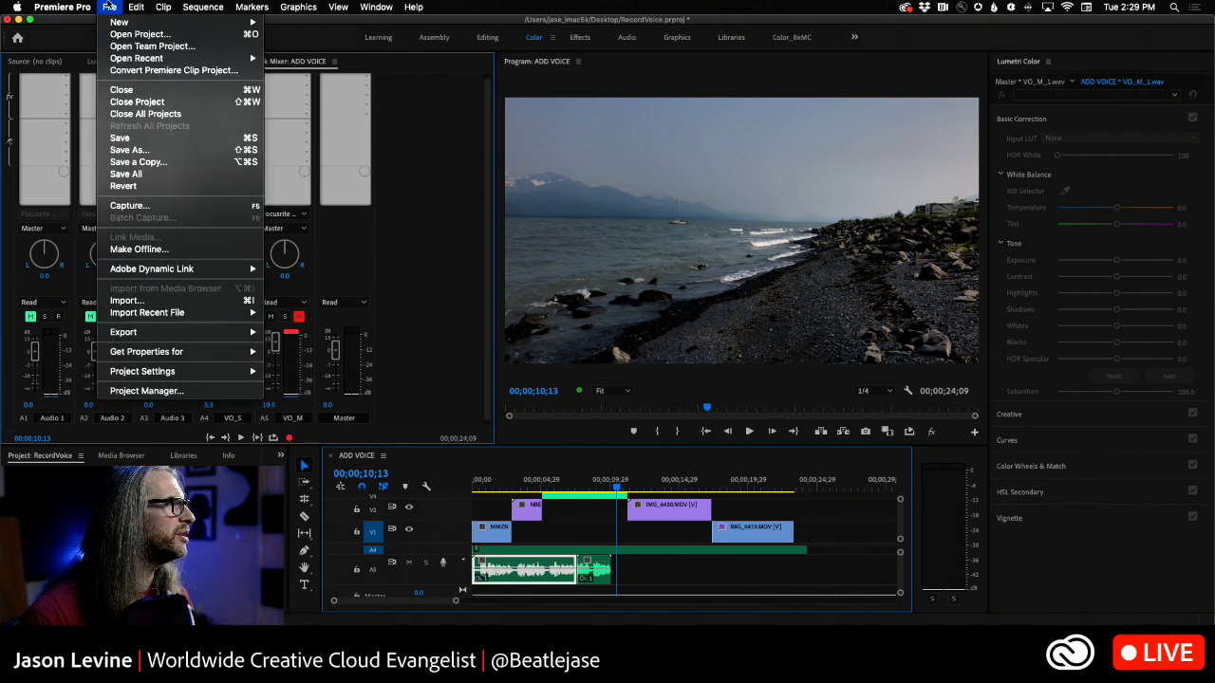
{"action": "mouse_move", "coordinate": [156, 5]}
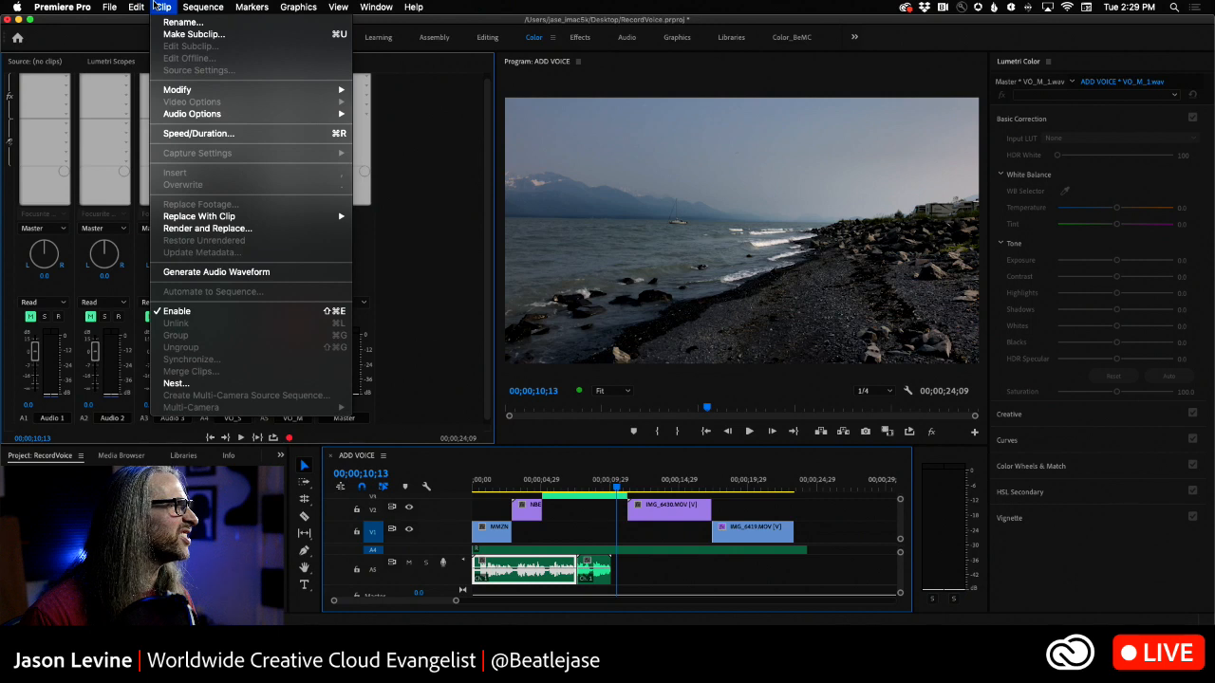
{"action": "mouse_move", "coordinate": [199, 116]}
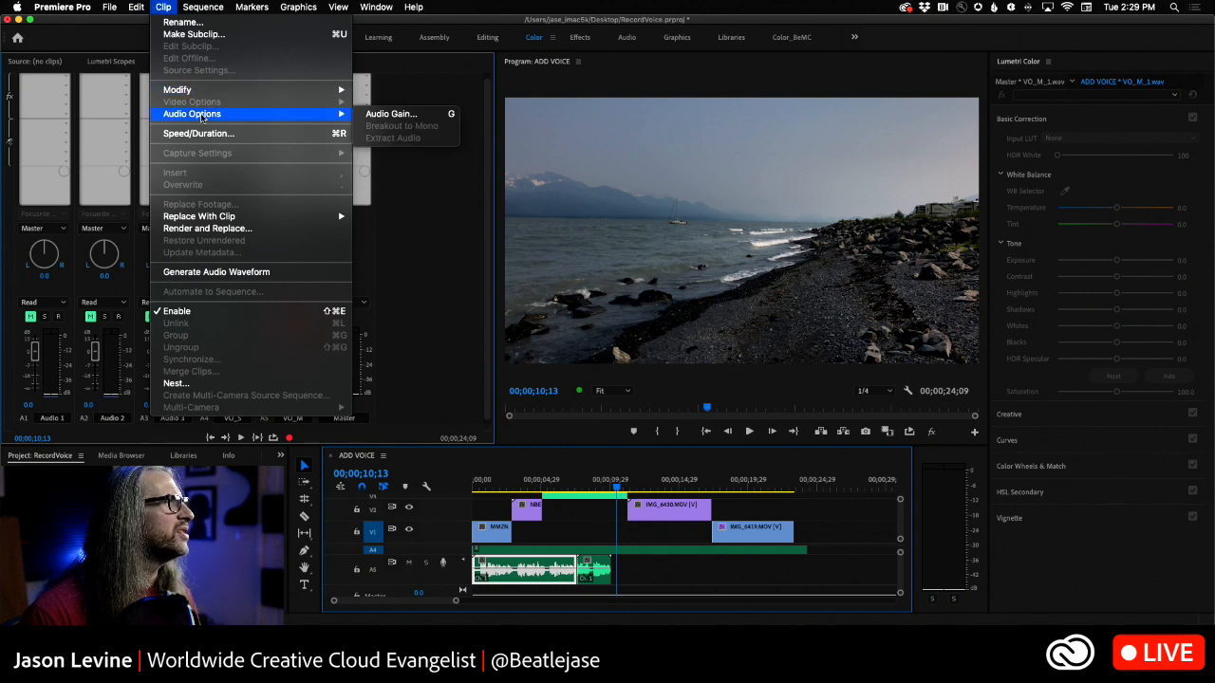
{"action": "left_click", "coordinate": [140, 7]}
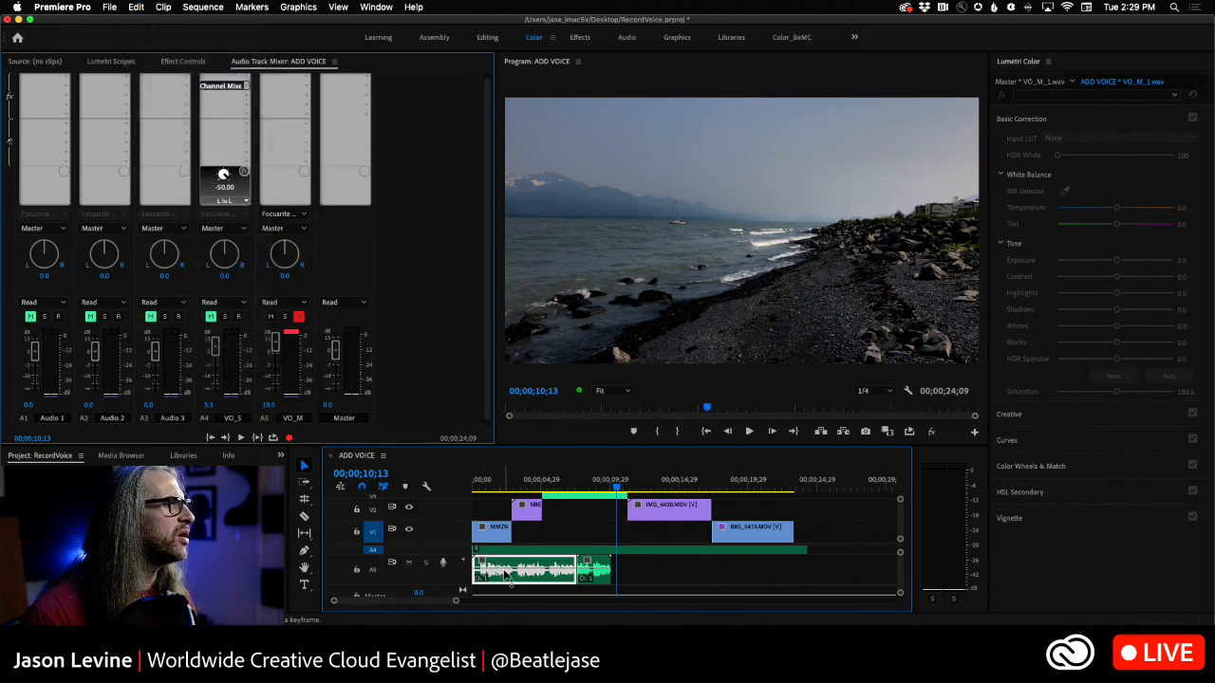
{"action": "left_click", "coordinate": [596, 569]}
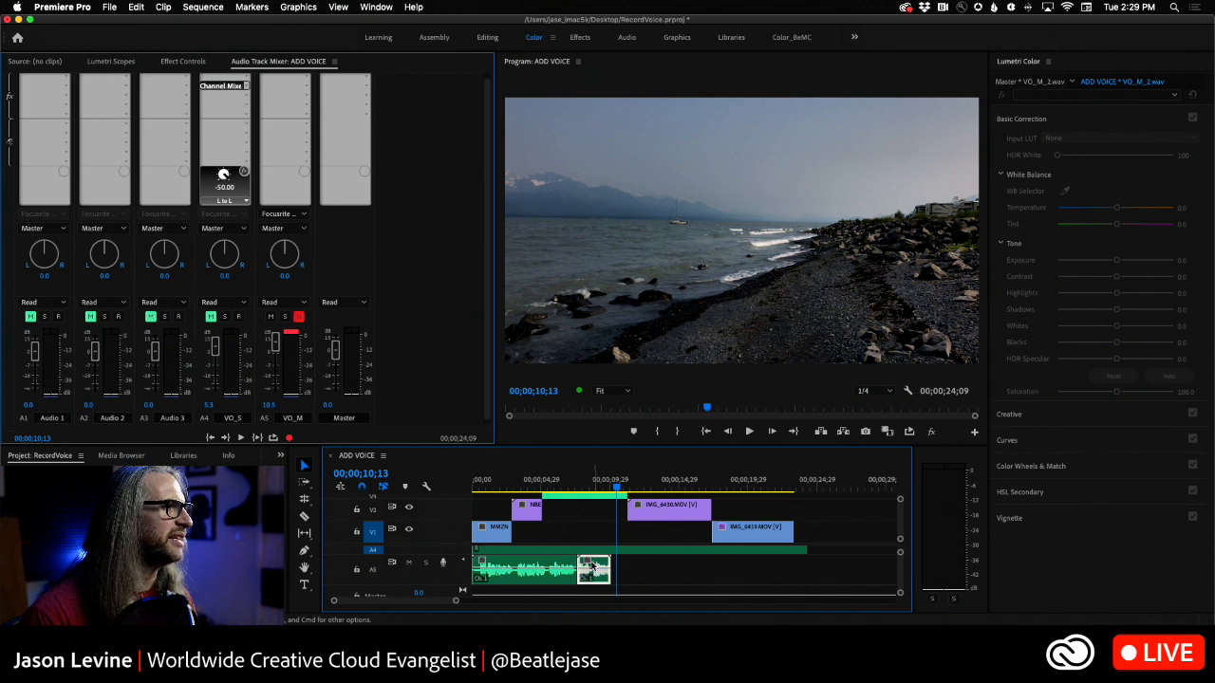
- Select the stereo voice-over clip on track A4 and examine its Audio Options commands
{"action": "left_click", "coordinate": [493, 550]}
{"action": "left_click", "coordinate": [194, 7]}
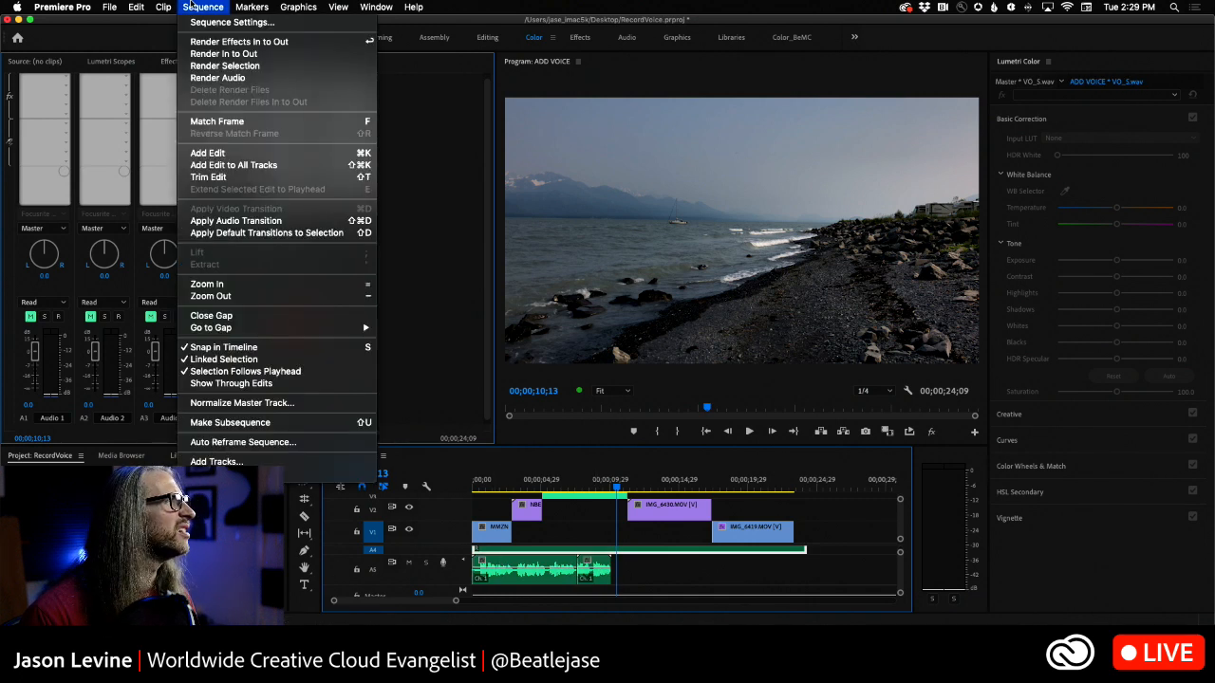
{"action": "mouse_move", "coordinate": [164, 6]}
{"action": "mouse_move", "coordinate": [187, 116]}
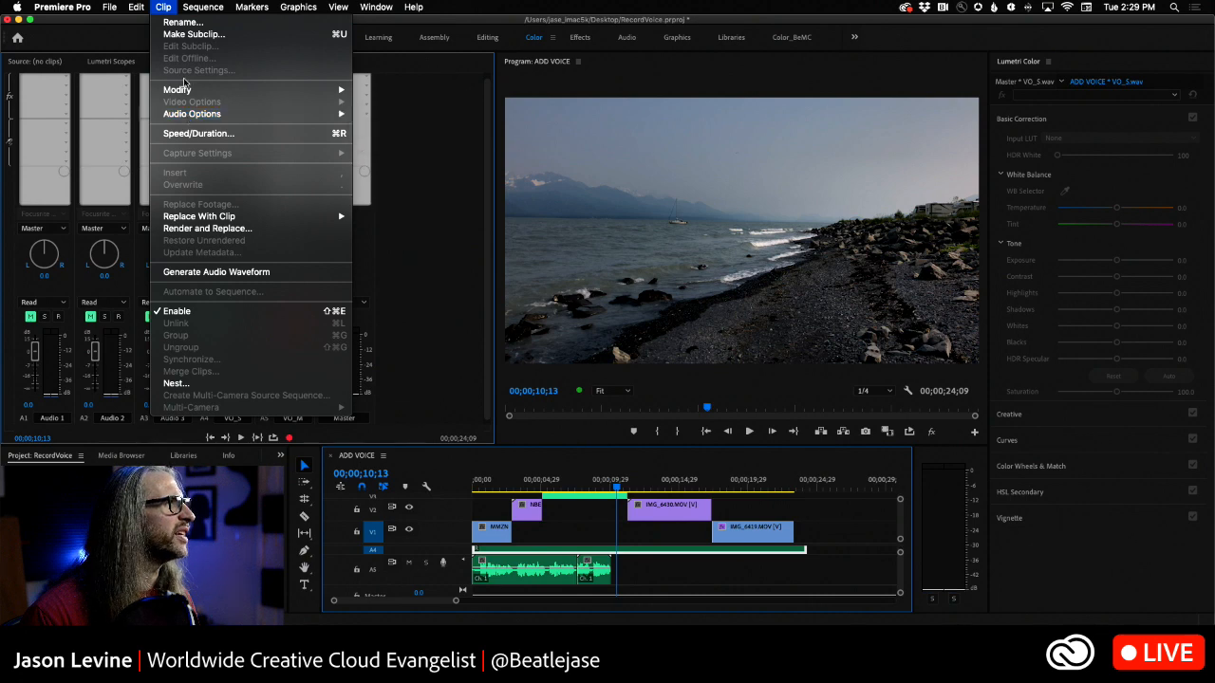
{"action": "left_click", "coordinate": [190, 7]}
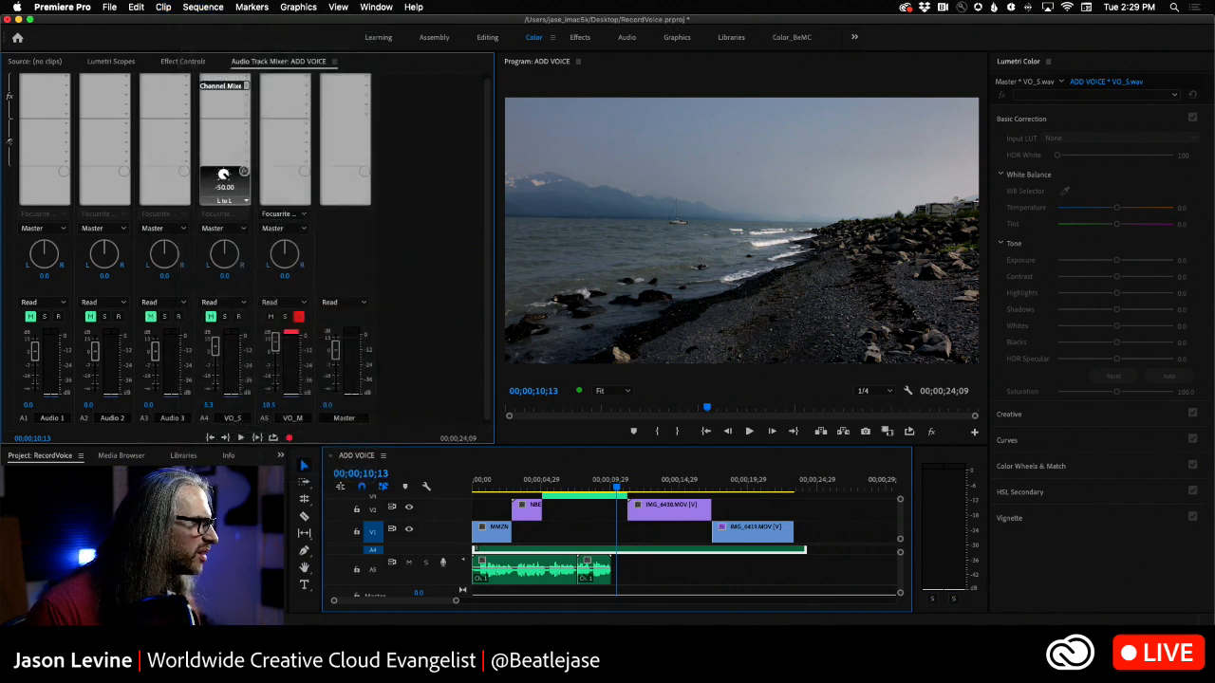
- Look through the marker and sequence commands and the effect categories available for the VO_S track's Channel Mixer slot
{"action": "left_click", "coordinate": [239, 7]}
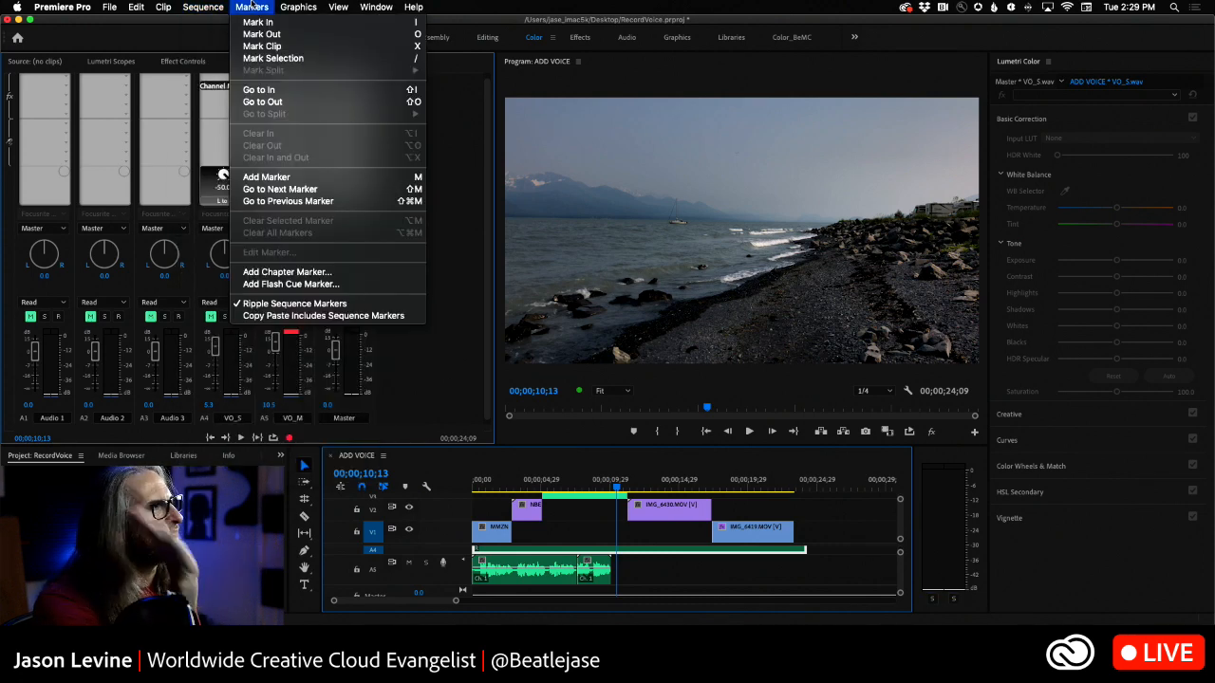
{"action": "mouse_move", "coordinate": [209, 118]}
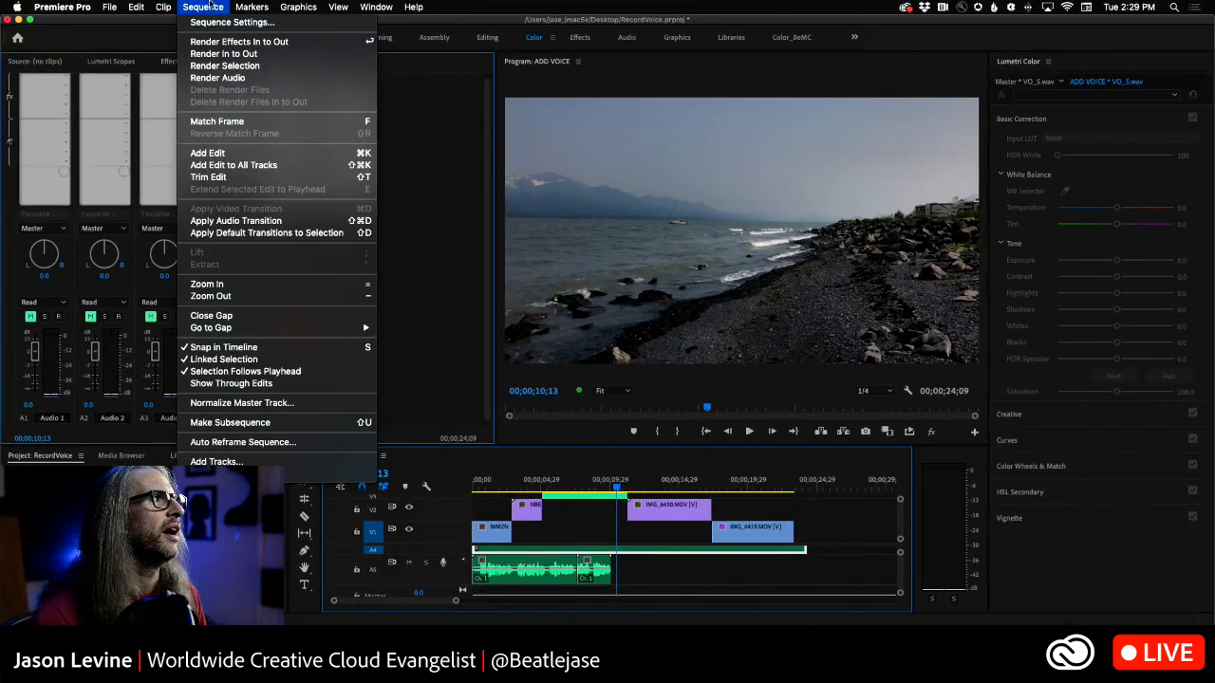
{"action": "left_click", "coordinate": [207, 7]}
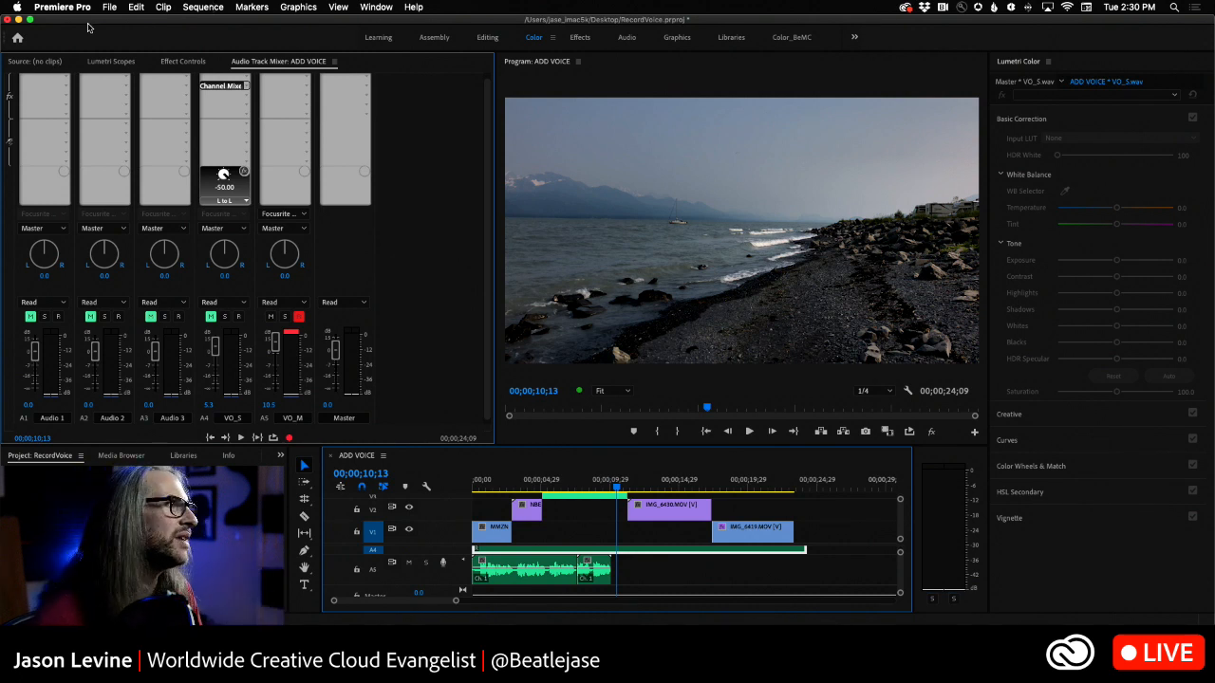
{"action": "left_click", "coordinate": [246, 87]}
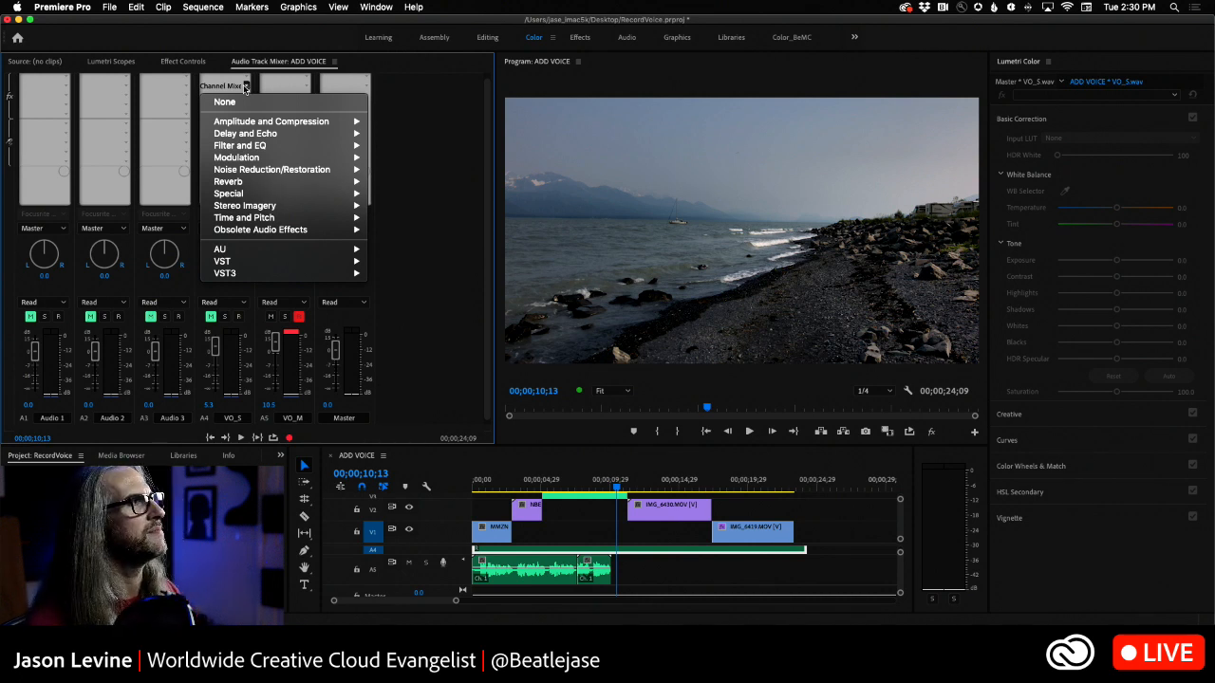
{"action": "left_click", "coordinate": [246, 87]}
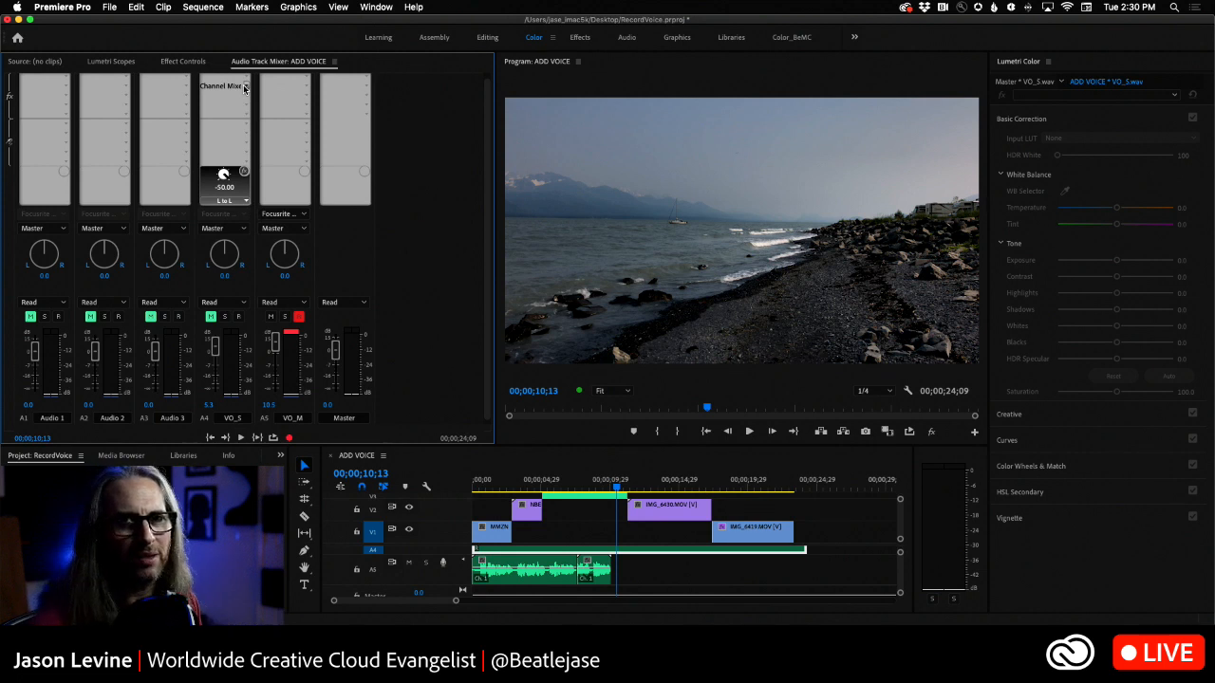